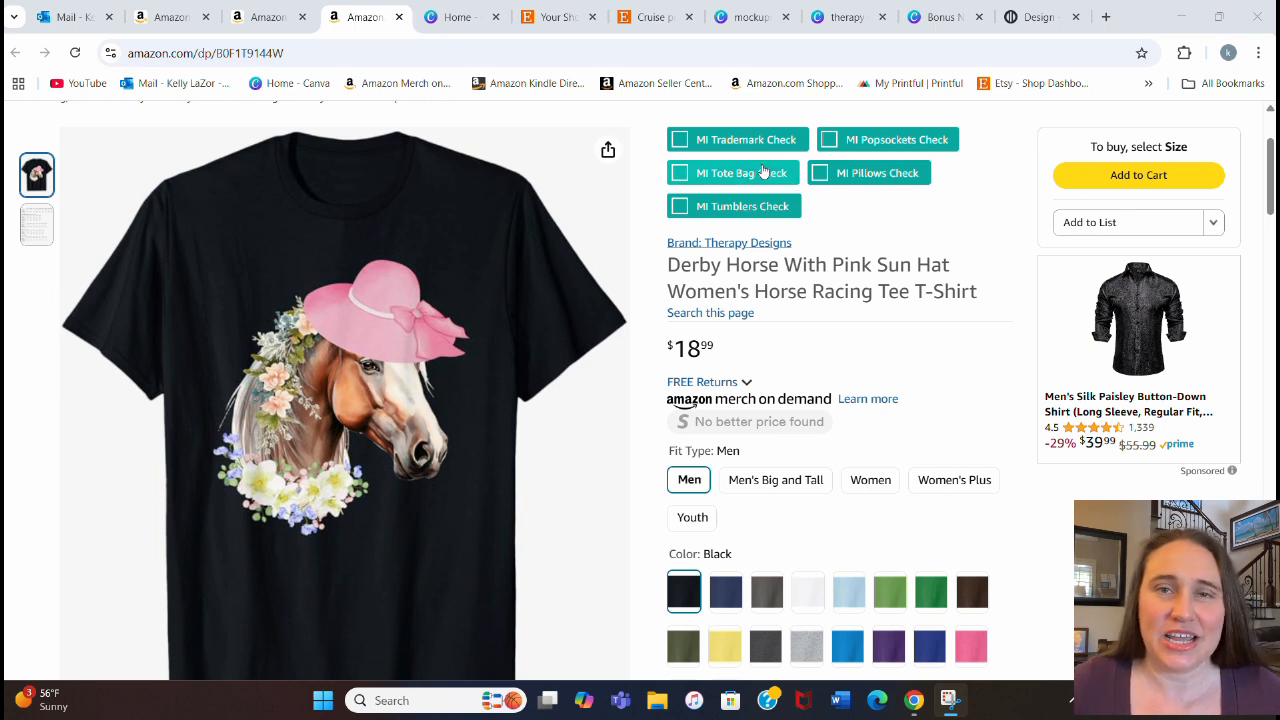
# - Switch to Canva and create a blank custom-size design of 4500 × 5400 px
pyautogui.click(441, 17)
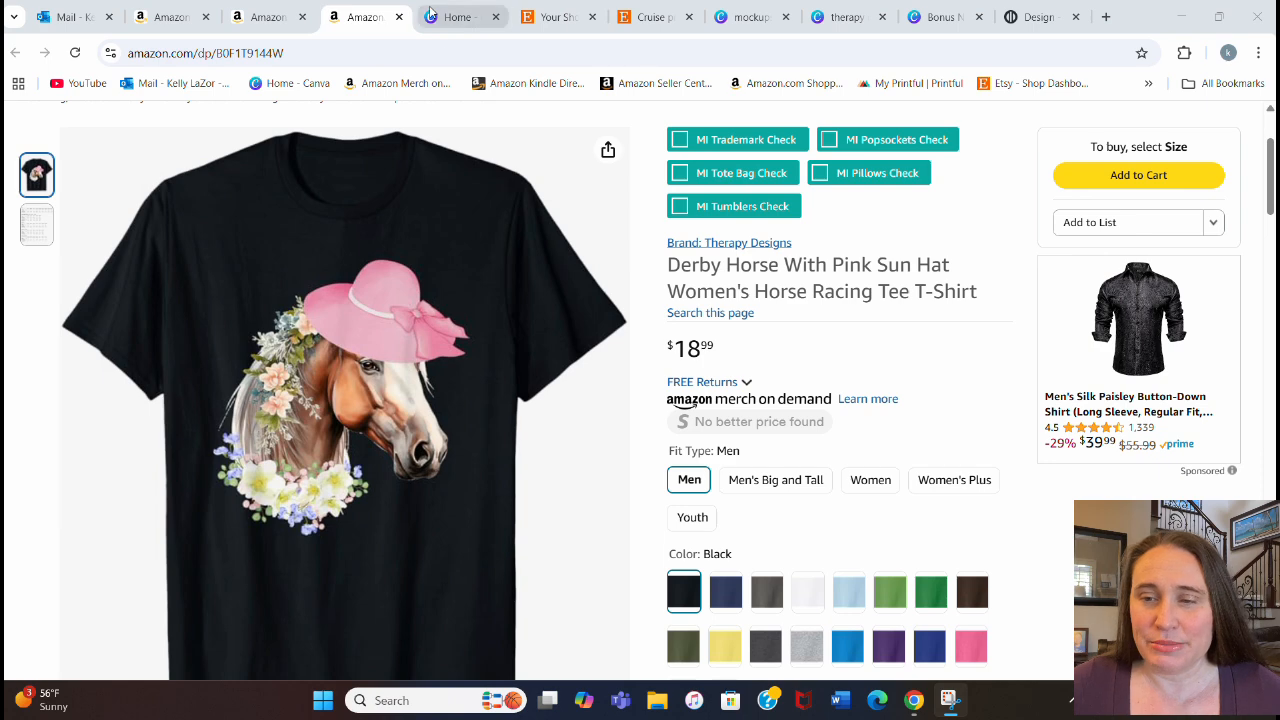
pyautogui.scroll(-1, 1198, 190)
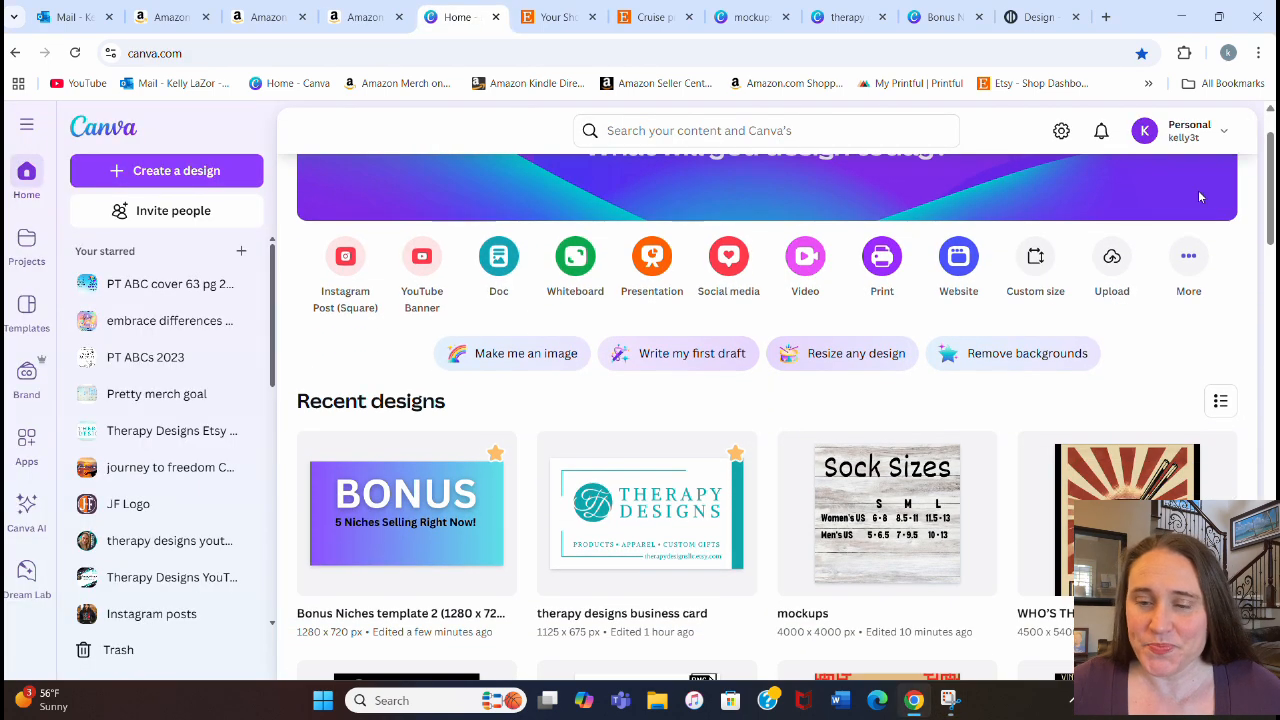
pyautogui.scroll(1, 1200, 188)
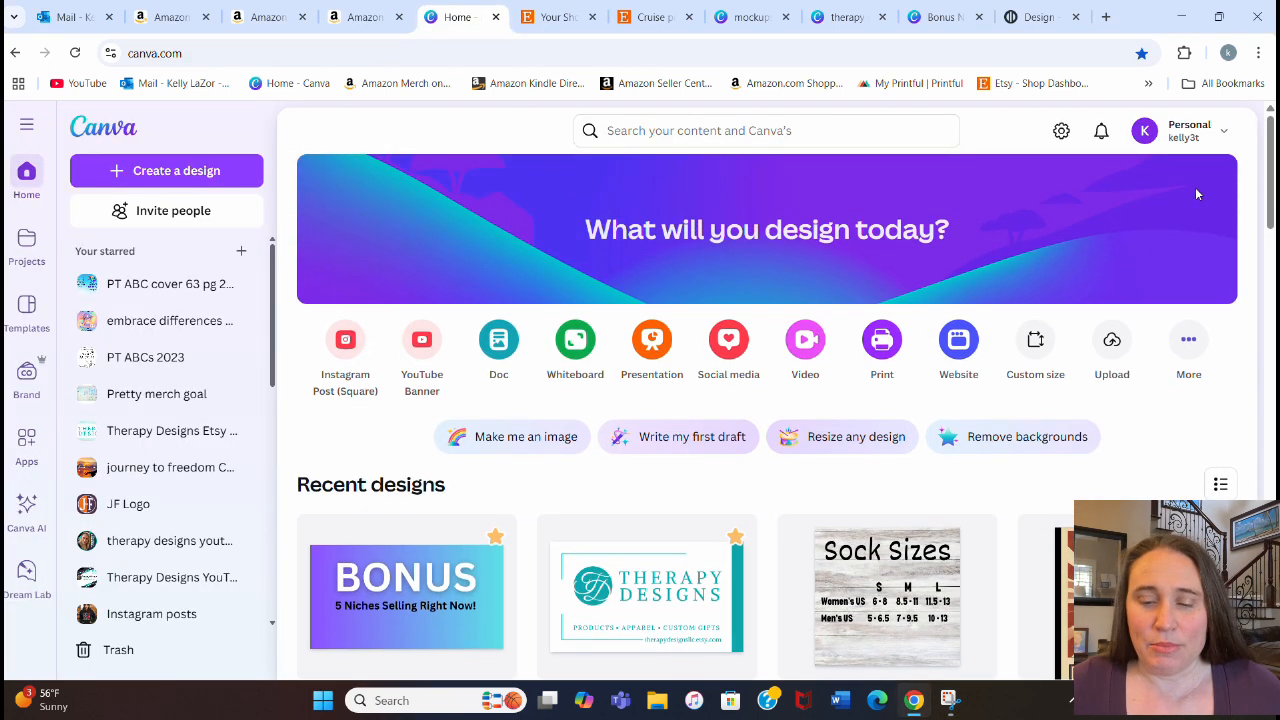
pyautogui.click(1036, 345)
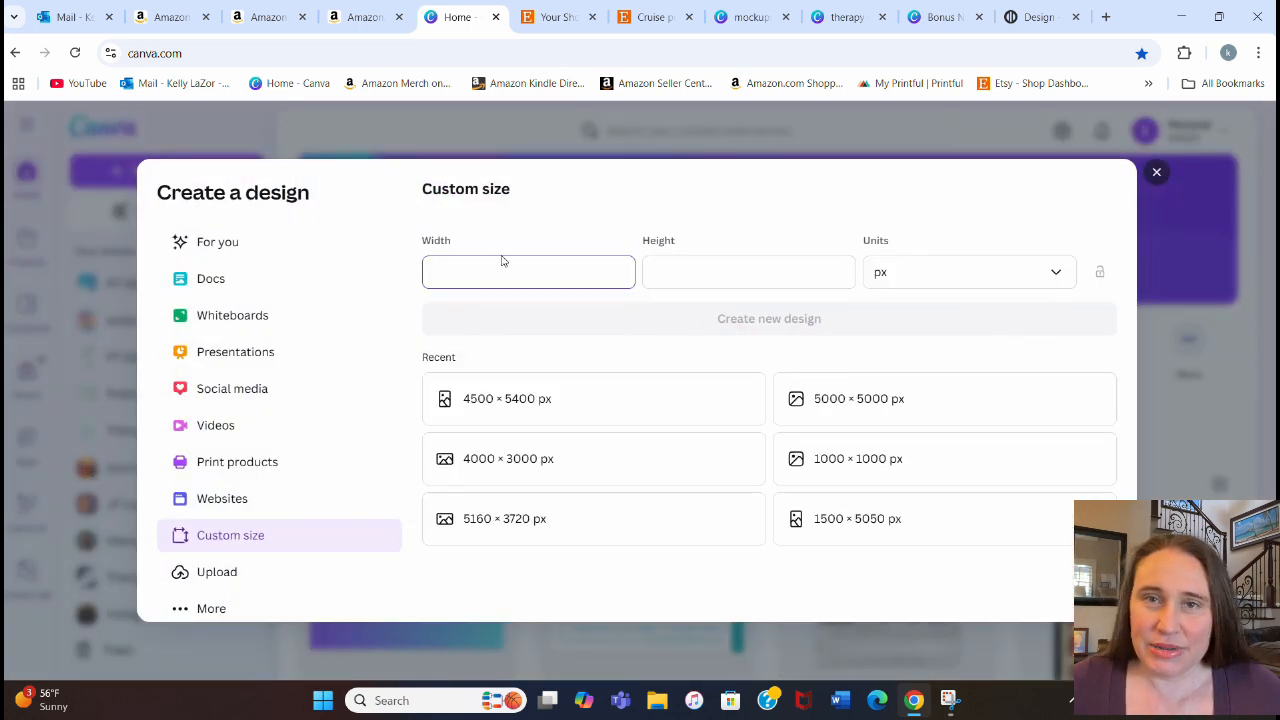
pyautogui.click(487, 414)
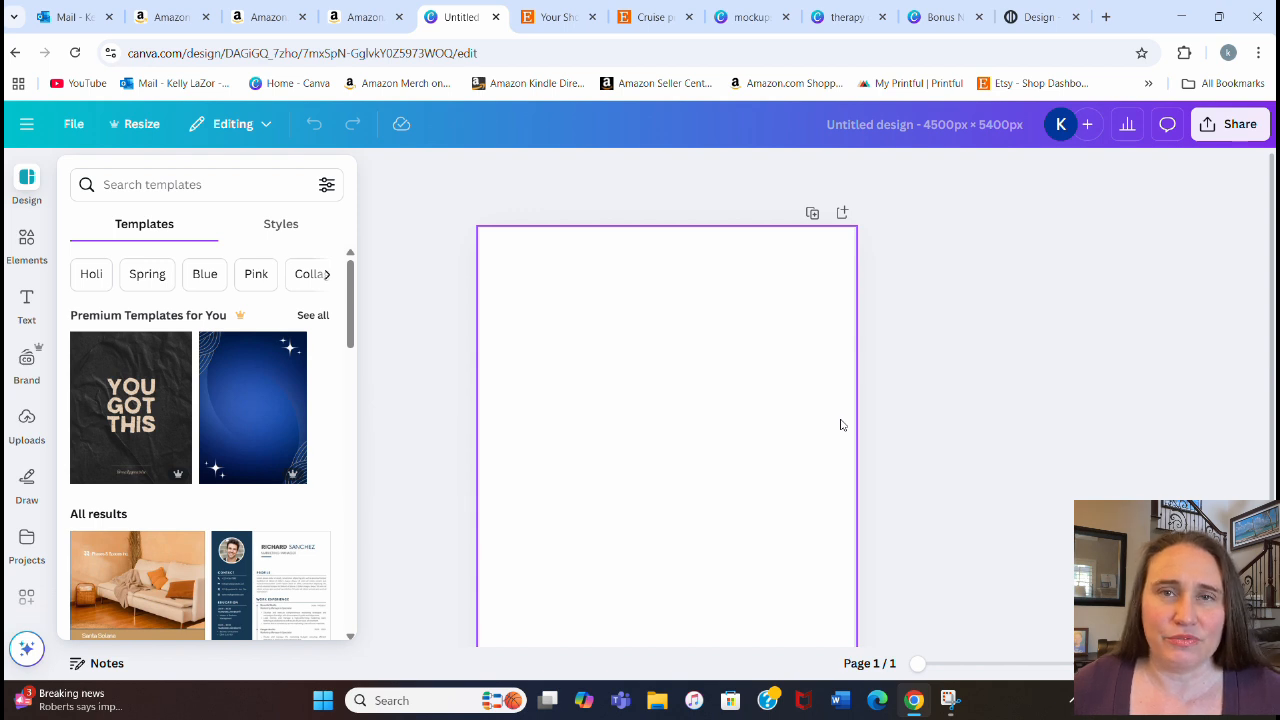
# - Set the blank page's background color to solid black
pyautogui.click(640, 383)
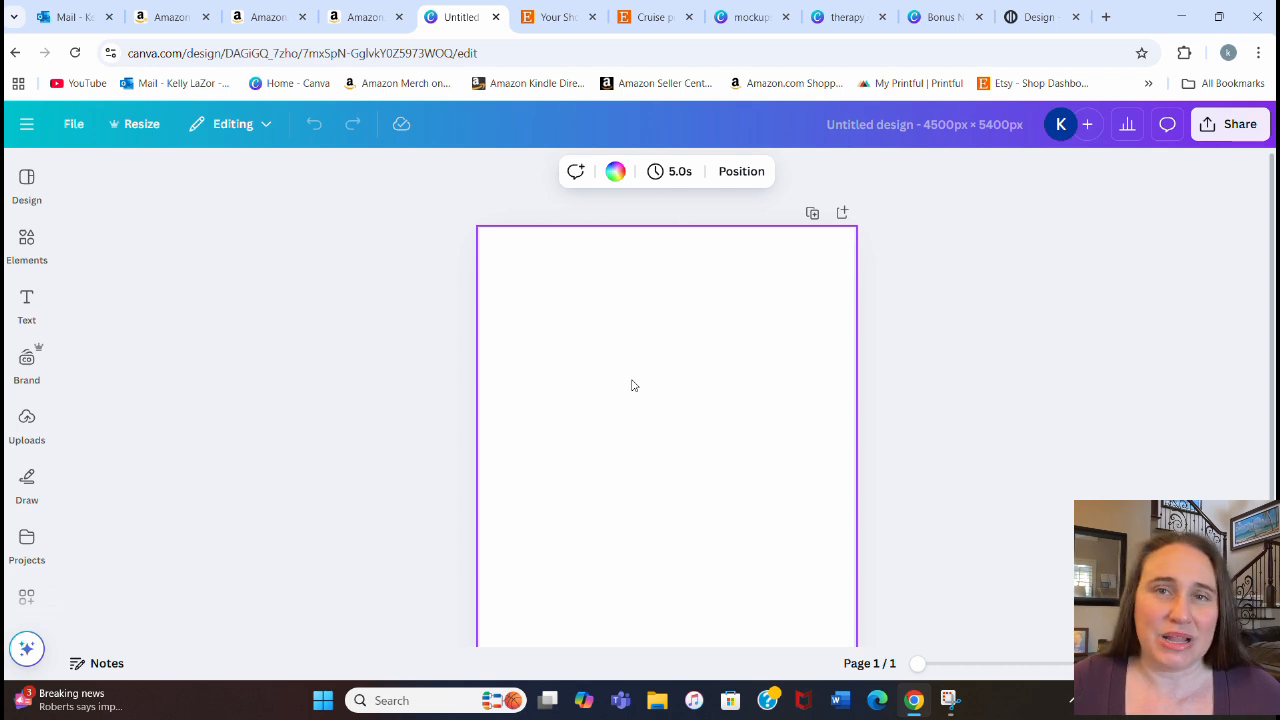
pyautogui.click(617, 175)
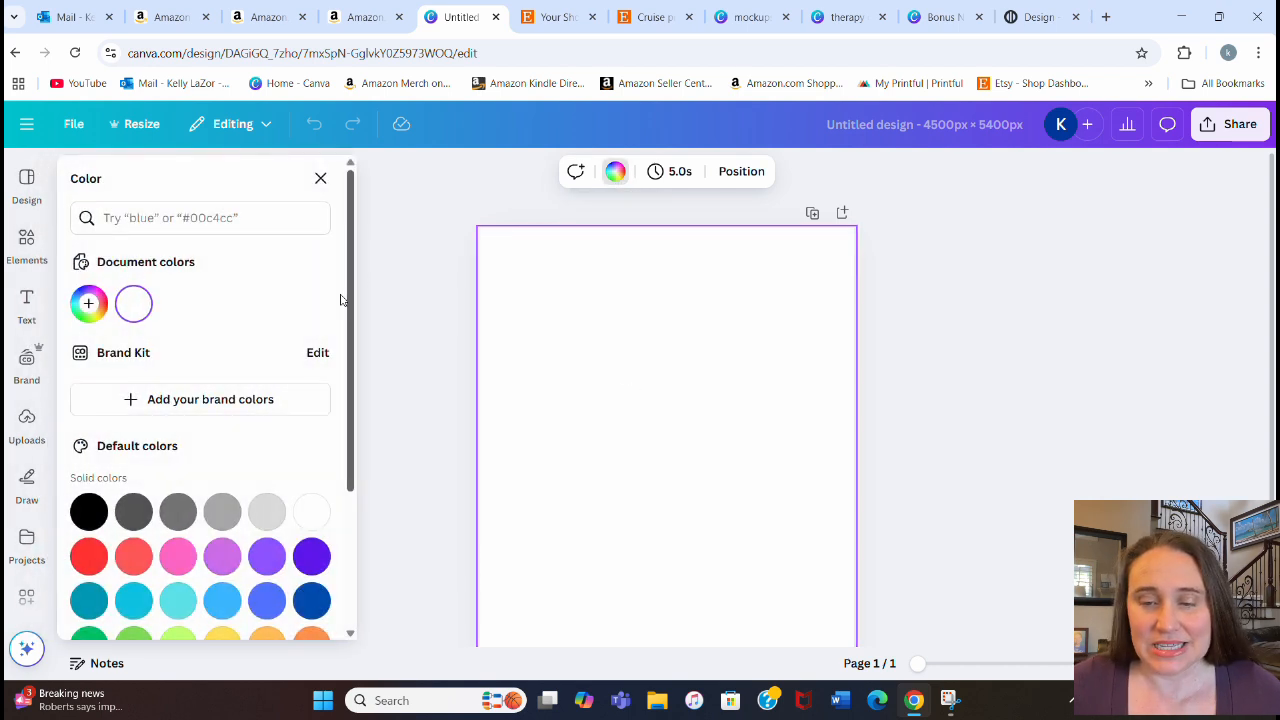
pyautogui.click(88, 511)
pyautogui.click(971, 340)
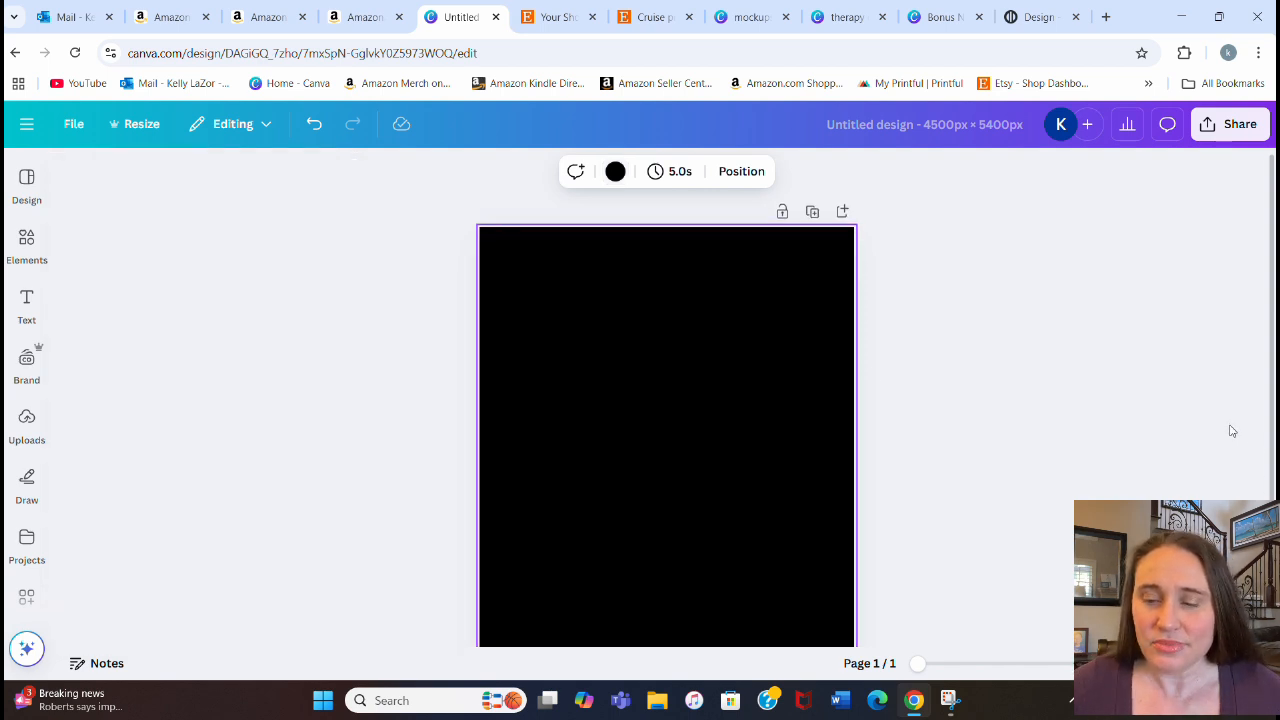
pyautogui.scroll(-2, 1230, 425)
pyautogui.scroll(2, 1232, 428)
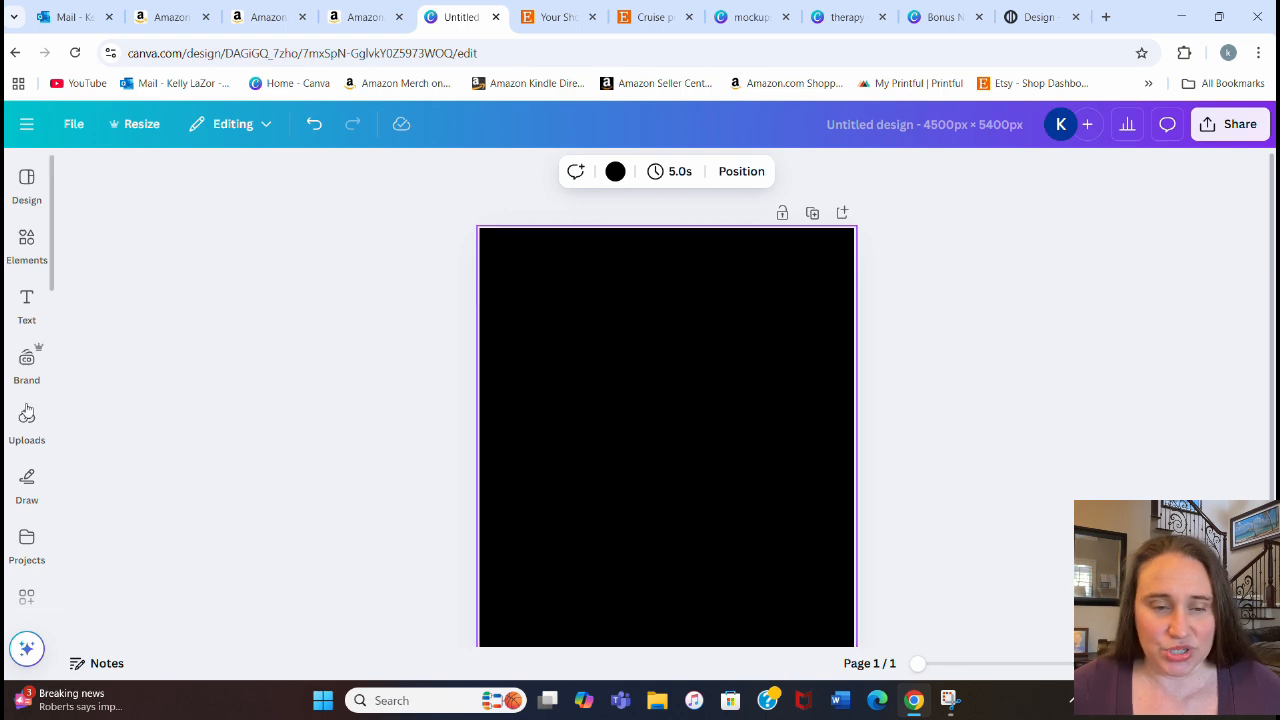
# - Search the elements library for "horse portrait" and show all matching graphics
pyautogui.moveTo(18, 247)
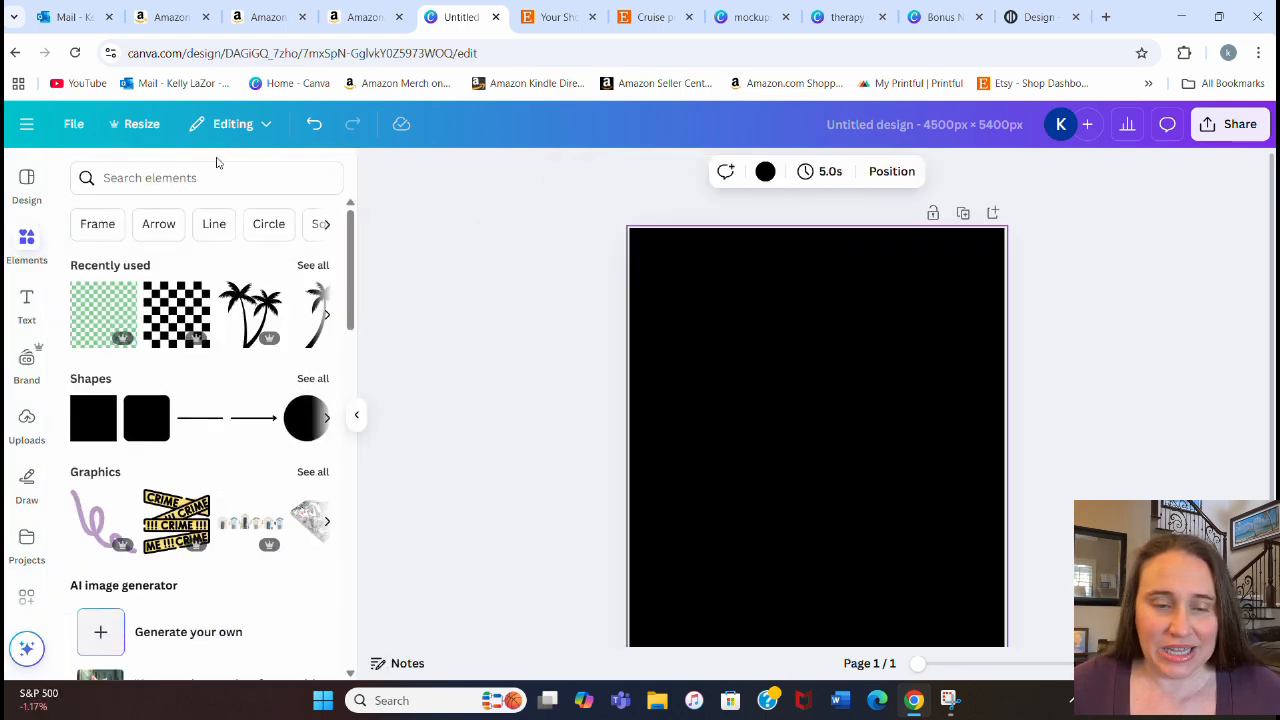
pyautogui.click(220, 177)
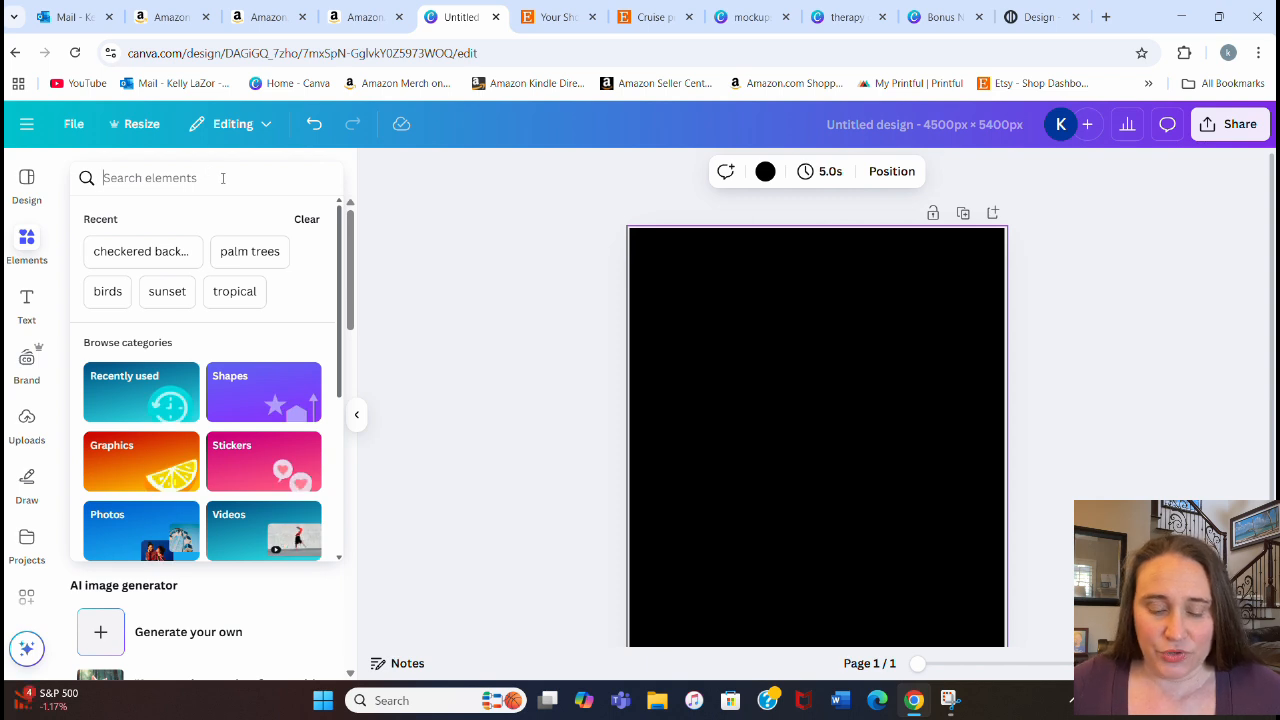
pyautogui.write('horse port')
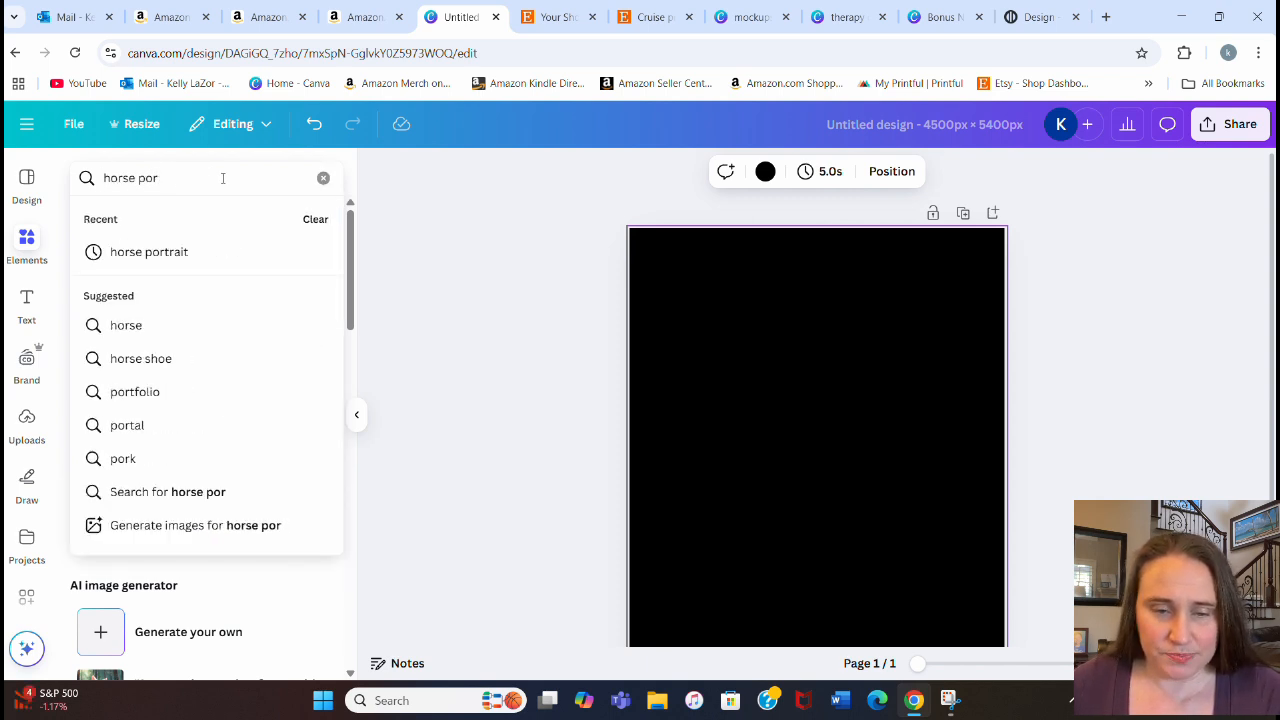
pyautogui.click(293, 425)
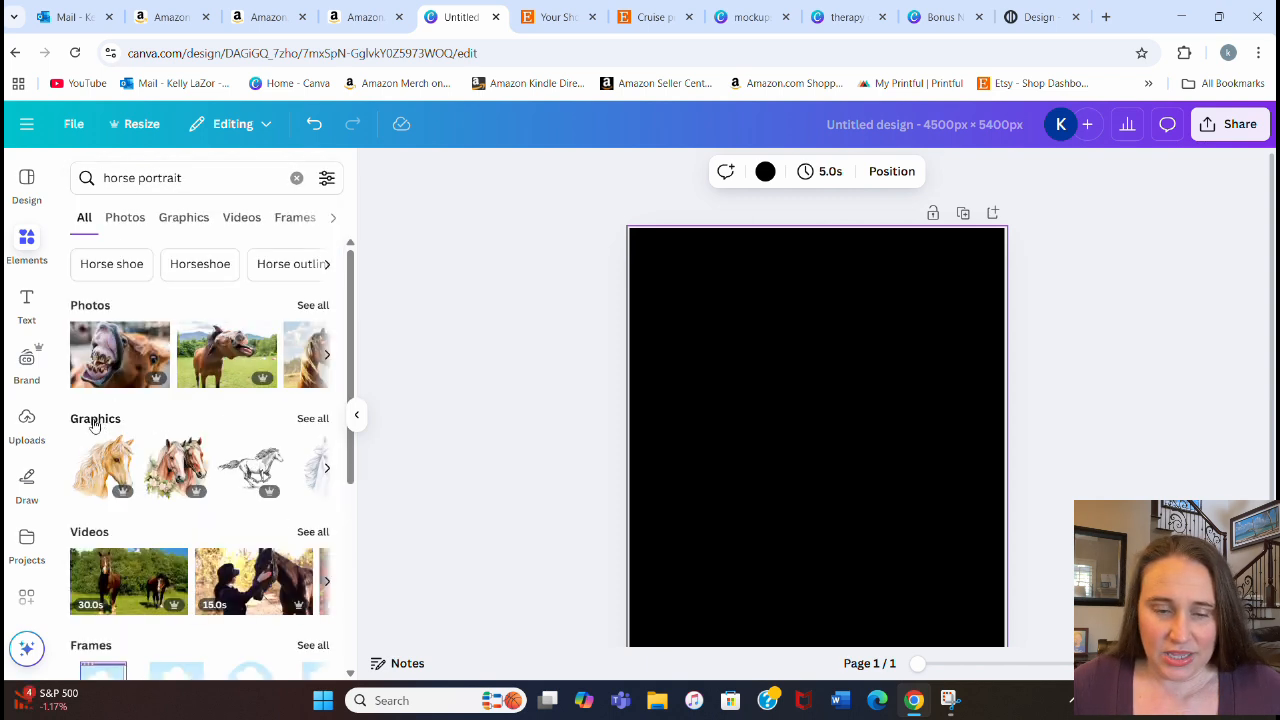
pyautogui.click(306, 420)
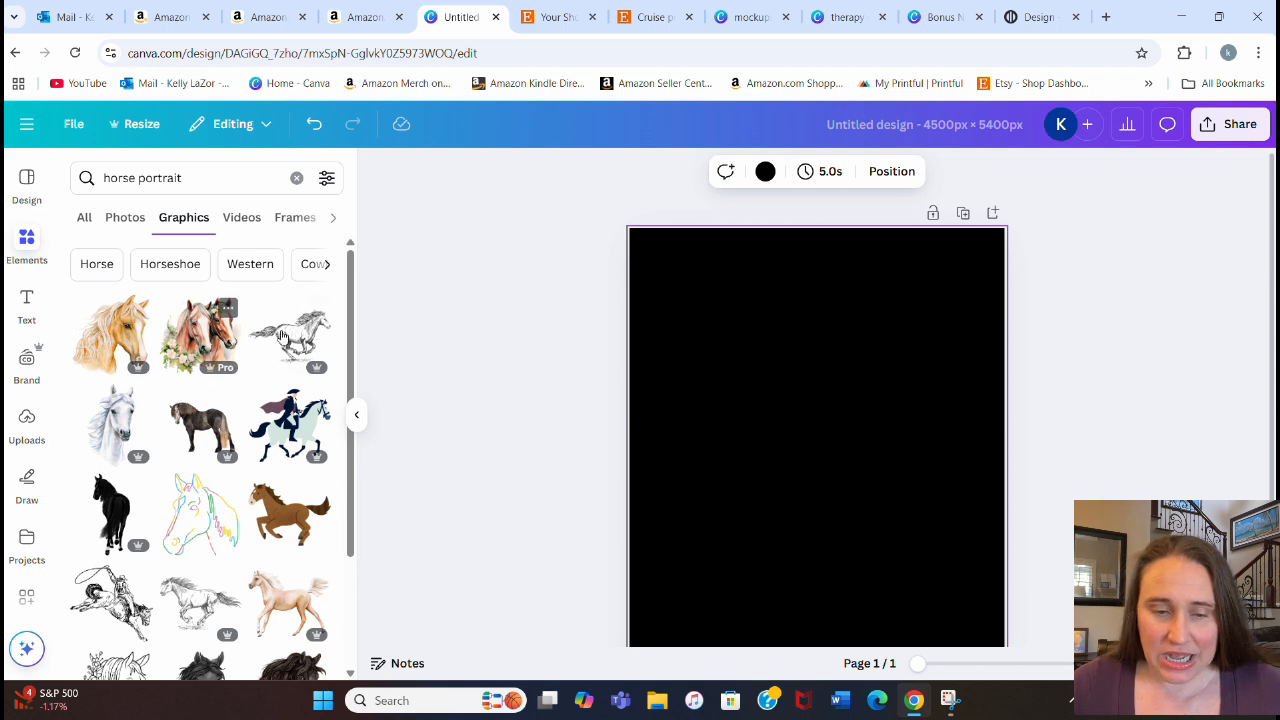
# - Look through the horse graphics and add the front-facing watercolor horse with the light brown mane to the page
pyautogui.scroll(-1, 205, 346)
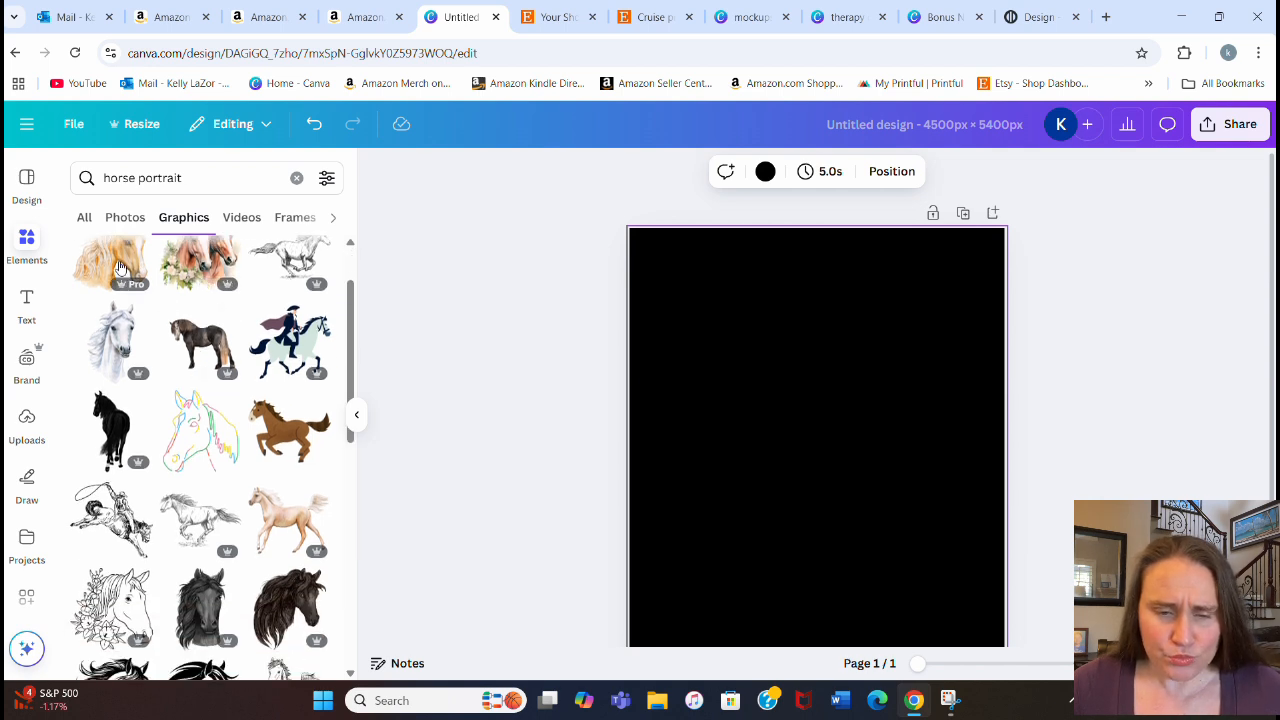
pyautogui.scroll(1, 203, 344)
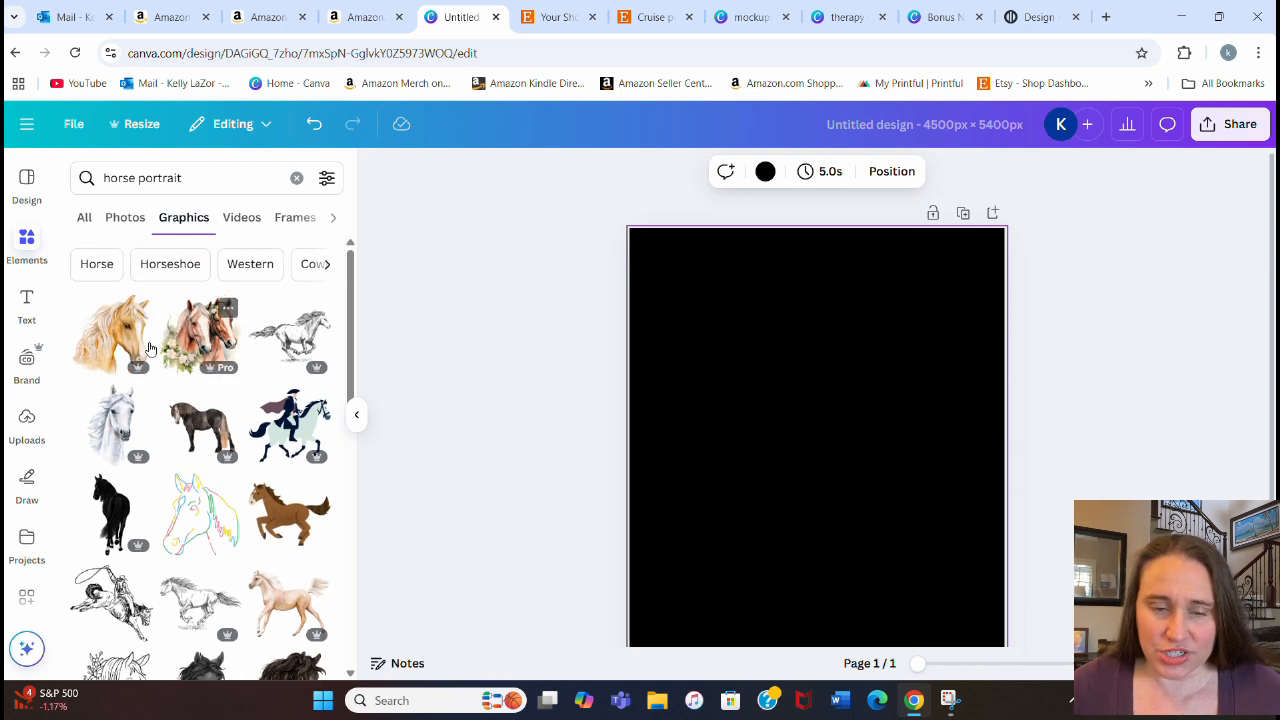
pyautogui.scroll(-3, 237, 401)
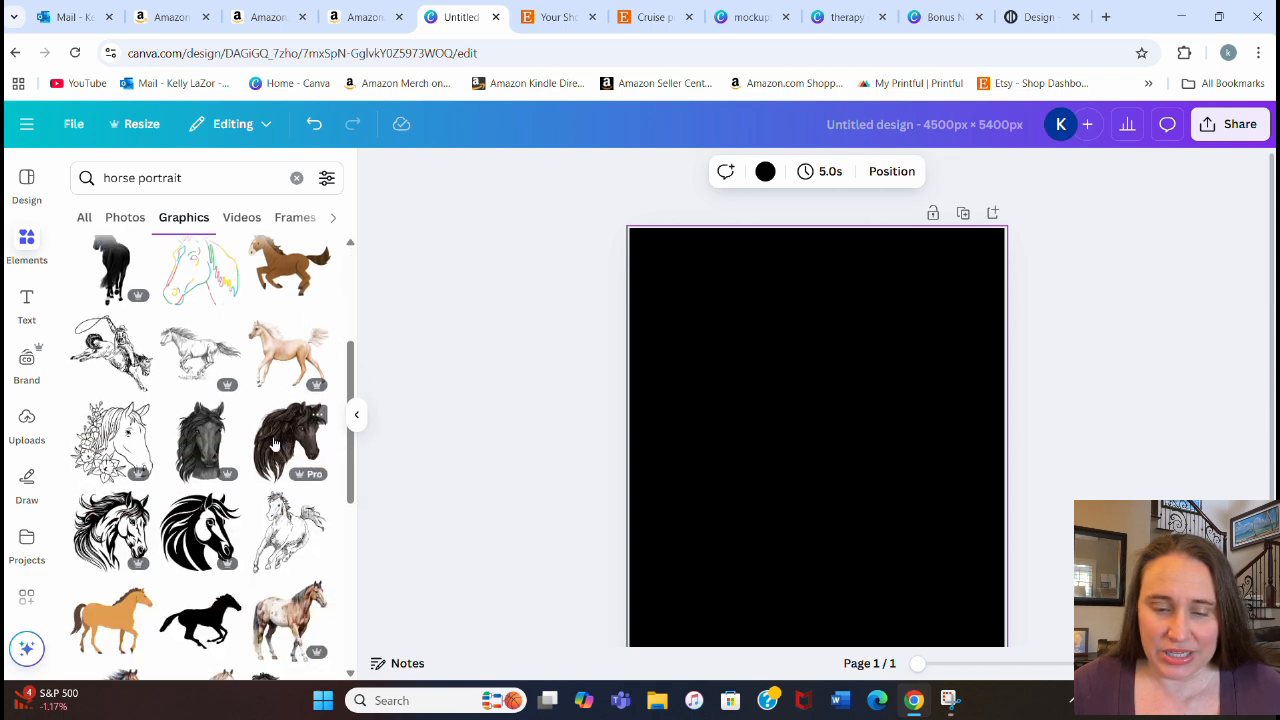
pyautogui.scroll(-1, 240, 410)
pyautogui.scroll(-4, 240, 410)
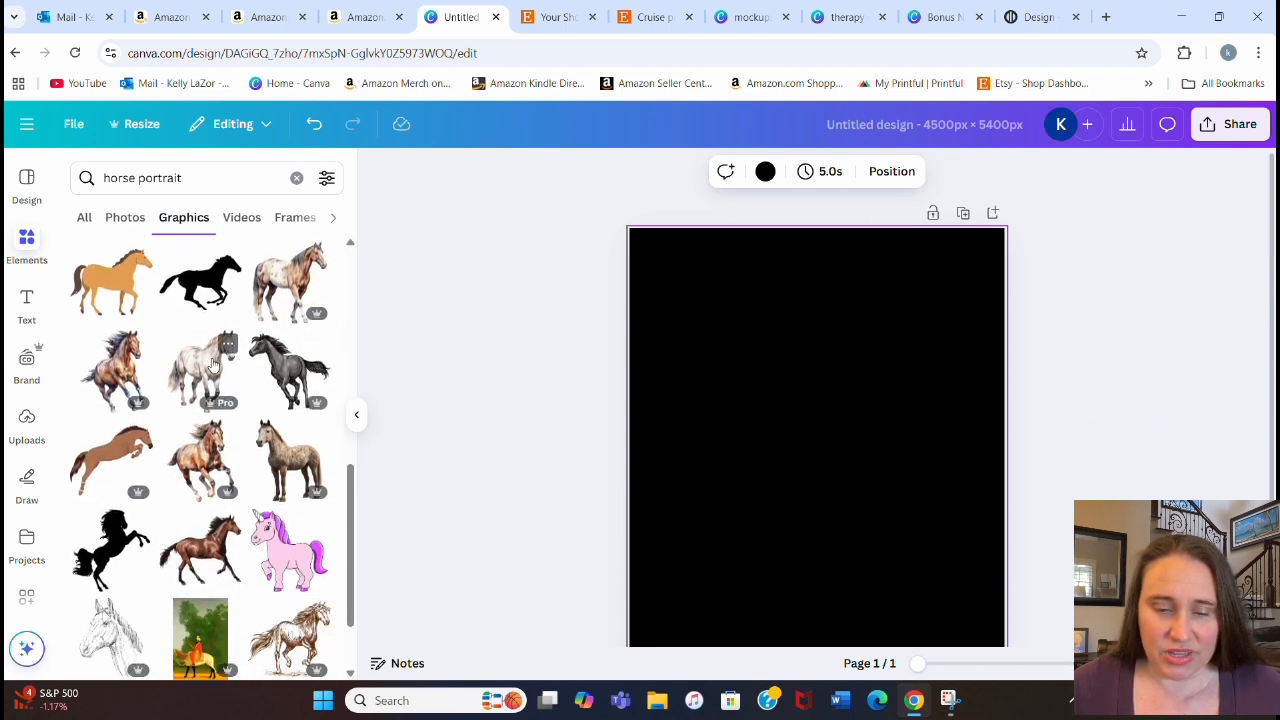
pyautogui.scroll(-1, 210, 345)
pyautogui.scroll(-3, 215, 333)
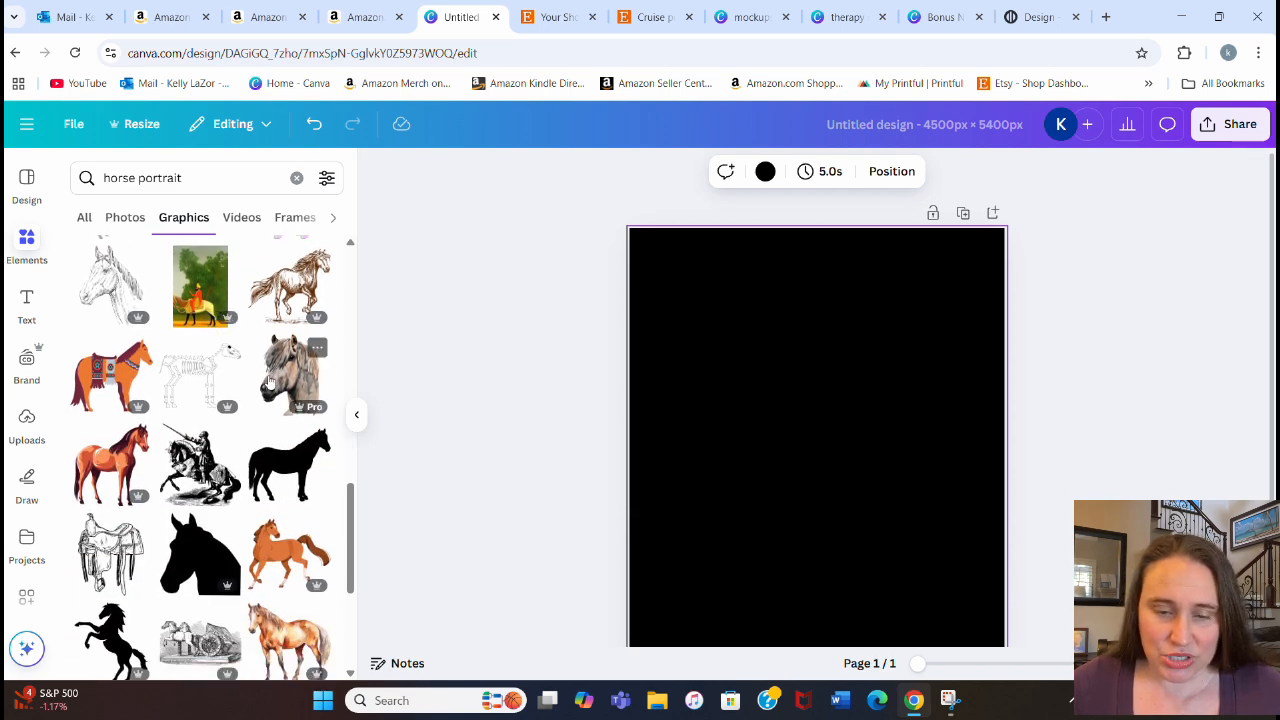
pyautogui.scroll(-3, 268, 368)
pyautogui.scroll(-3, 220, 360)
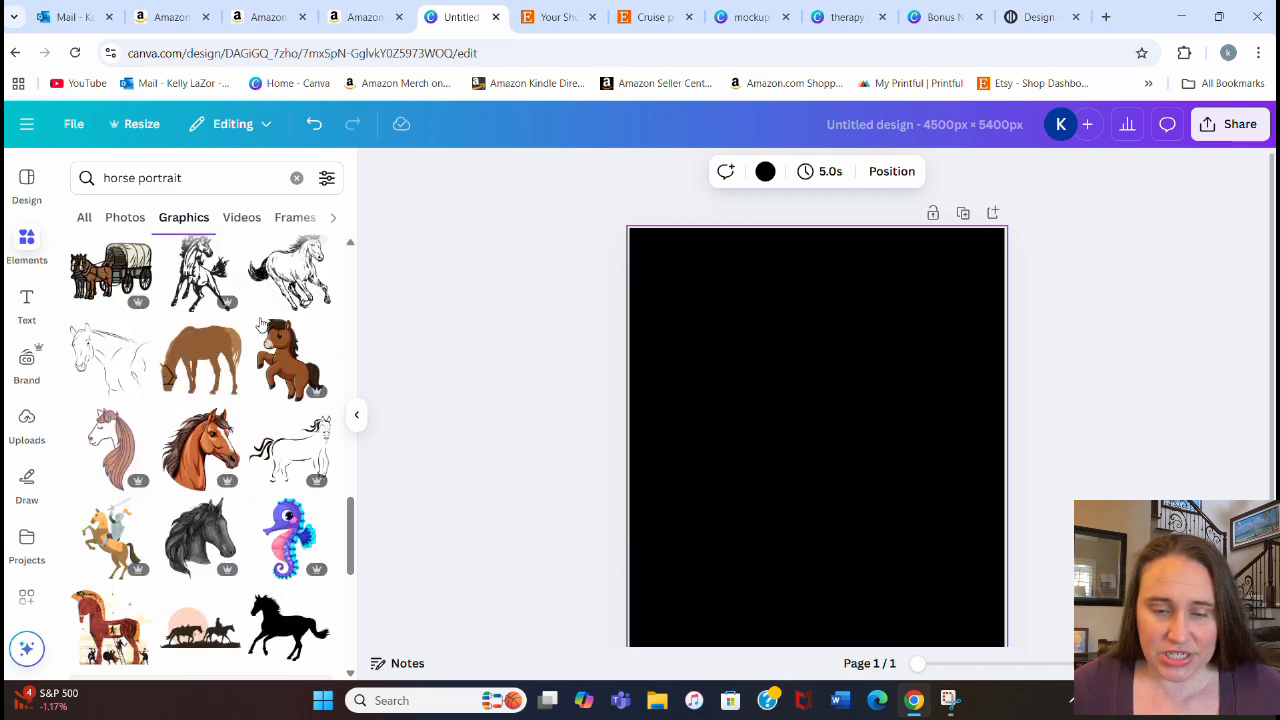
pyautogui.scroll(-7, 229, 330)
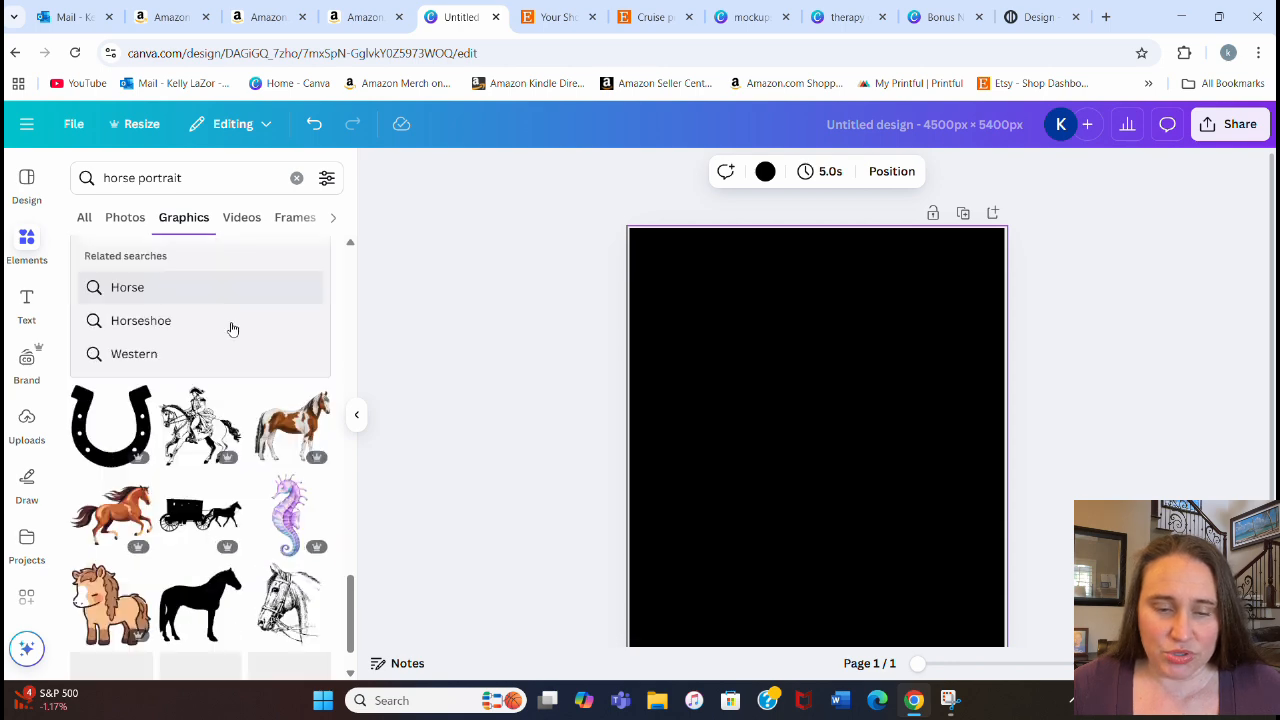
pyautogui.scroll(-3, 258, 345)
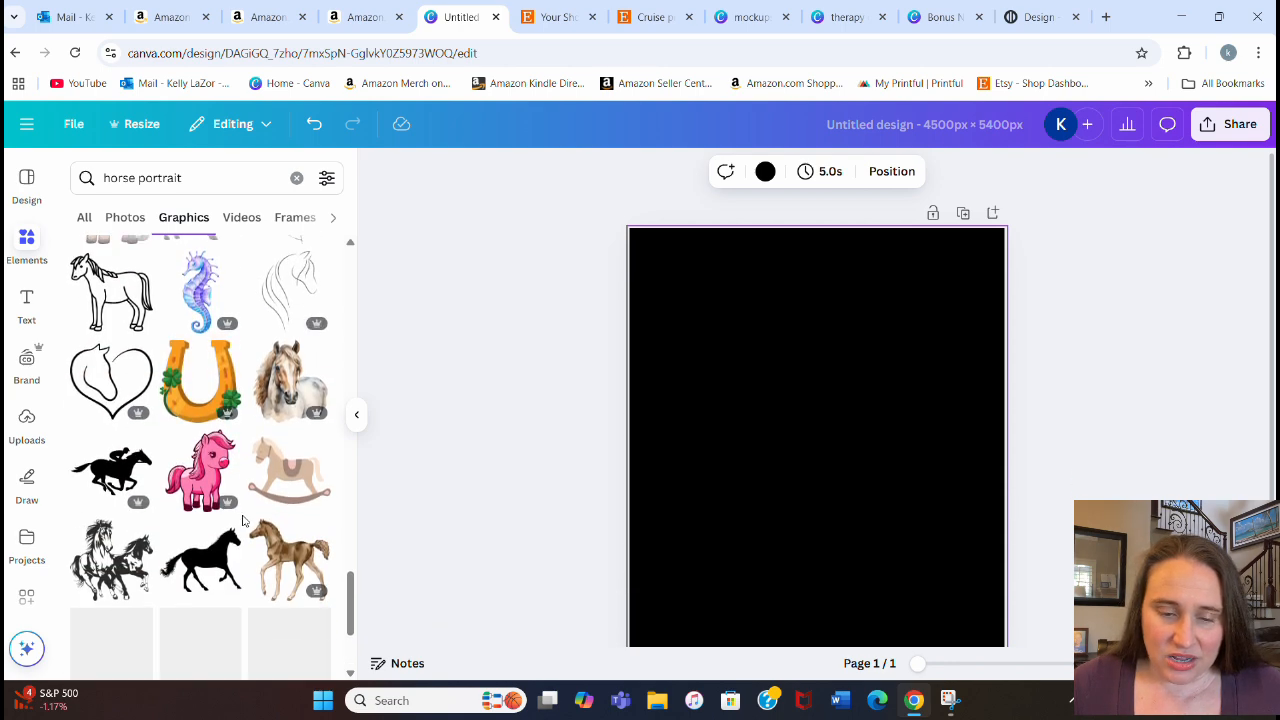
pyautogui.click(300, 388)
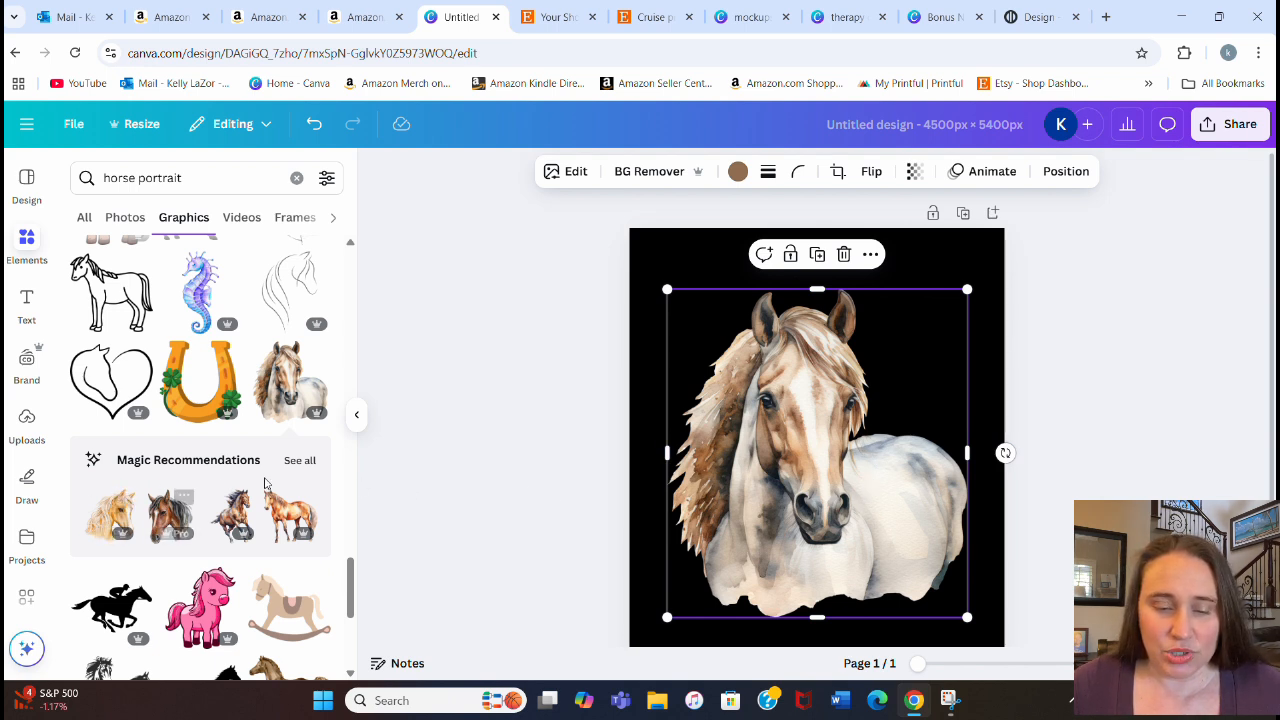
# - Show all magic recommendations for the horse and add the brown horse head with the dark mane at the page's upper right
pyautogui.click(300, 461)
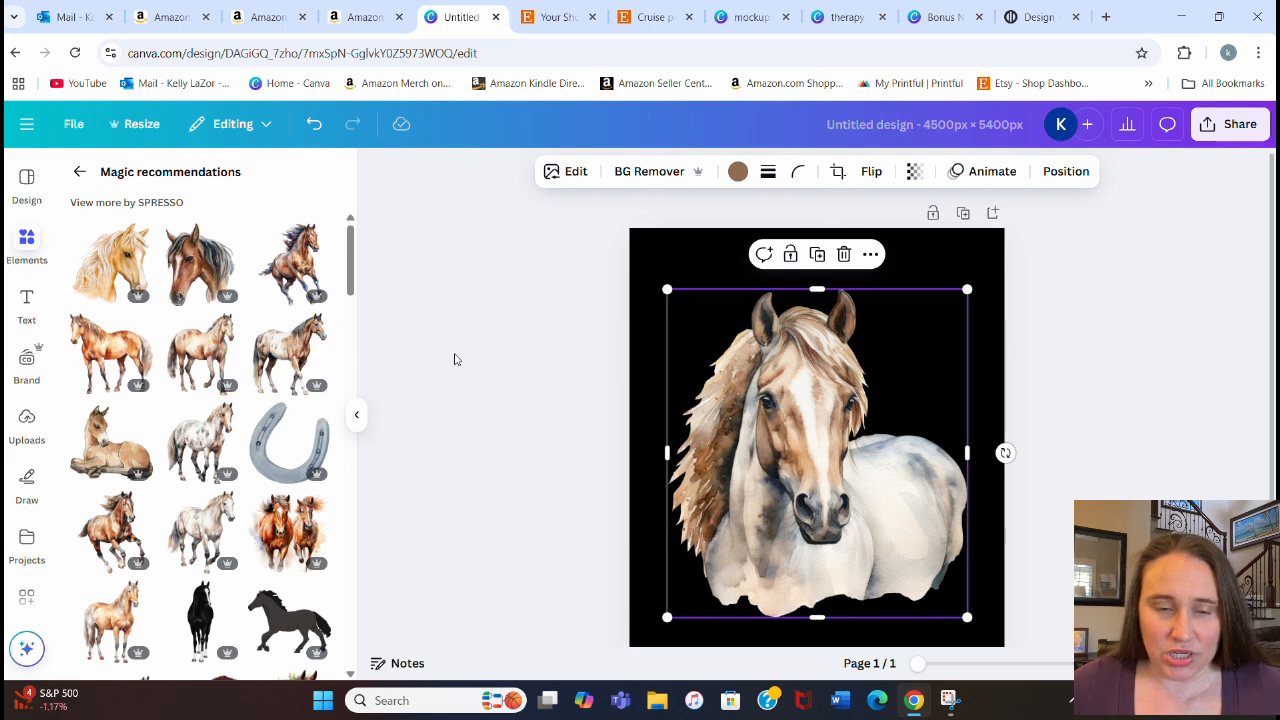
pyautogui.click(205, 273)
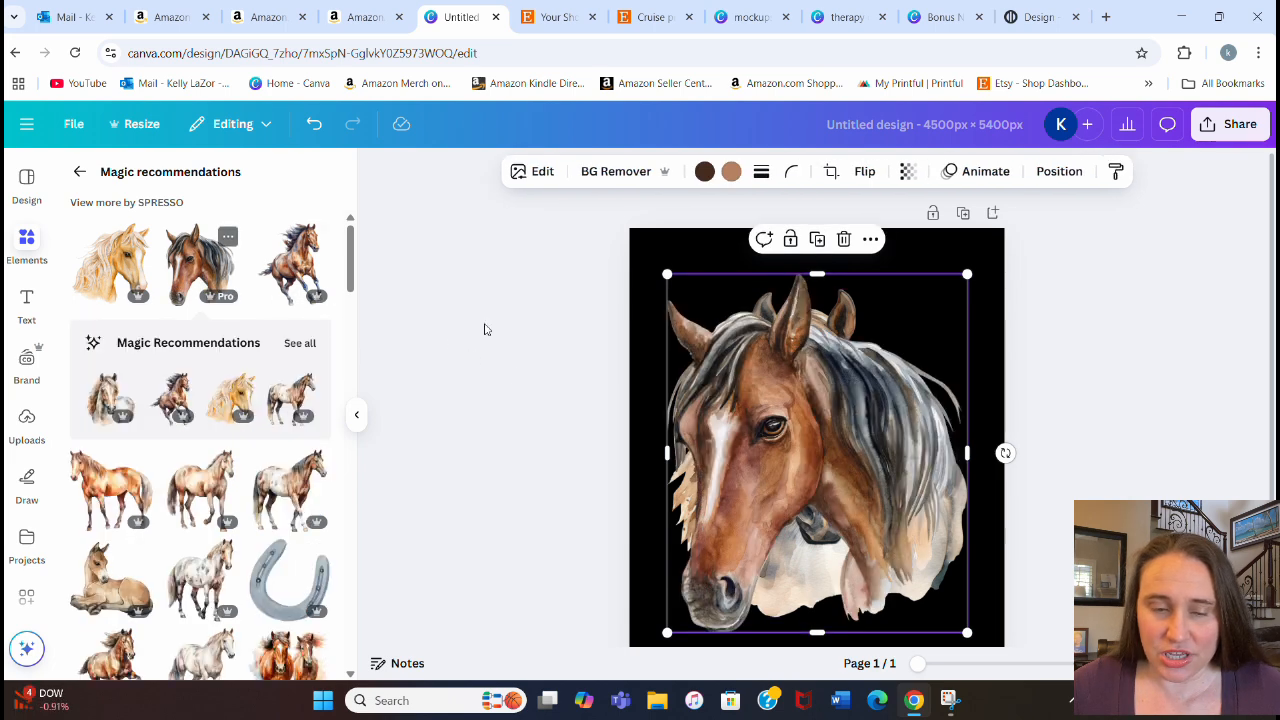
pyautogui.moveTo(741, 485); pyautogui.dragTo(772, 440)
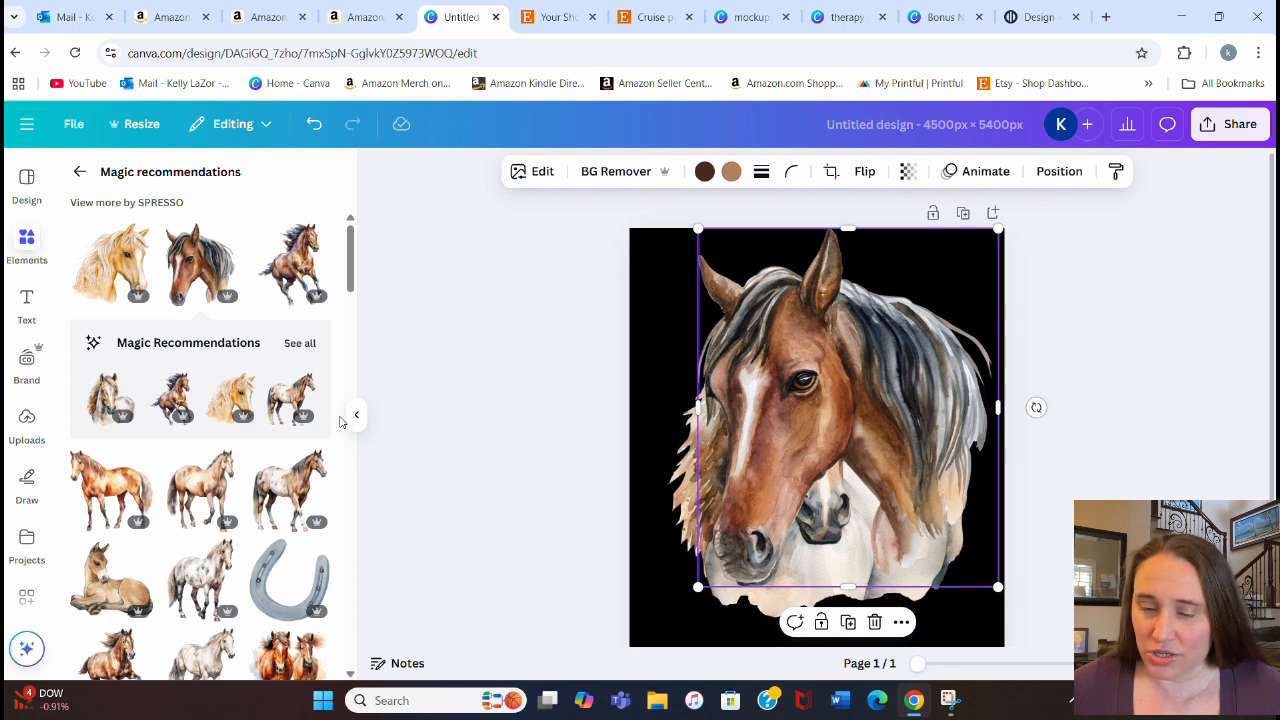
# - Add the horse head with the peach floral crown from the recommendations and move it toward the page's lower left
pyautogui.scroll(-3, 229, 423)
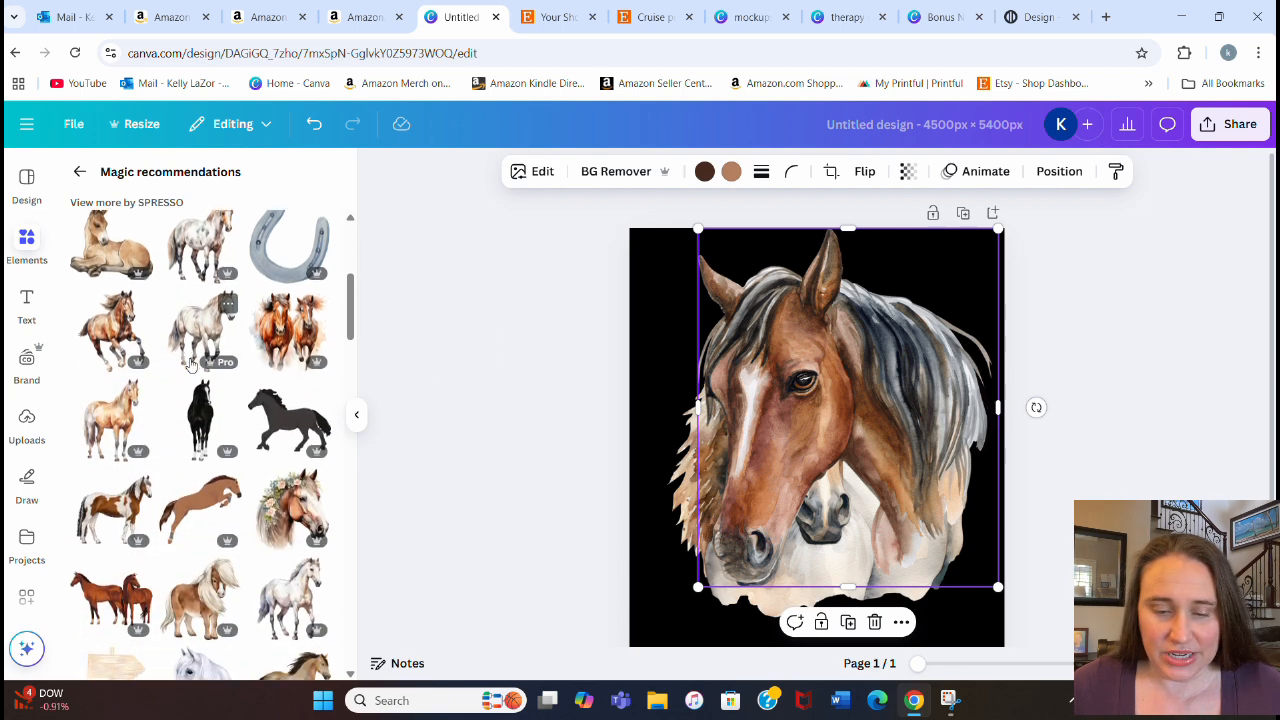
pyautogui.scroll(-1, 192, 365)
pyautogui.click(292, 430)
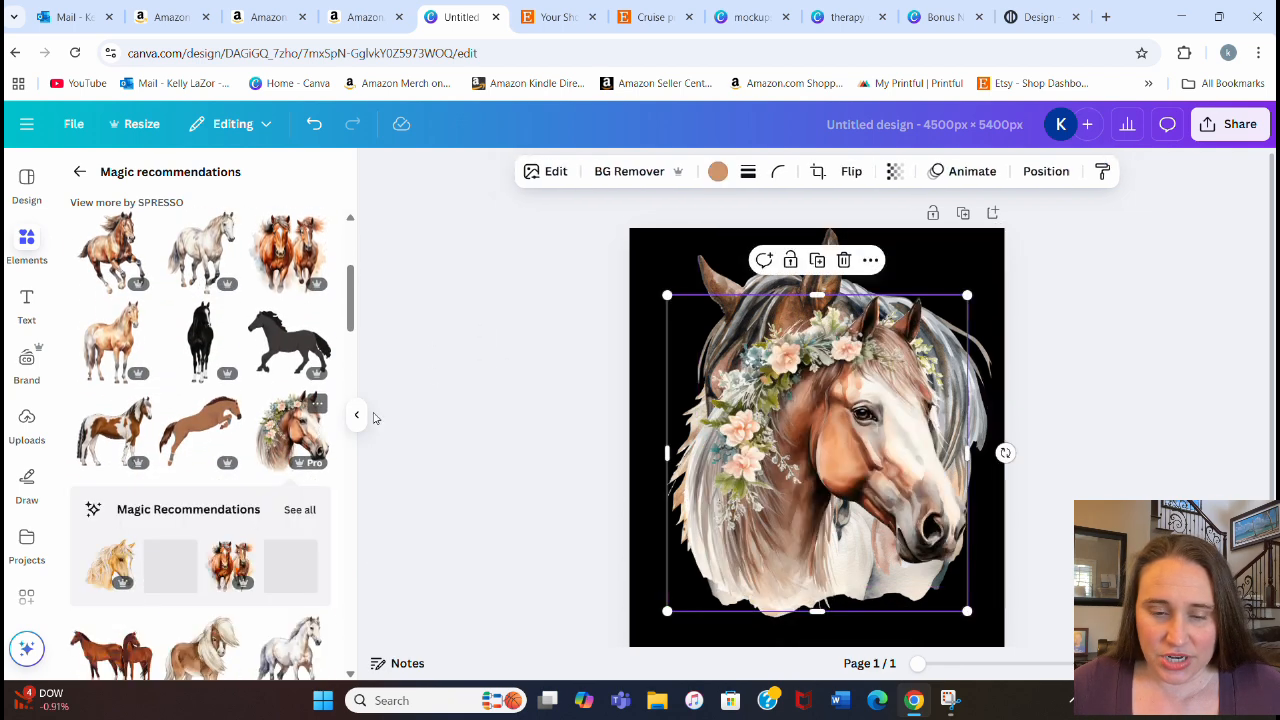
pyautogui.moveTo(830, 464)
pyautogui.mouseDown()
pyautogui.moveTo(828, 430)
pyautogui.moveTo(823, 488)
pyautogui.mouseUp()
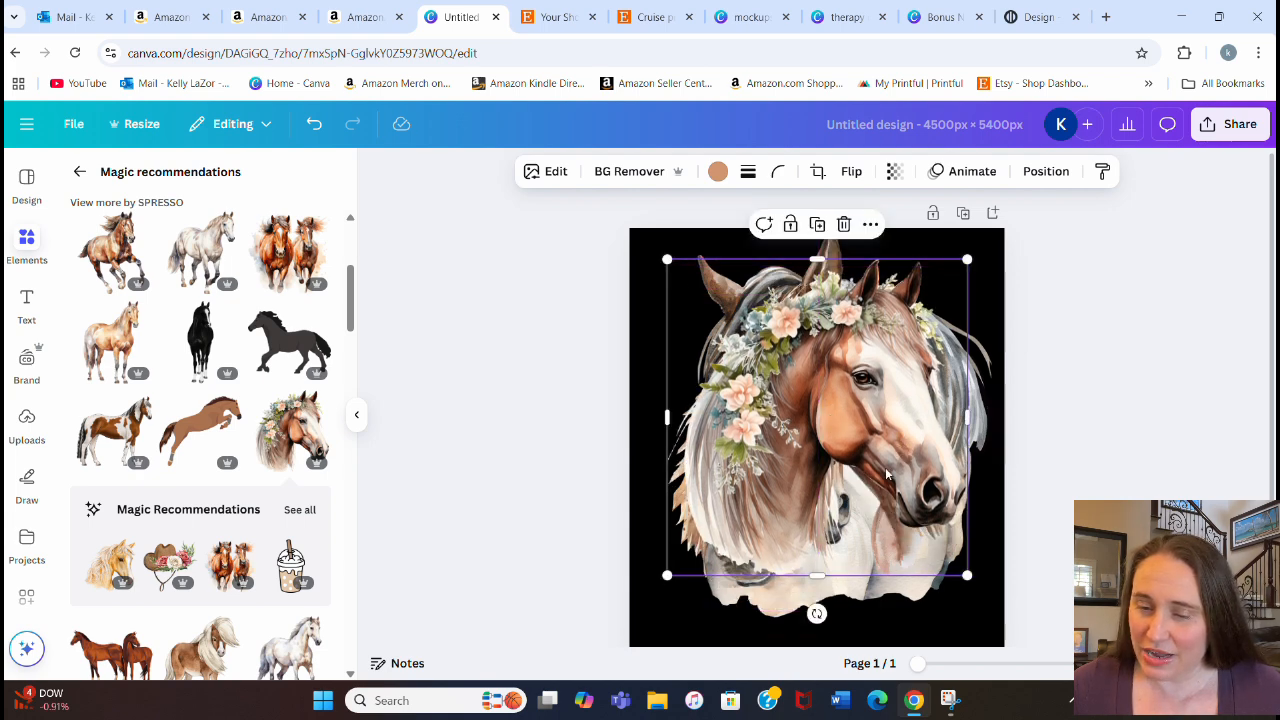
pyautogui.moveTo(886, 474); pyautogui.dragTo(832, 566)
# - Remove the other two horses from the page and center the flower-crowned horse head on the black background
pyautogui.moveTo(950, 330); pyautogui.dragTo(1243, 371)
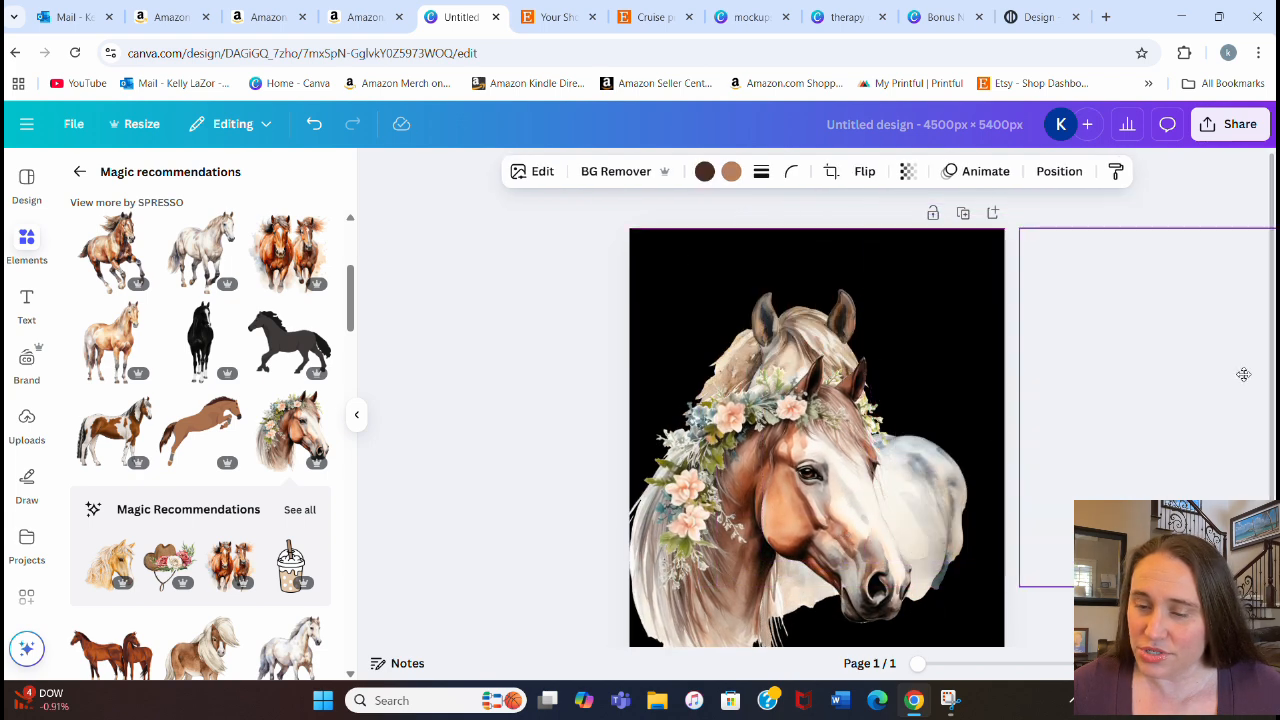
pyautogui.click(764, 476)
pyautogui.click(370, 300)
pyautogui.moveTo(850, 450); pyautogui.dragTo(908, 368)
pyautogui.click(1134, 331)
pyautogui.scroll(-1, 1052, 484)
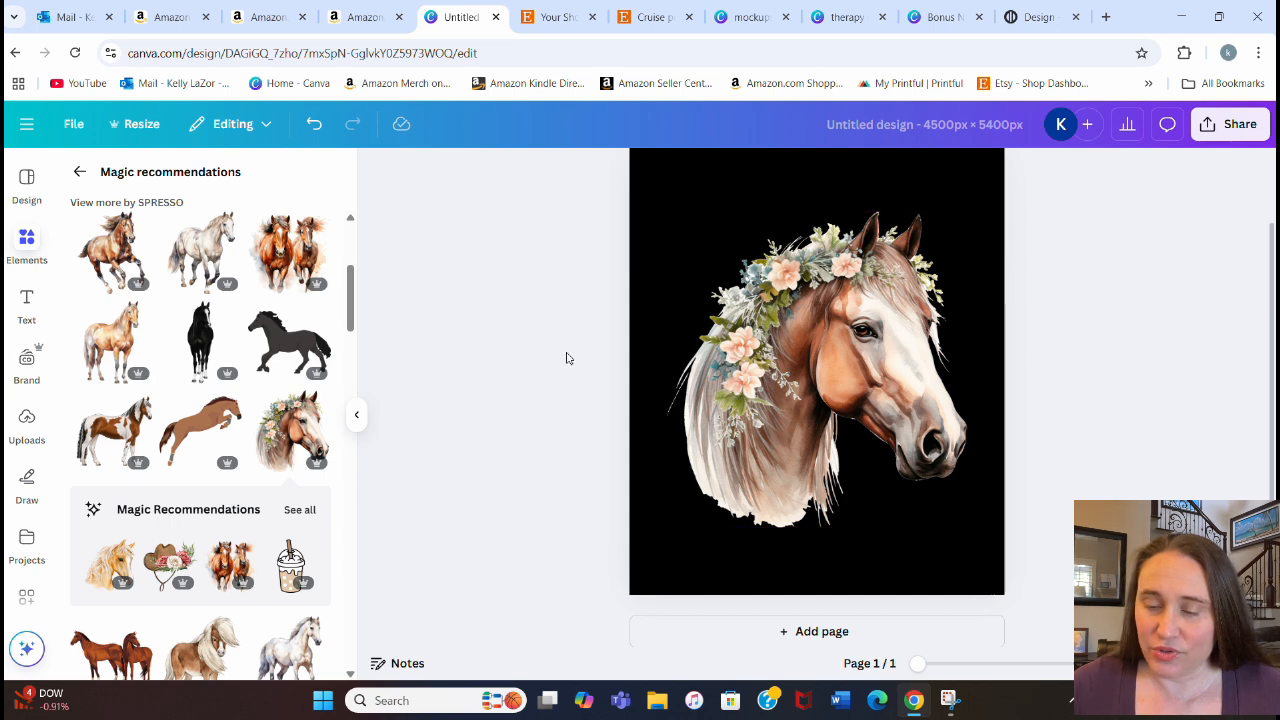
# - Leave the recommendations and search the graphics for "pink sun hat"
pyautogui.click(80, 171)
pyautogui.click(217, 177)
pyautogui.hotkey('ctrl', 'a')
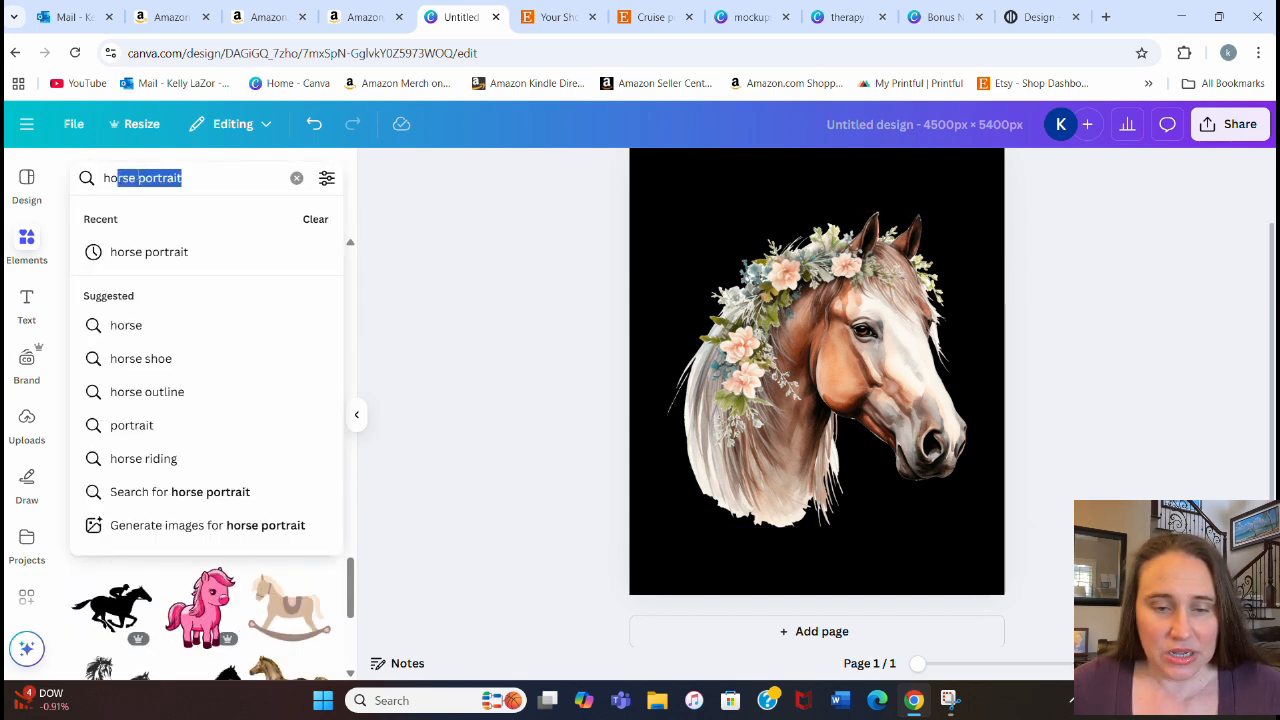
pyautogui.write('ho')
pyautogui.press('BackSpace')
pyautogui.press('BackSpace')
pyautogui.write('pi')
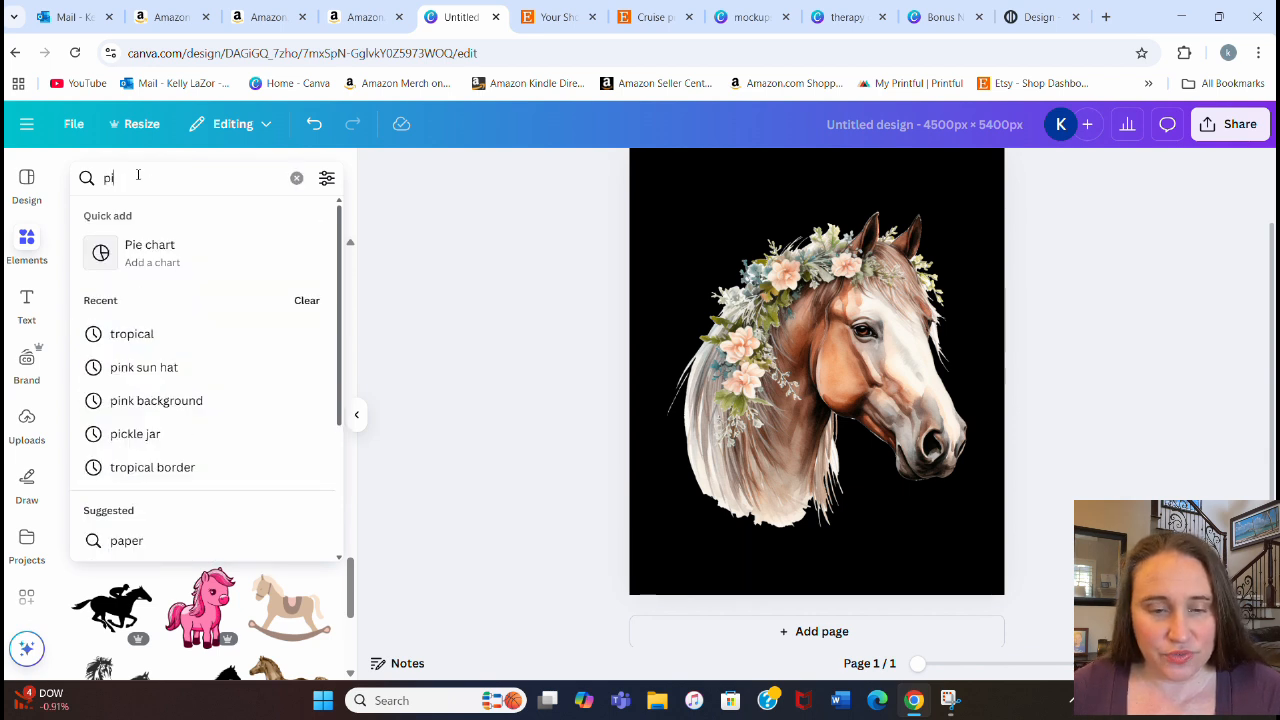
pyautogui.write('nk sun hat')
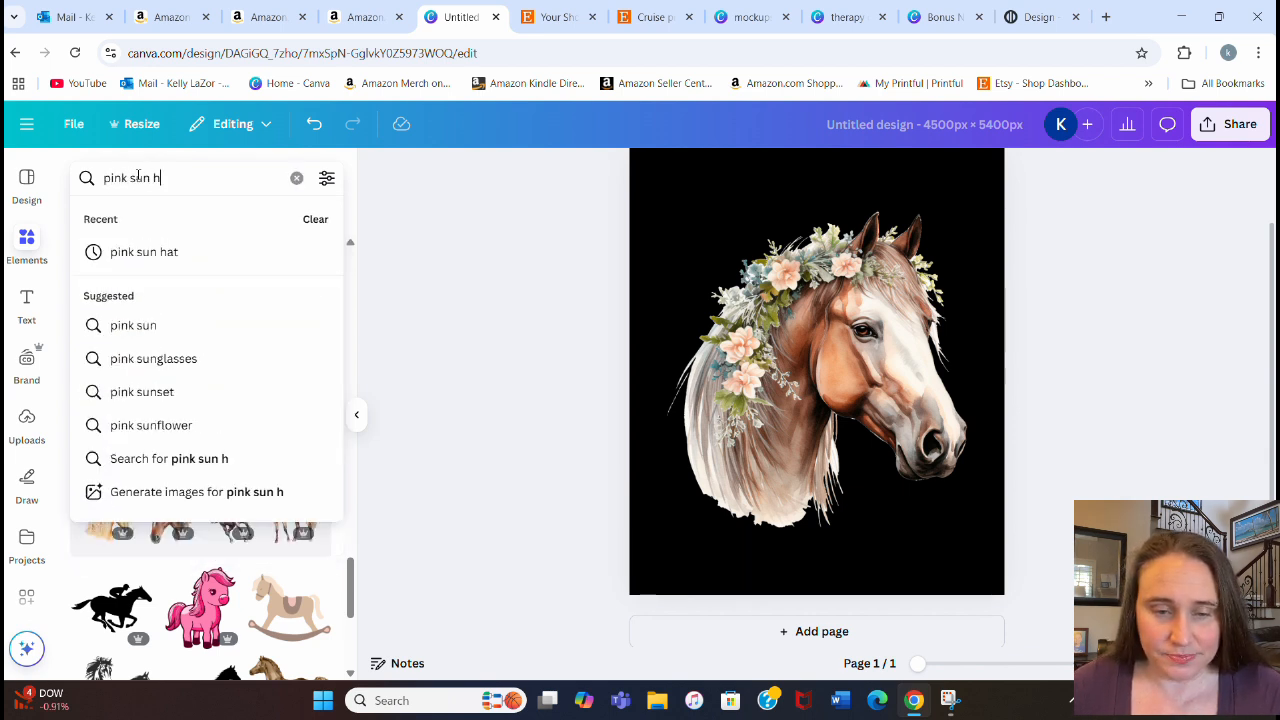
pyautogui.press('Return')
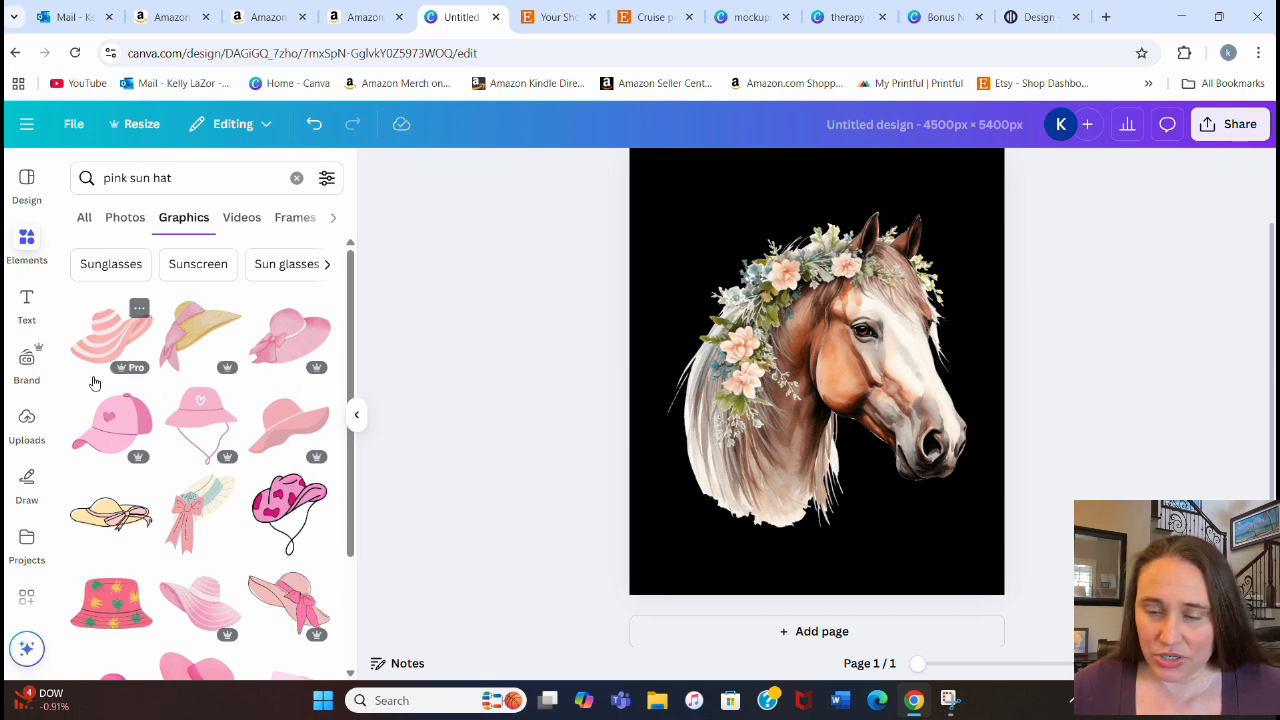
# - Examine the pink sun hat graphics for a hat that would suit the horse's head
pyautogui.scroll(-1, 155, 395)
pyautogui.scroll(-5, 200, 440)
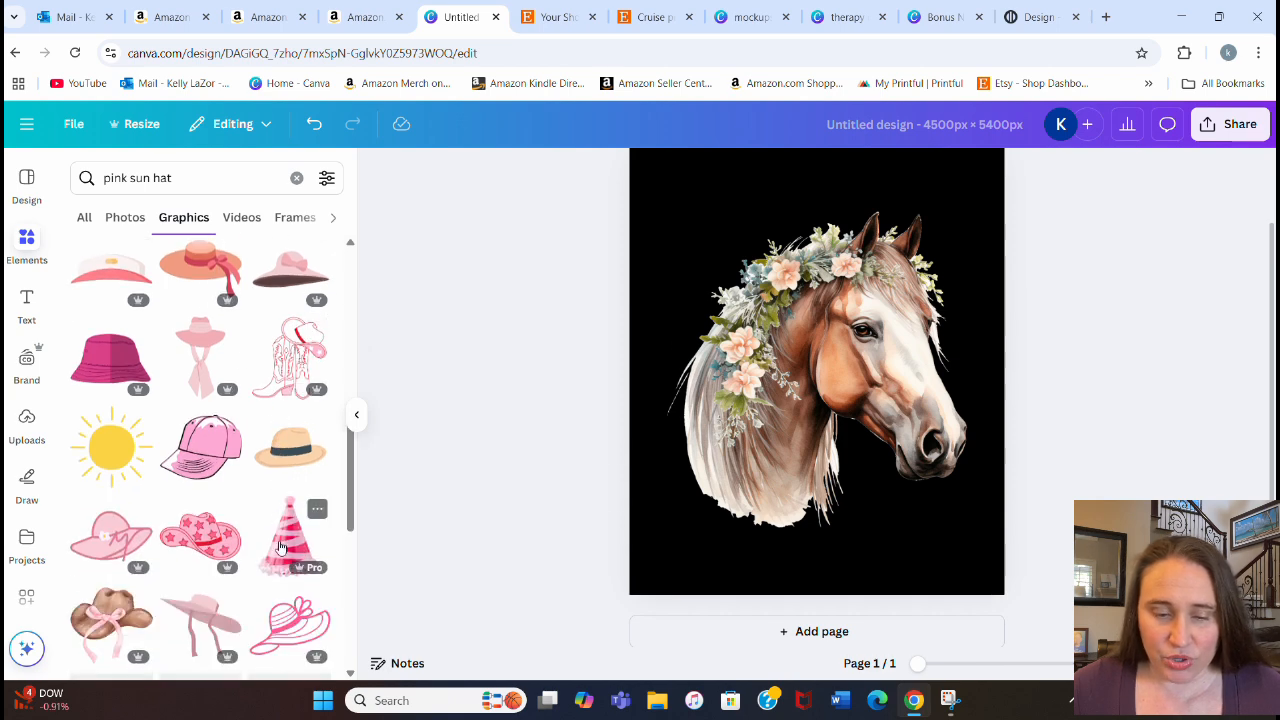
pyautogui.scroll(-4, 250, 490)
pyautogui.scroll(-5, 208, 441)
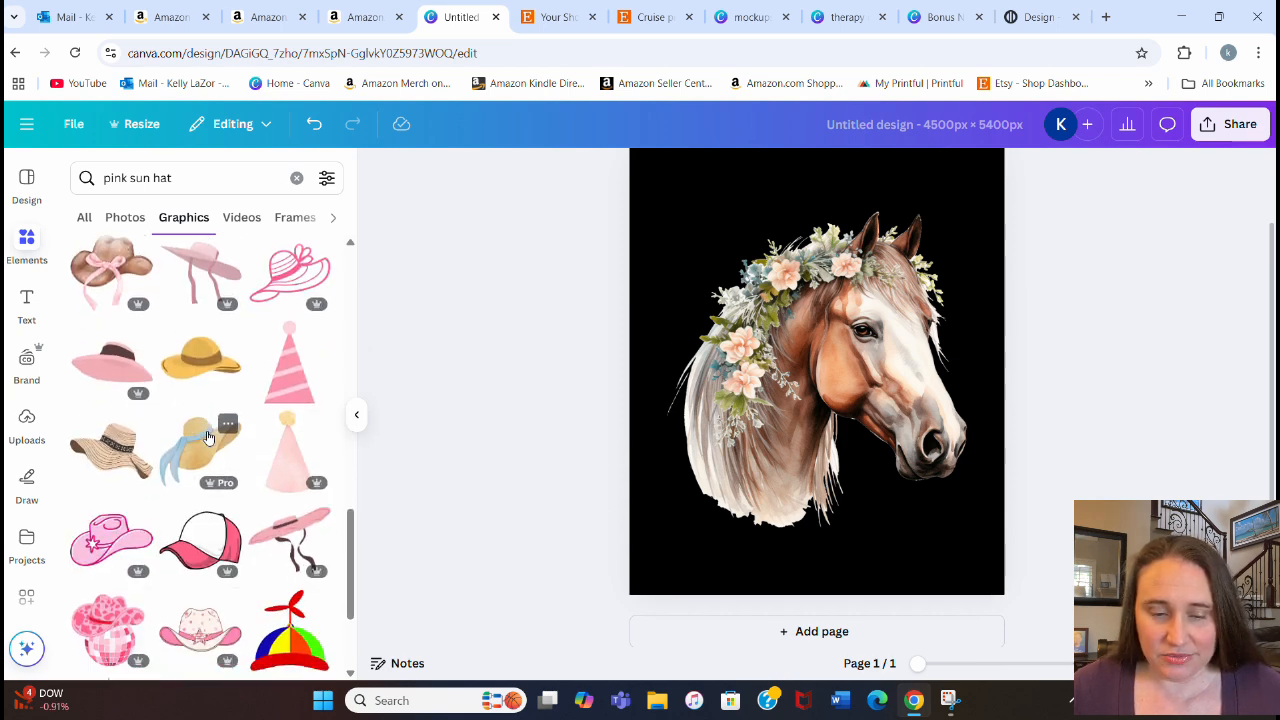
pyautogui.scroll(-5, 205, 435)
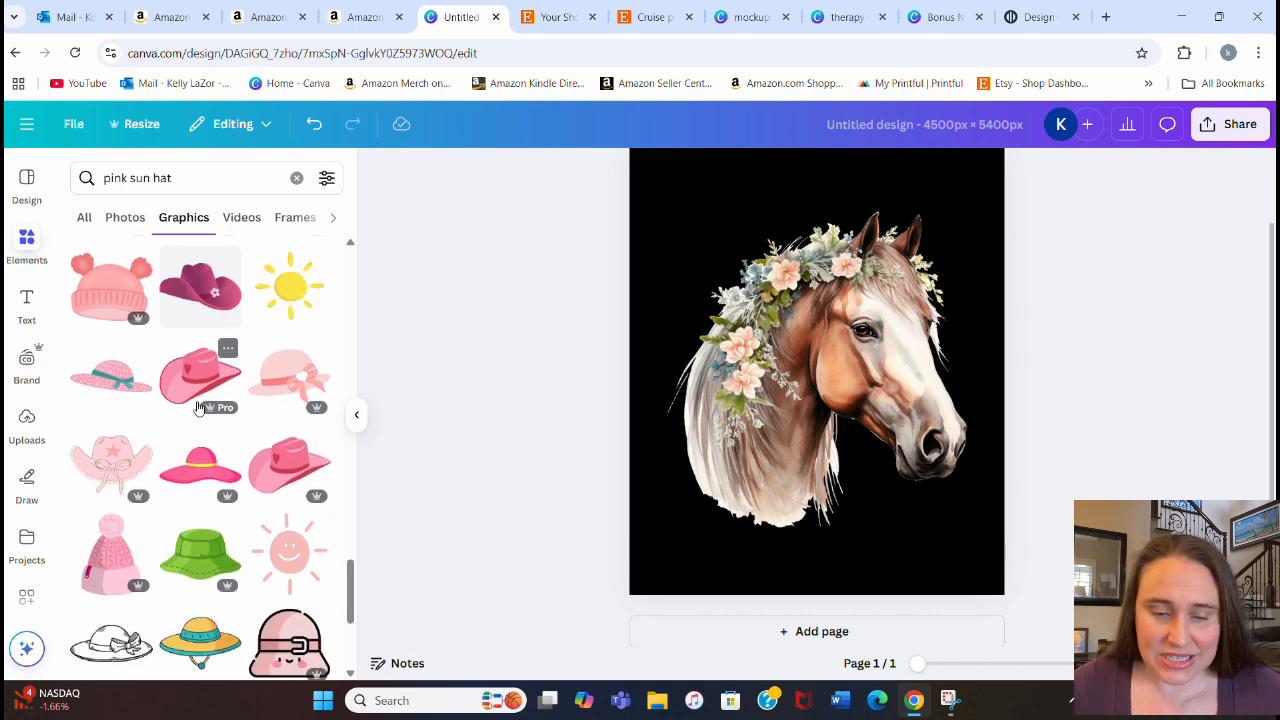
pyautogui.scroll(-1, 200, 407)
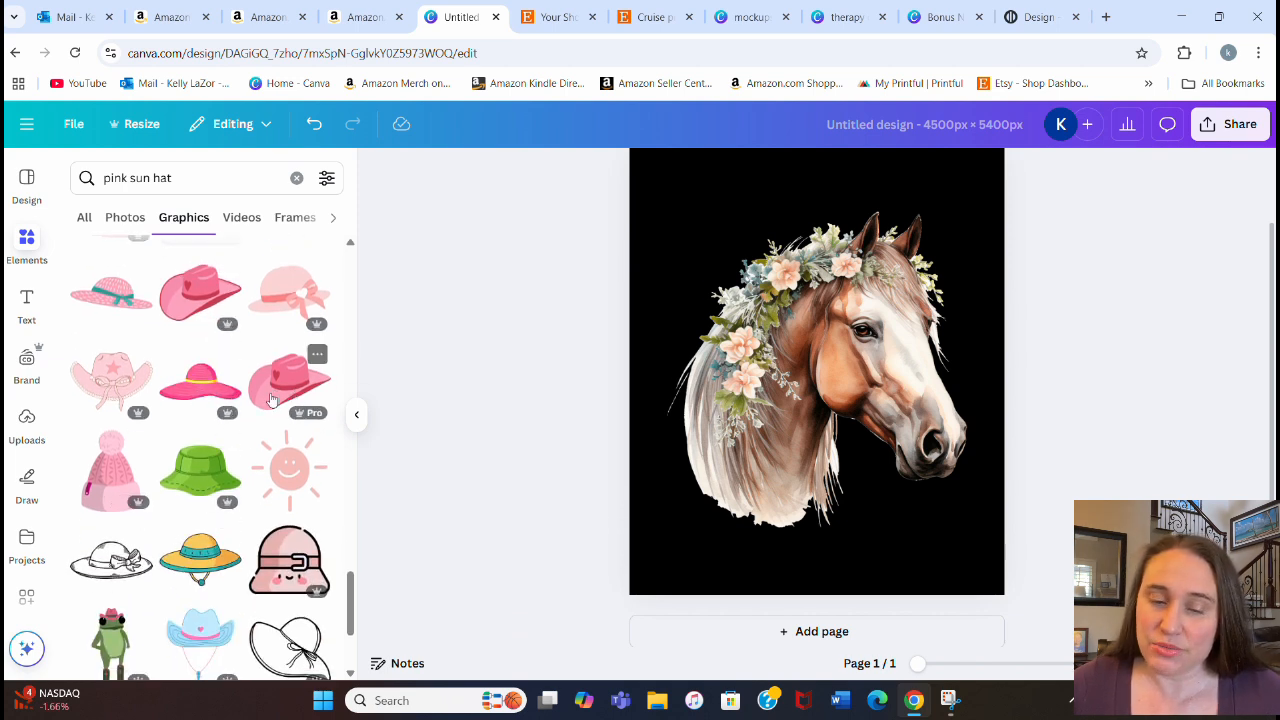
pyautogui.scroll(8, 240, 450)
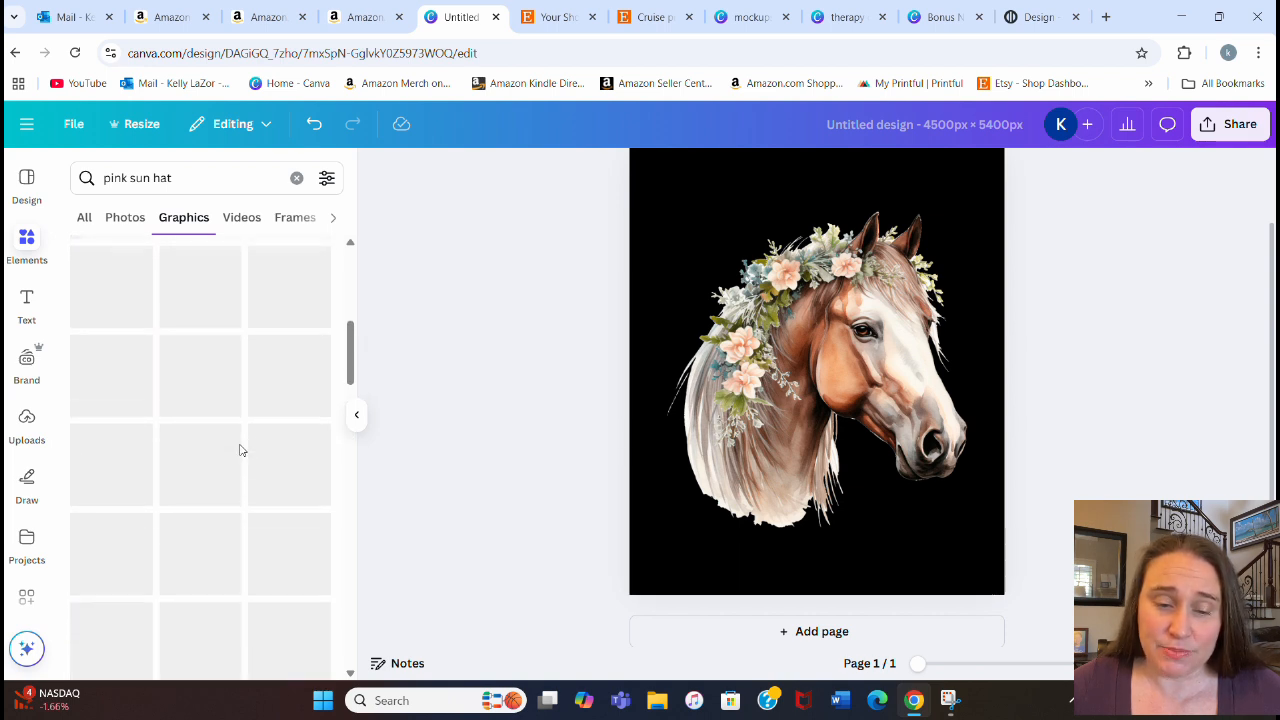
pyautogui.scroll(3, 240, 450)
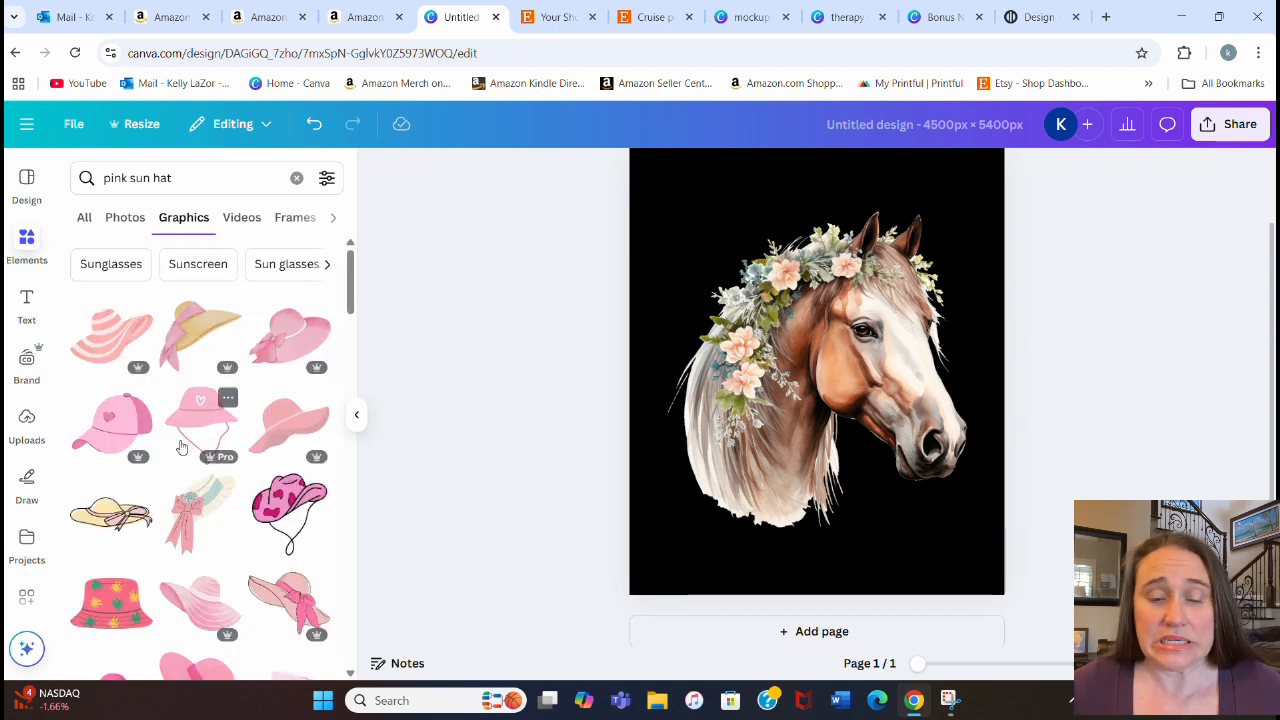
# - Try the straw sun hat with the pink ribbon on the horse's head and remove it from the page
pyautogui.click(185, 336)
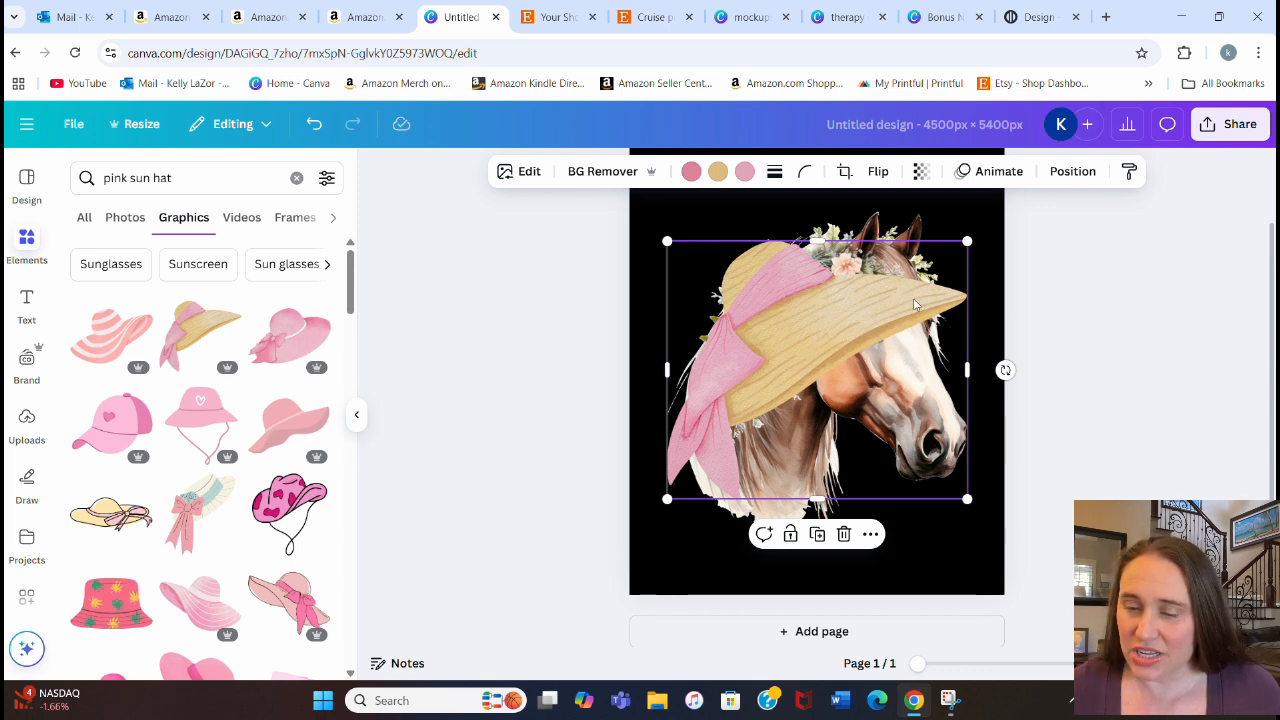
pyautogui.moveTo(775, 340); pyautogui.dragTo(831, 256)
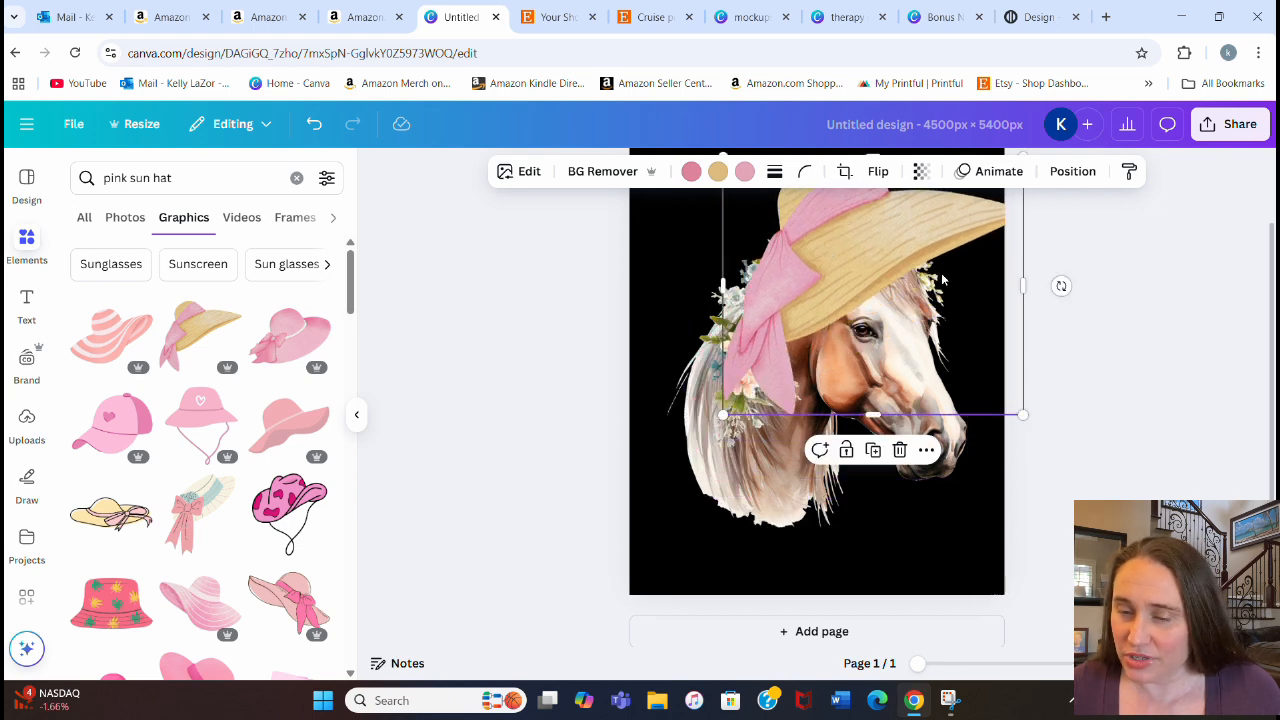
pyautogui.press('Delete')
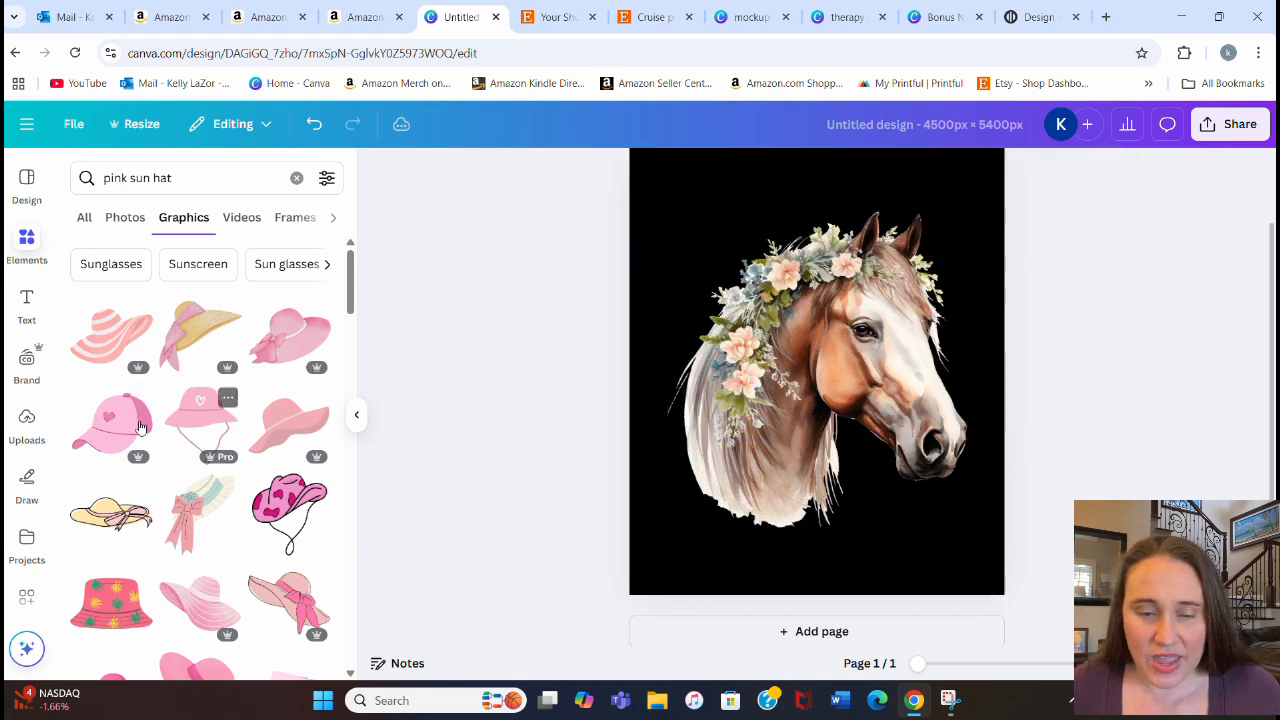
# - Try the pink-and-white striped sun hat, tilted clockwise, on the horse's head and remove it from the page
pyautogui.click(110, 340)
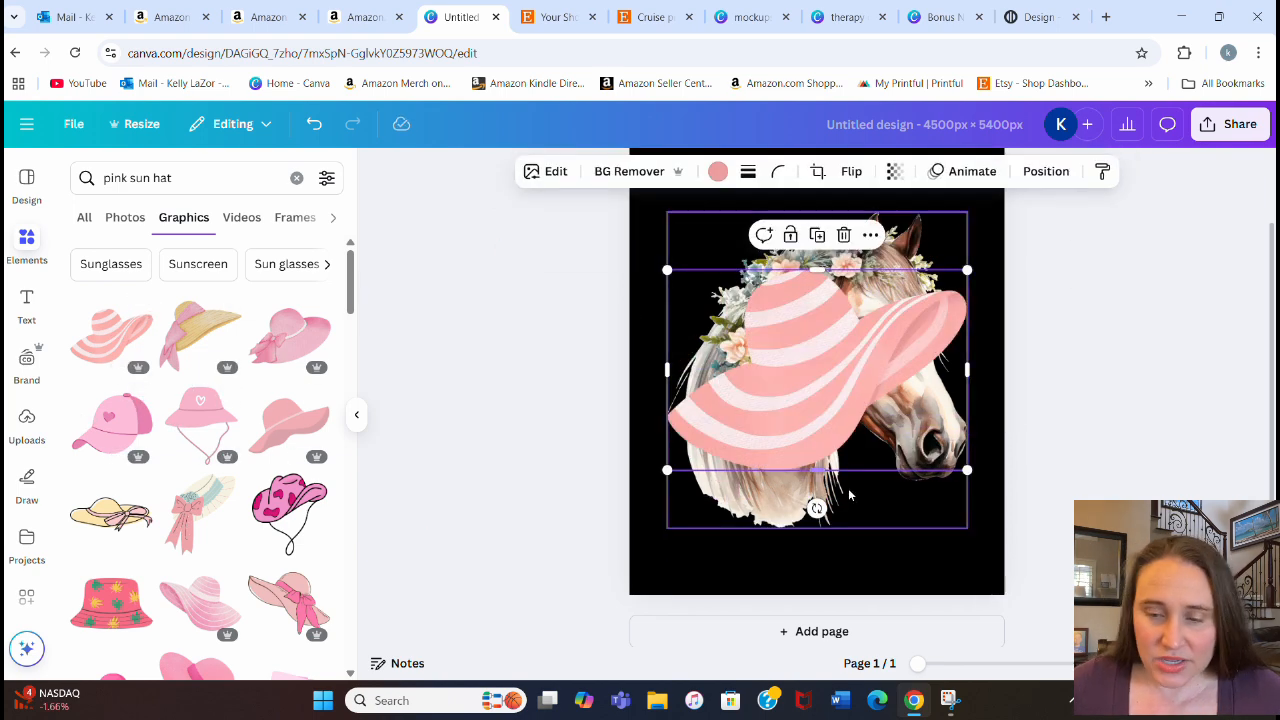
pyautogui.moveTo(817, 509); pyautogui.dragTo(760, 495)
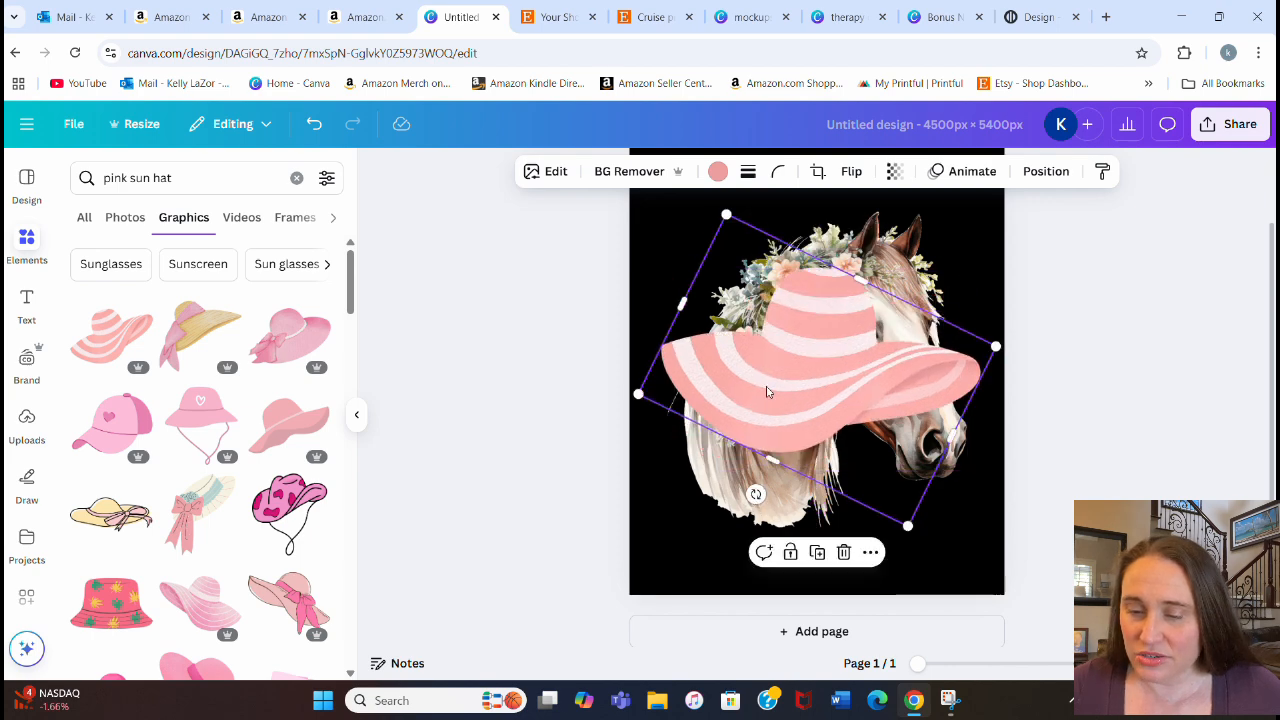
pyautogui.moveTo(766, 389); pyautogui.dragTo(807, 269)
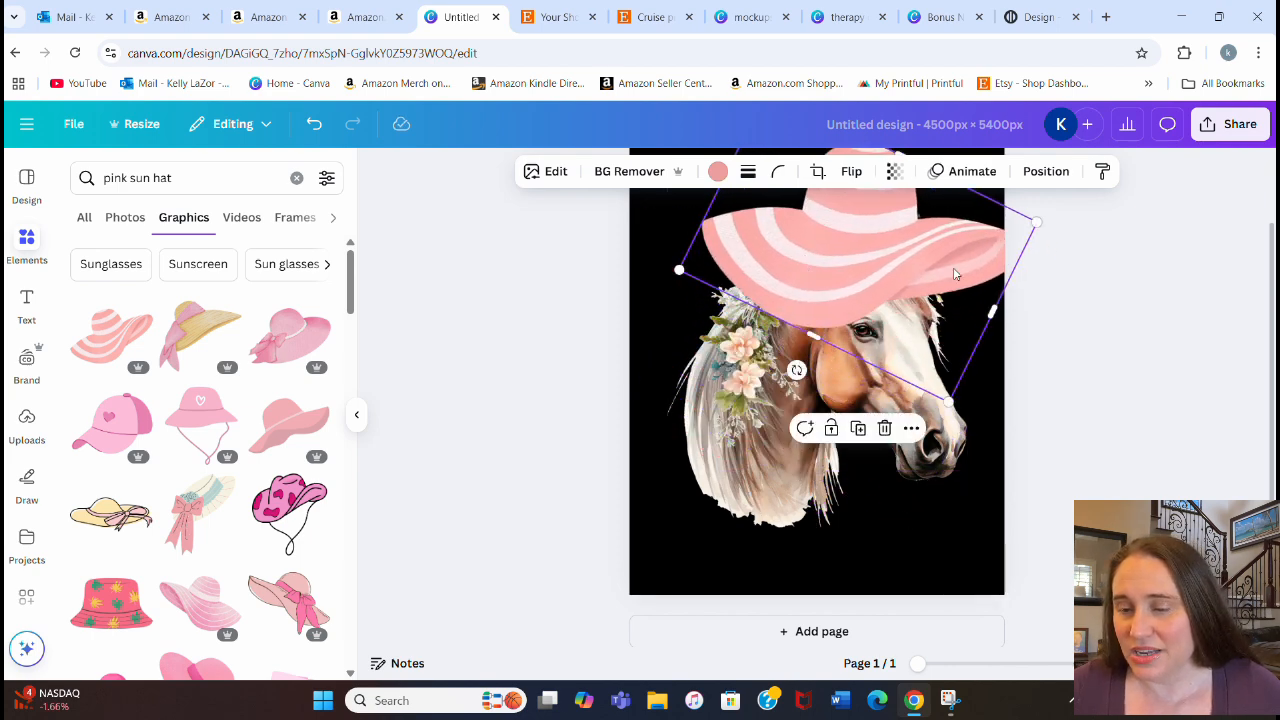
pyautogui.press('Delete')
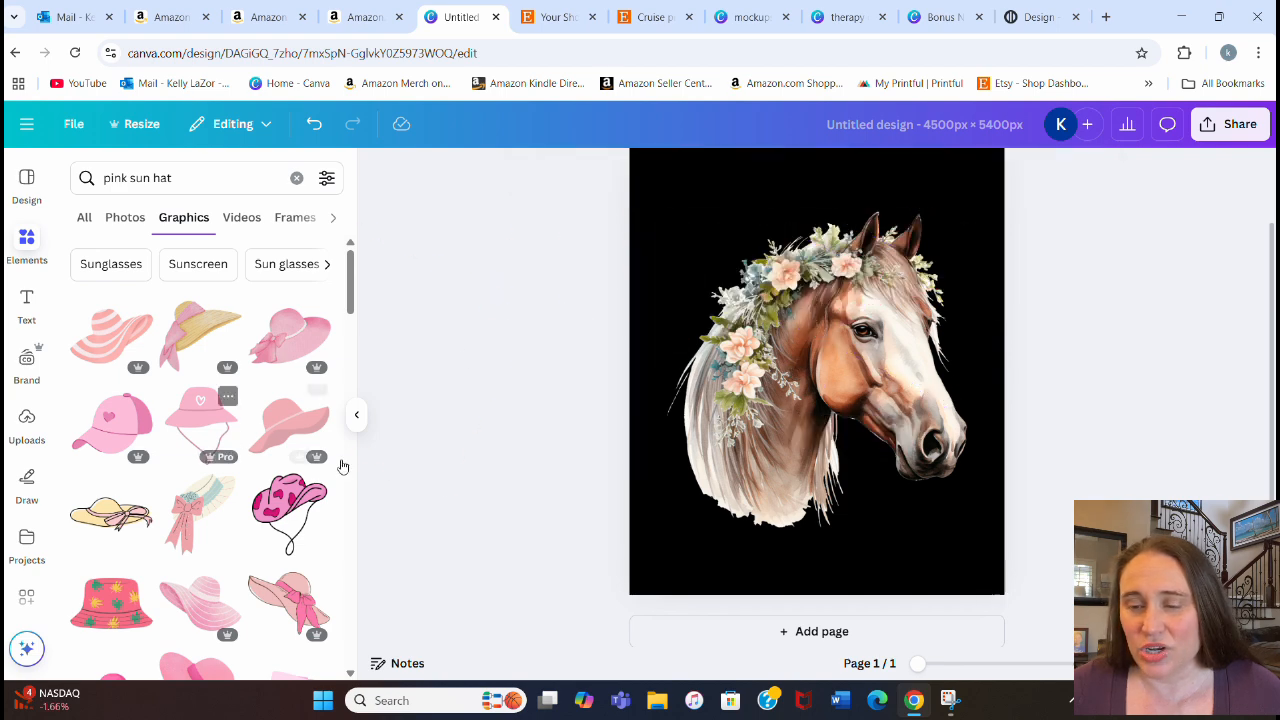
# - Add the pink sun hat with the white band and pink bow over the horse's head and flip it horizontally
pyautogui.click(305, 345)
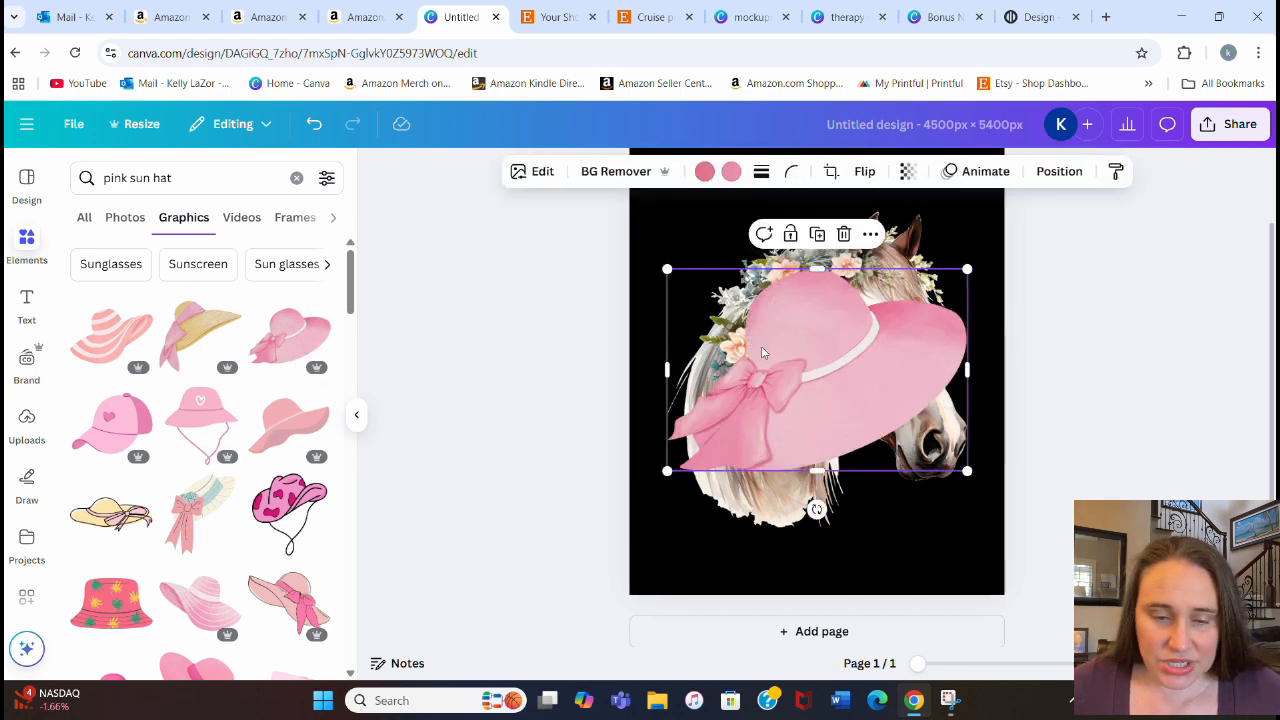
pyautogui.moveTo(805, 383); pyautogui.dragTo(795, 426)
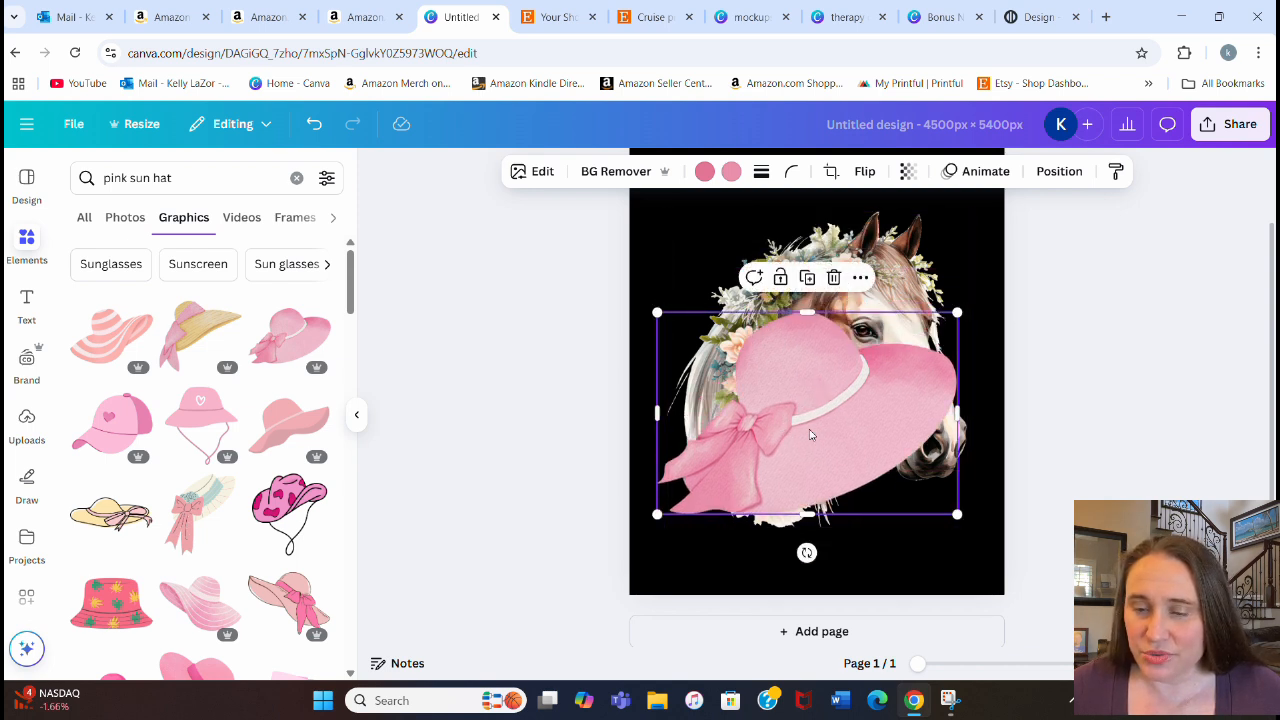
pyautogui.moveTo(810, 433); pyautogui.dragTo(827, 331)
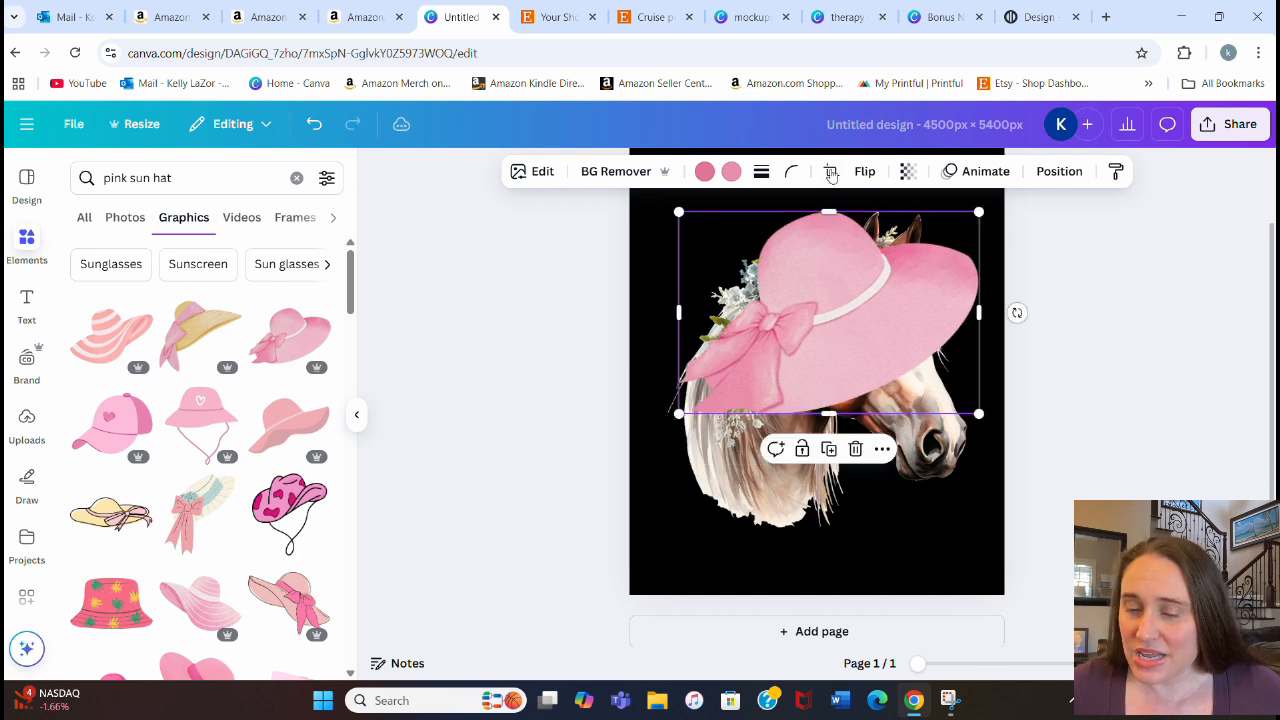
pyautogui.click(864, 171)
pyautogui.click(866, 216)
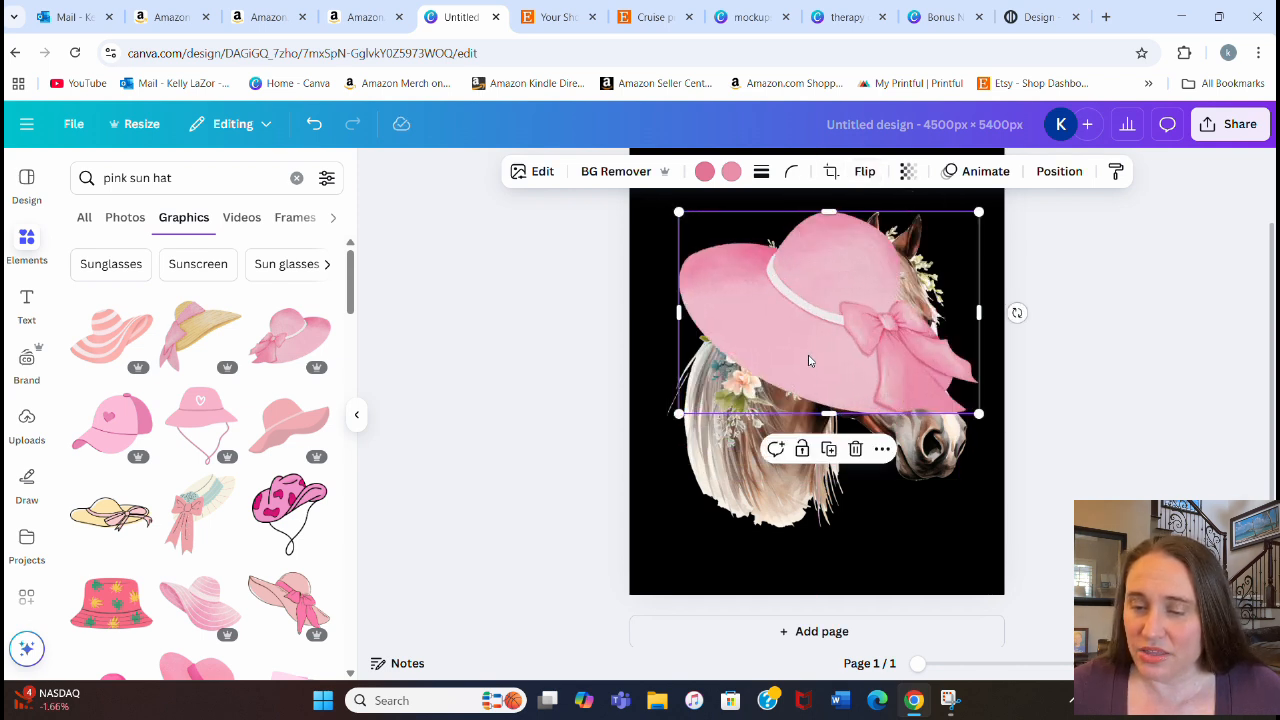
# - Shrink the pink hat to about two thirds of its size and fit it on the horse's head, tilted slightly counter-clockwise
pyautogui.moveTo(810, 360); pyautogui.dragTo(842, 310)
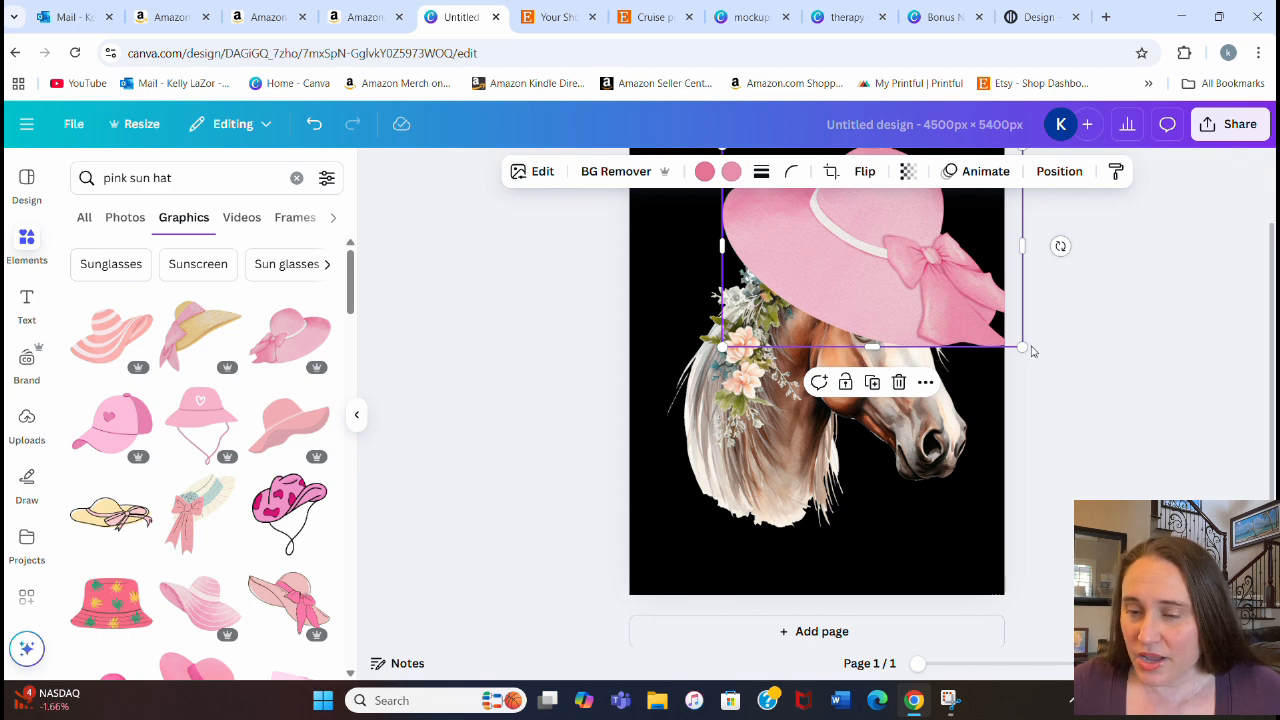
pyautogui.moveTo(1018, 345); pyautogui.dragTo(925, 290)
pyautogui.click(1077, 357)
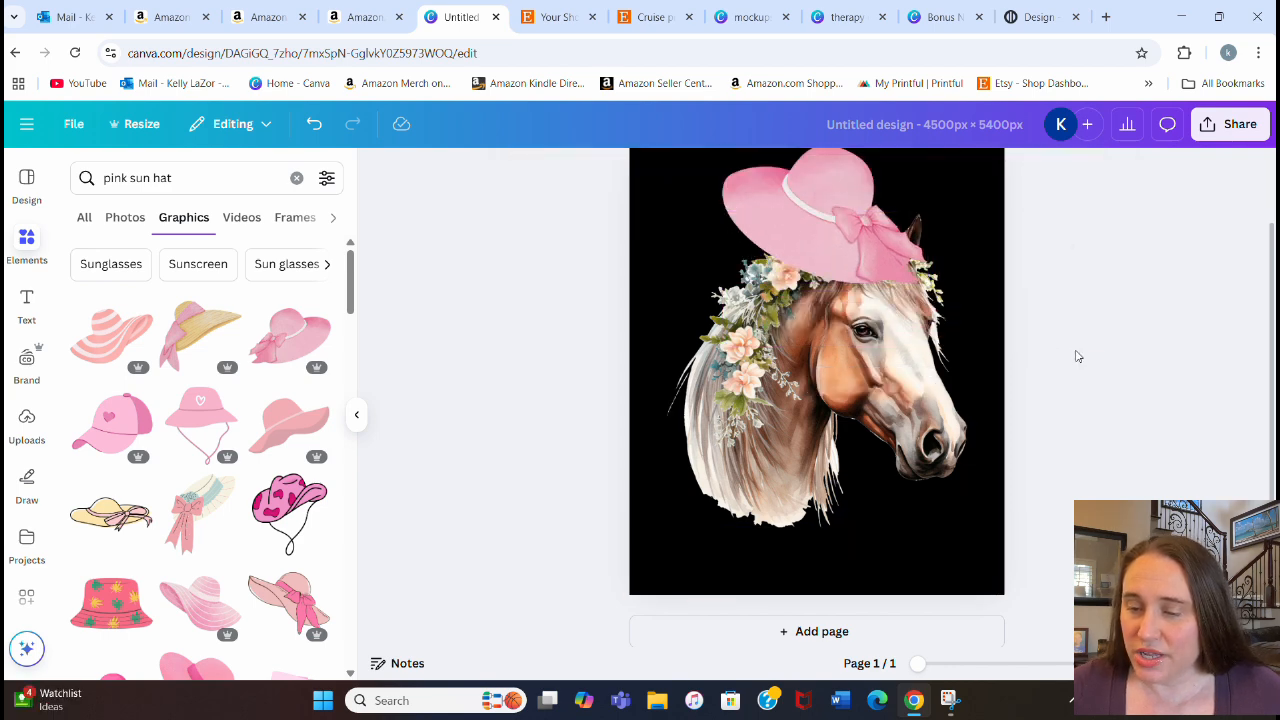
pyautogui.scroll(1, 1068, 369)
pyautogui.moveTo(841, 340); pyautogui.dragTo(908, 362)
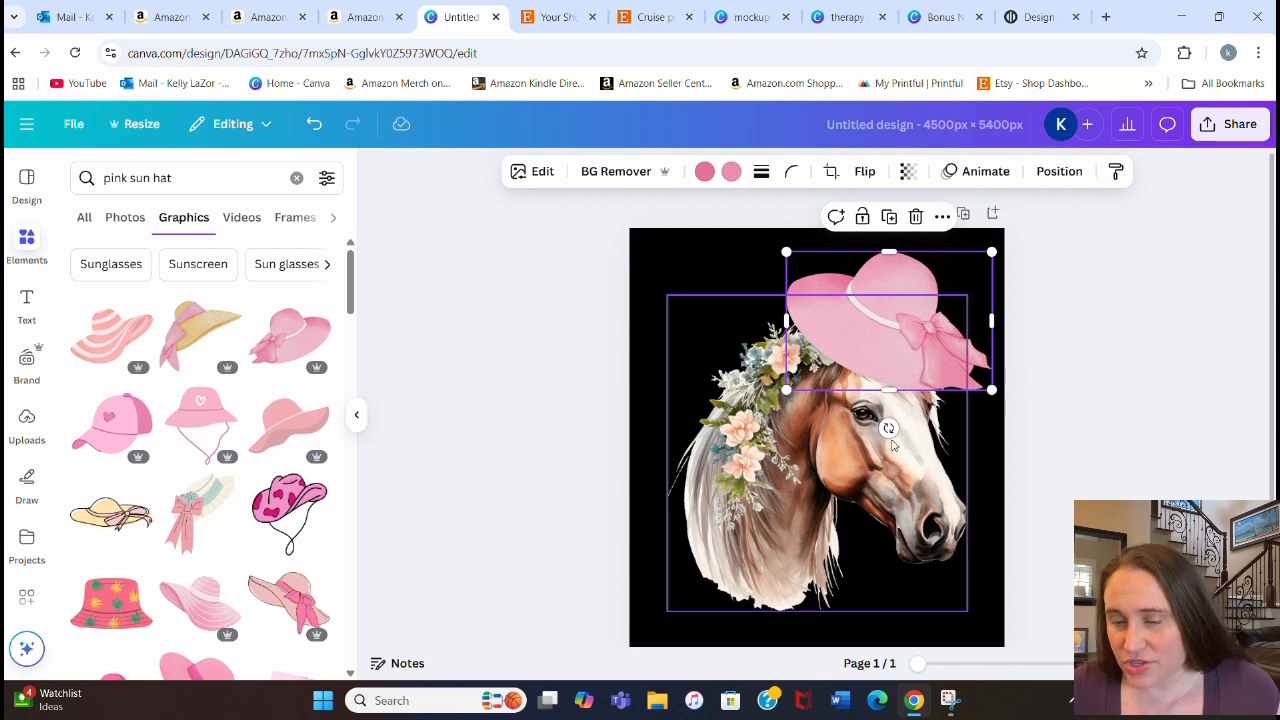
pyautogui.moveTo(888, 428); pyautogui.dragTo(897, 392)
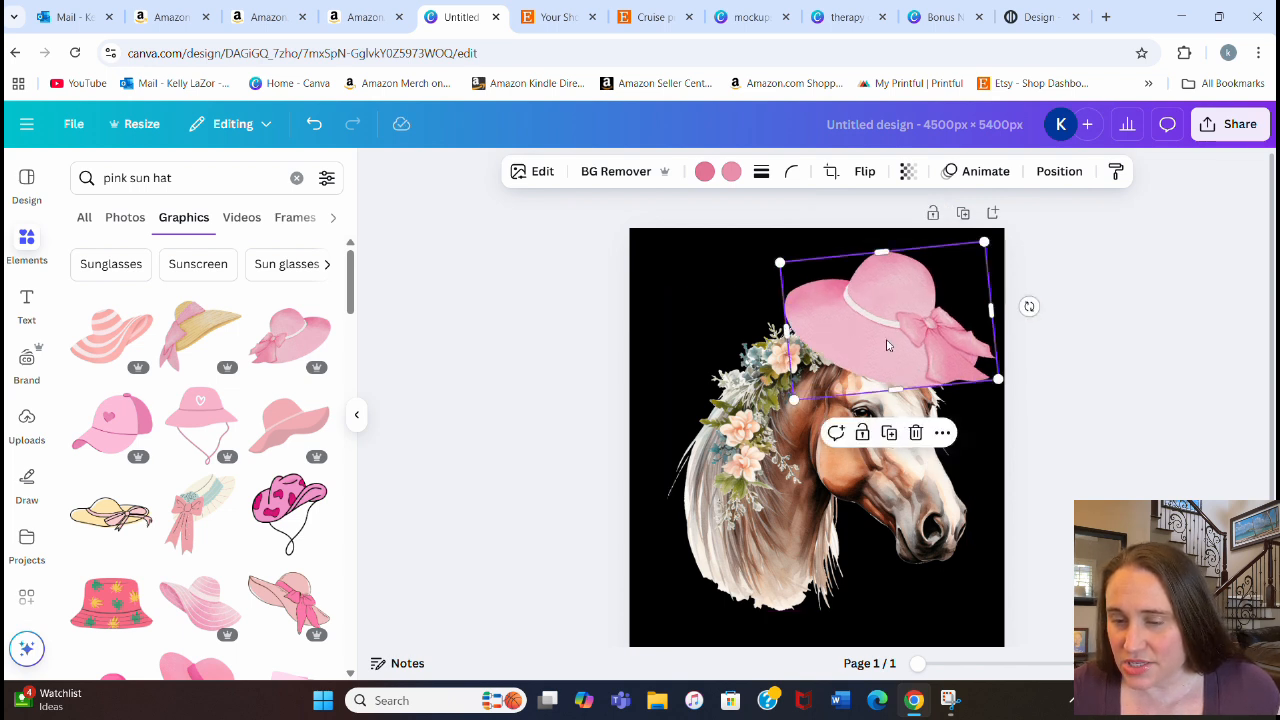
pyautogui.moveTo(886, 345); pyautogui.dragTo(887, 364)
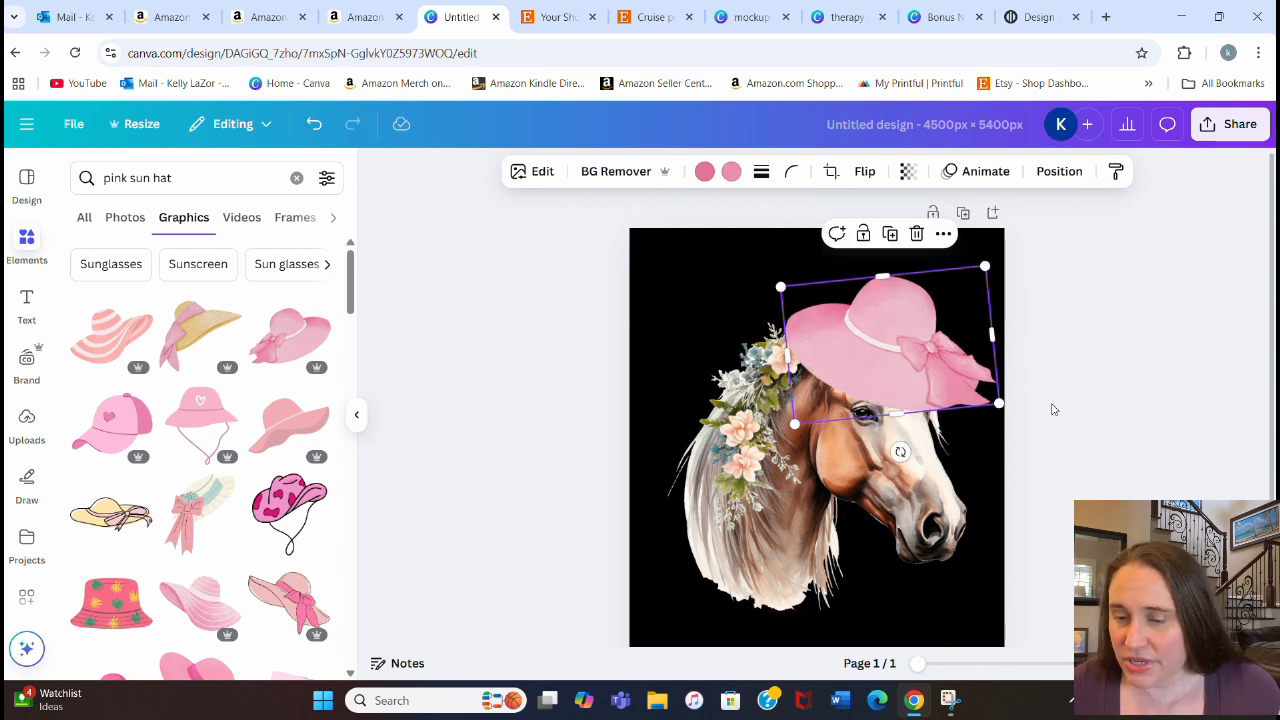
pyautogui.click(1095, 432)
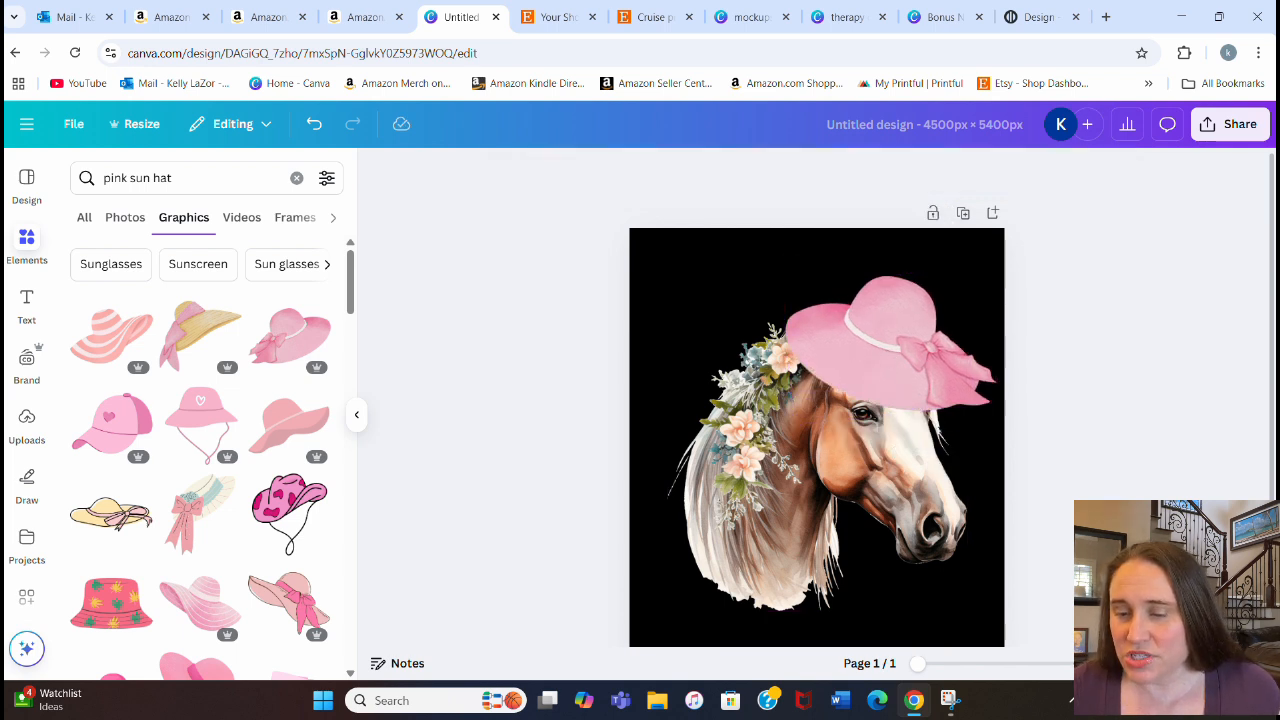
# - Set the pink hat's transparency to 72 and adjust its placement over the horse's ears and flowers
pyautogui.click(944, 355)
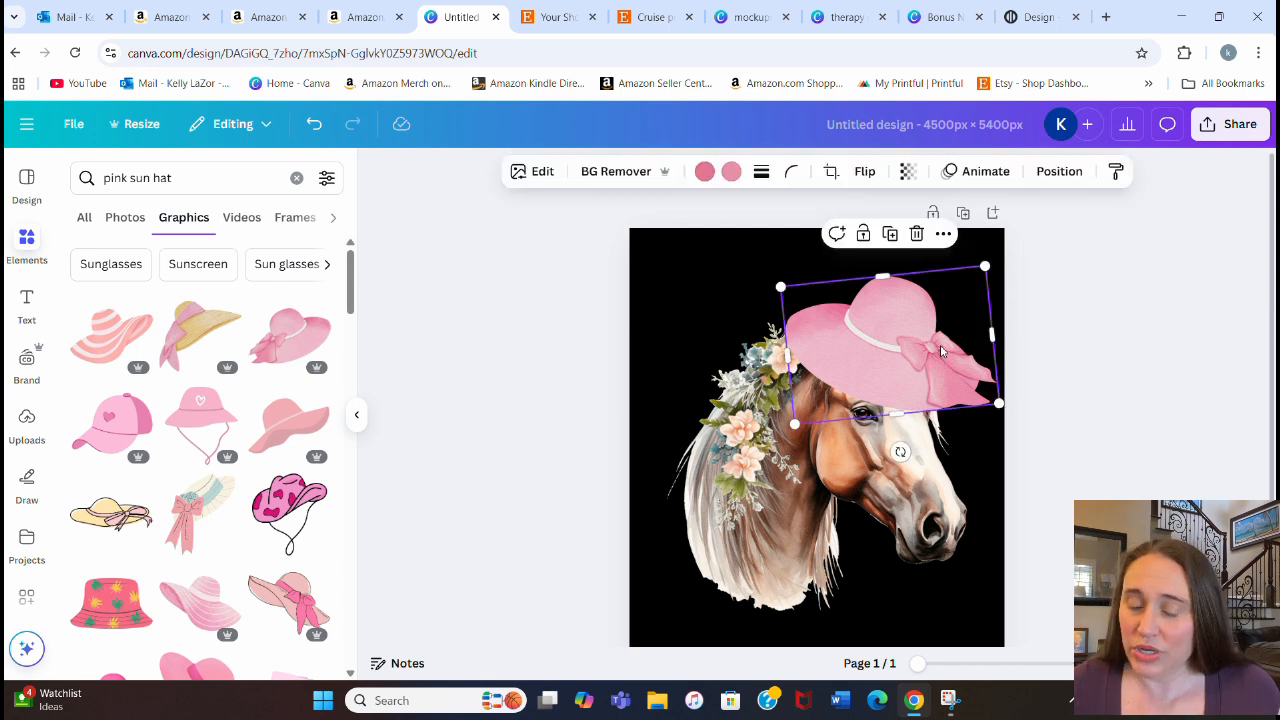
pyautogui.click(917, 174)
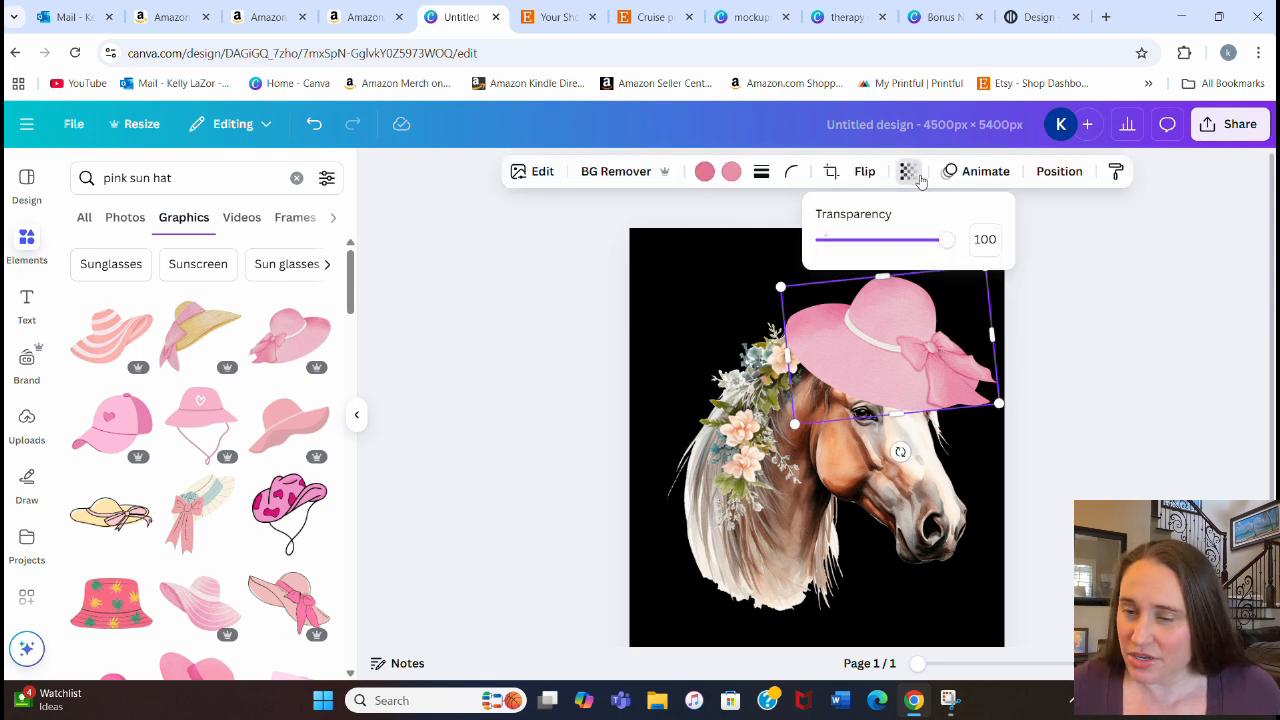
pyautogui.click(915, 241)
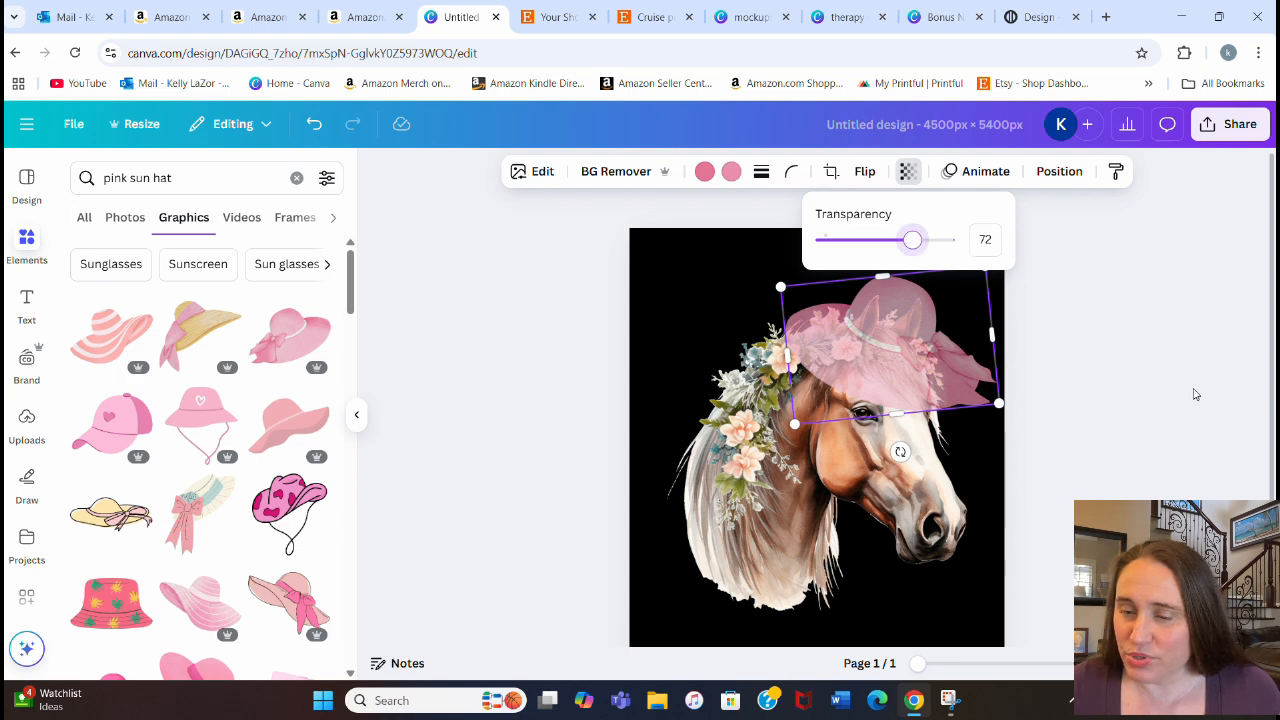
pyautogui.click(957, 373)
pyautogui.moveTo(957, 373)
pyautogui.mouseDown()
pyautogui.moveTo(925, 410)
pyautogui.moveTo(940, 420)
pyautogui.moveTo(961, 378)
pyautogui.moveTo(953, 391)
pyautogui.mouseUp()
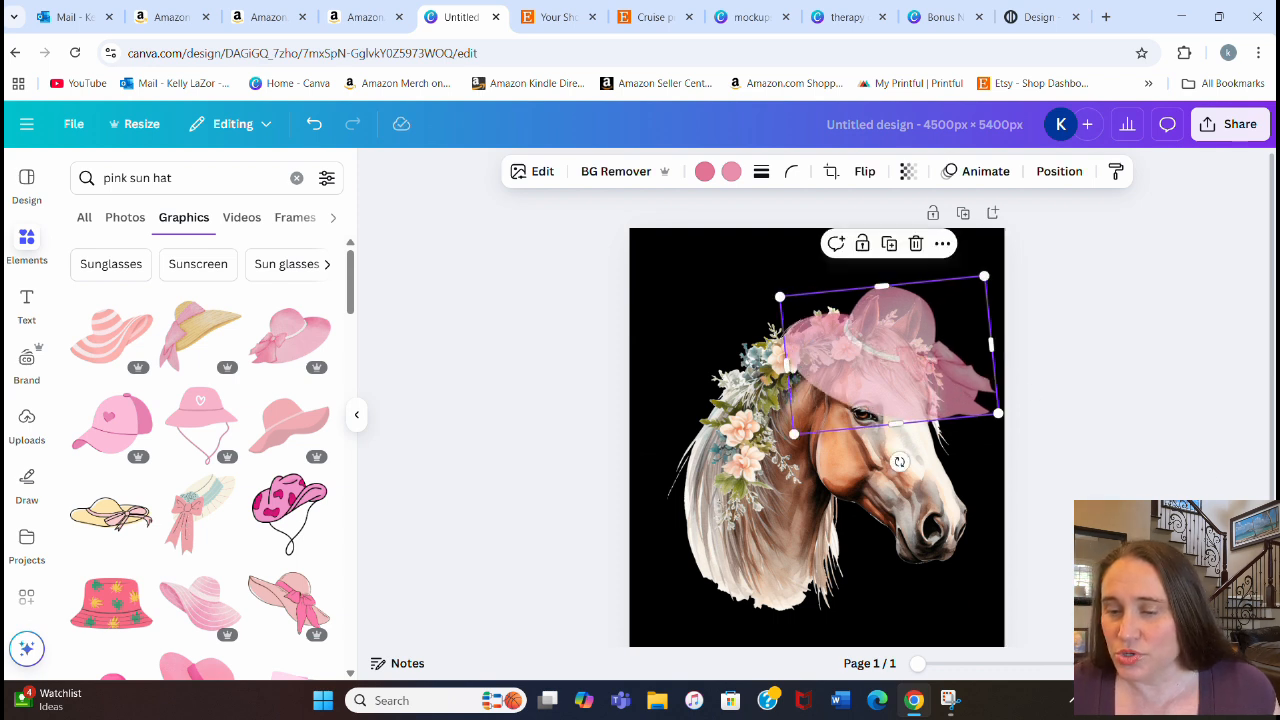
pyautogui.moveTo(932, 388); pyautogui.dragTo(900, 353)
pyautogui.moveTo(815, 344); pyautogui.dragTo(842, 362)
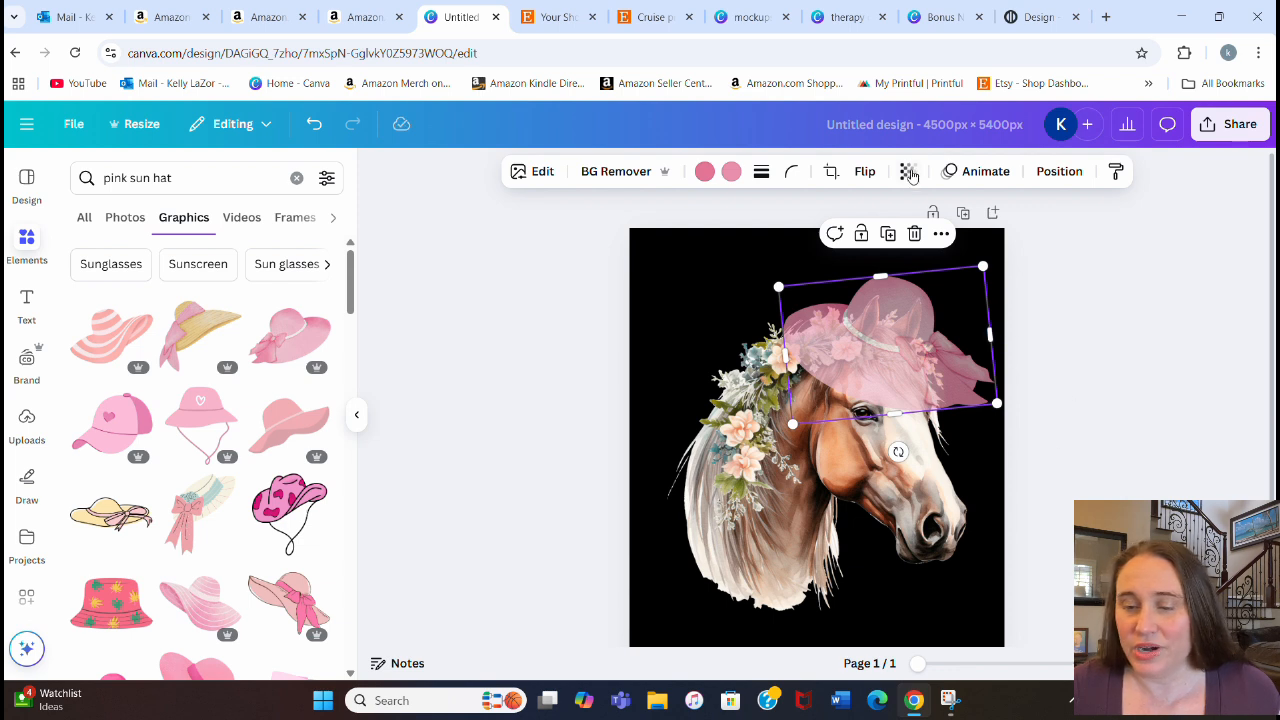
# - Set the pink hat's transparency to 100 and deselect it
pyautogui.click(908, 172)
pyautogui.moveTo(916, 240); pyautogui.dragTo(1049, 240)
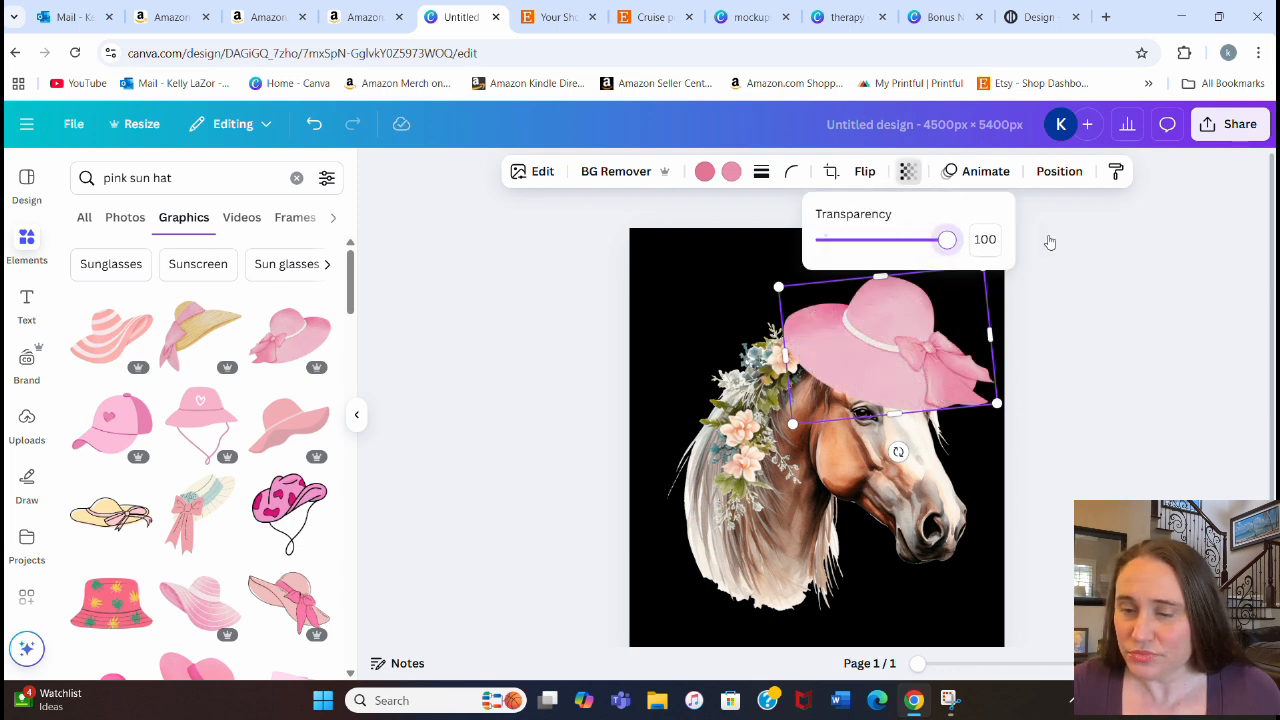
pyautogui.click(1177, 349)
pyautogui.click(1192, 398)
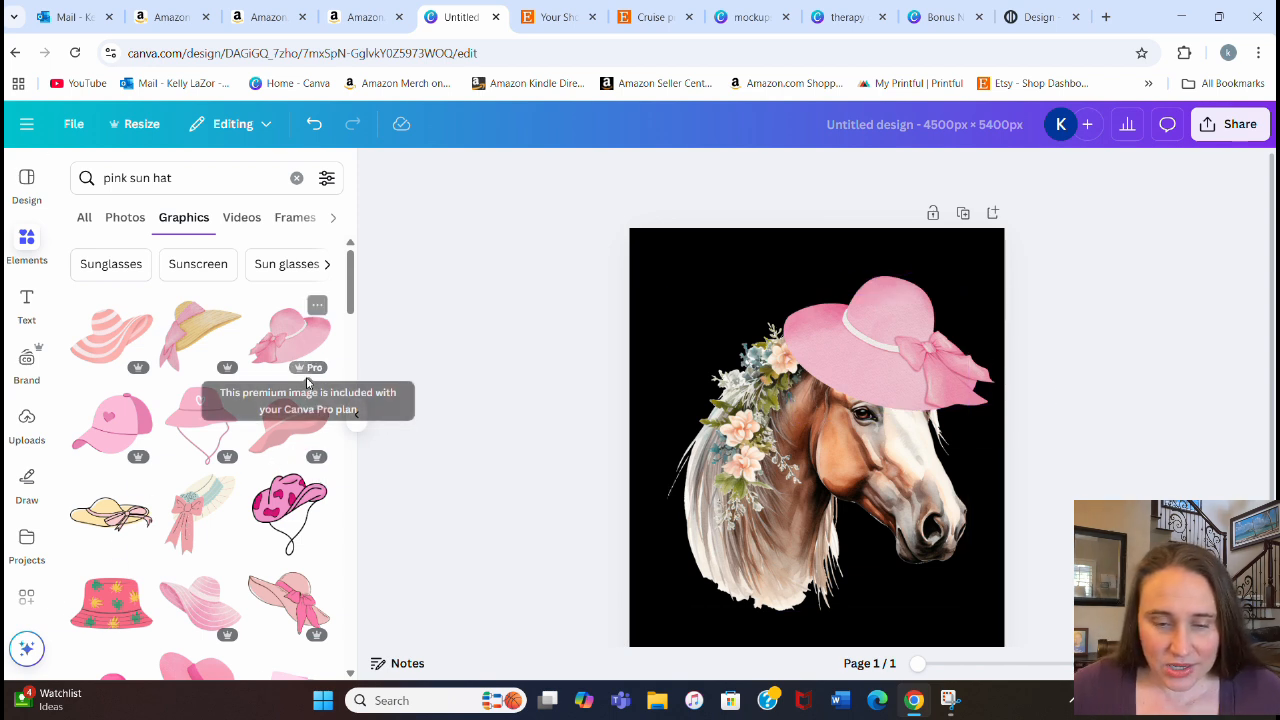
# - Try the deeper pink sun hat with the dark pink band, rotated counter-clockwise and shrunk to about half size over the horse's existing hat
pyautogui.scroll(-3, 316, 390)
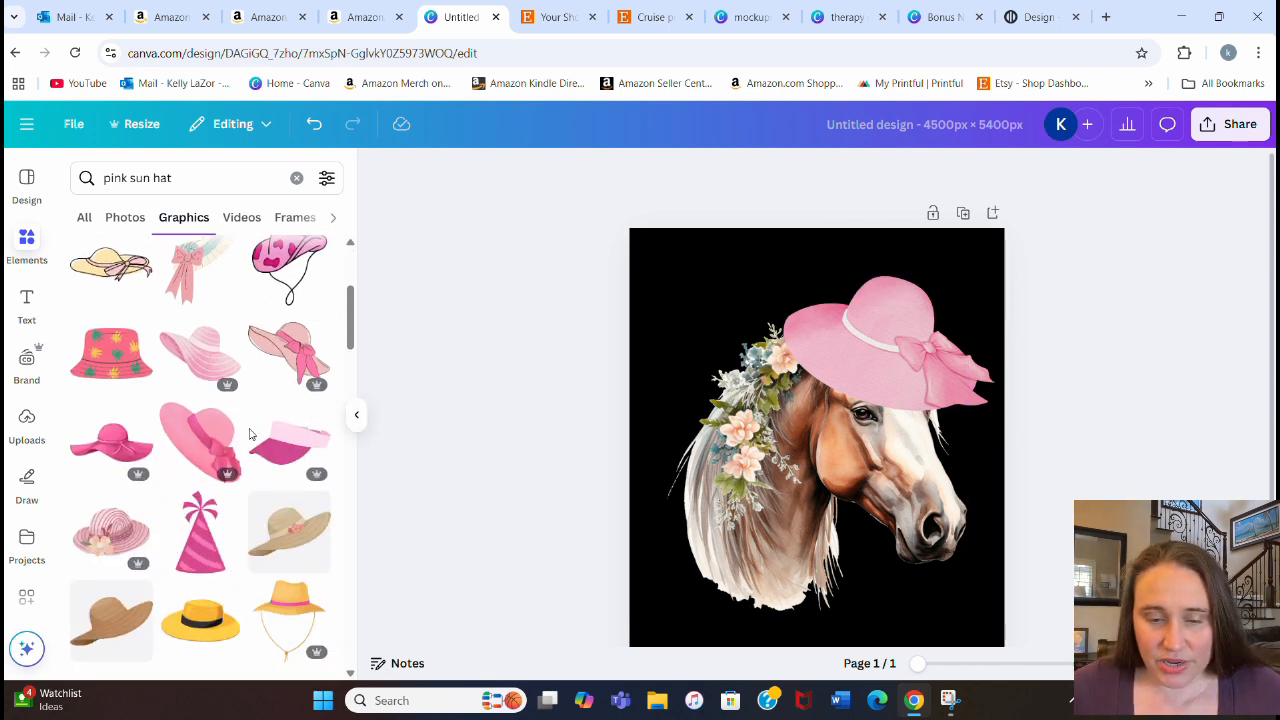
pyautogui.click(201, 478)
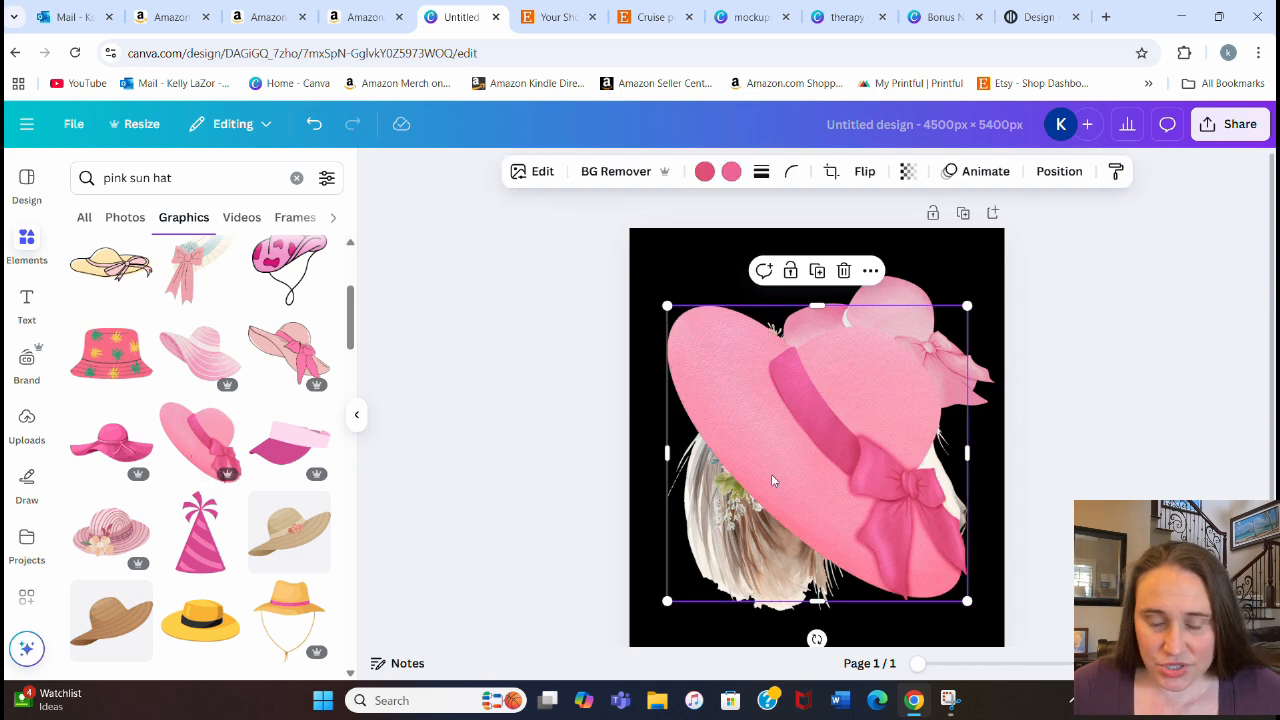
pyautogui.moveTo(772, 481); pyautogui.dragTo(772, 584)
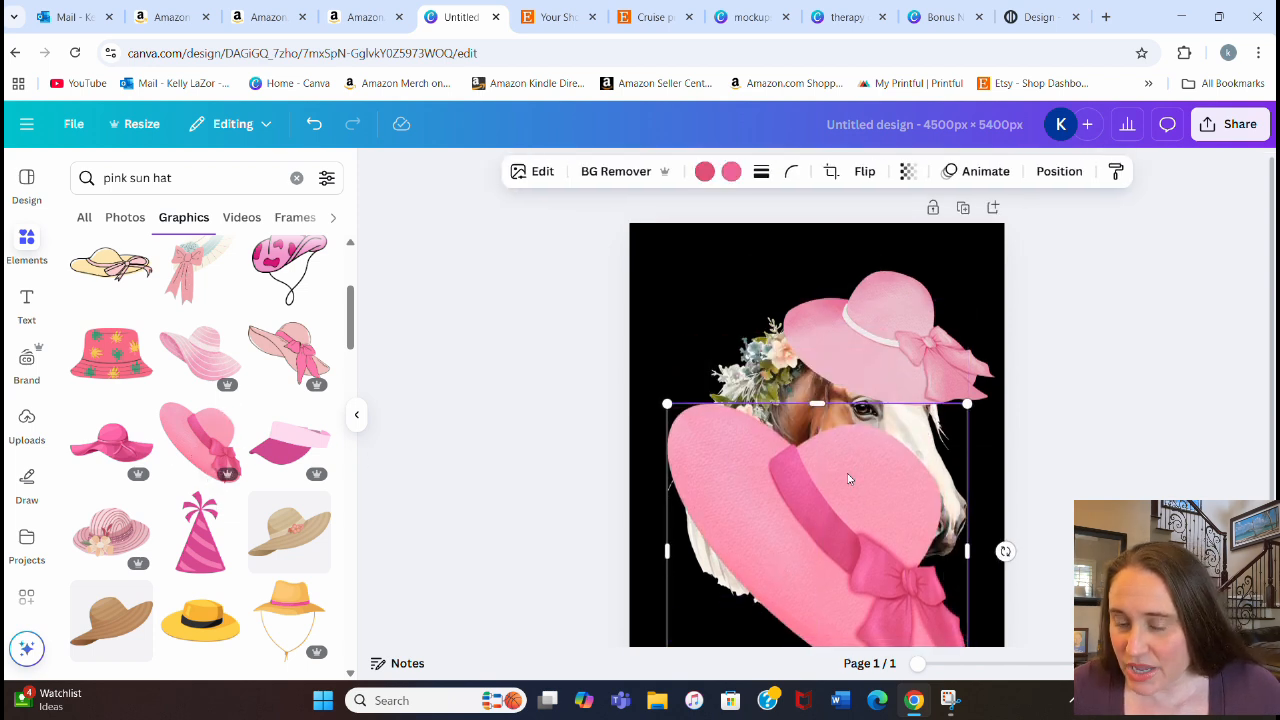
pyautogui.scroll(-2, 856, 503)
pyautogui.moveTo(856, 503); pyautogui.dragTo(886, 401)
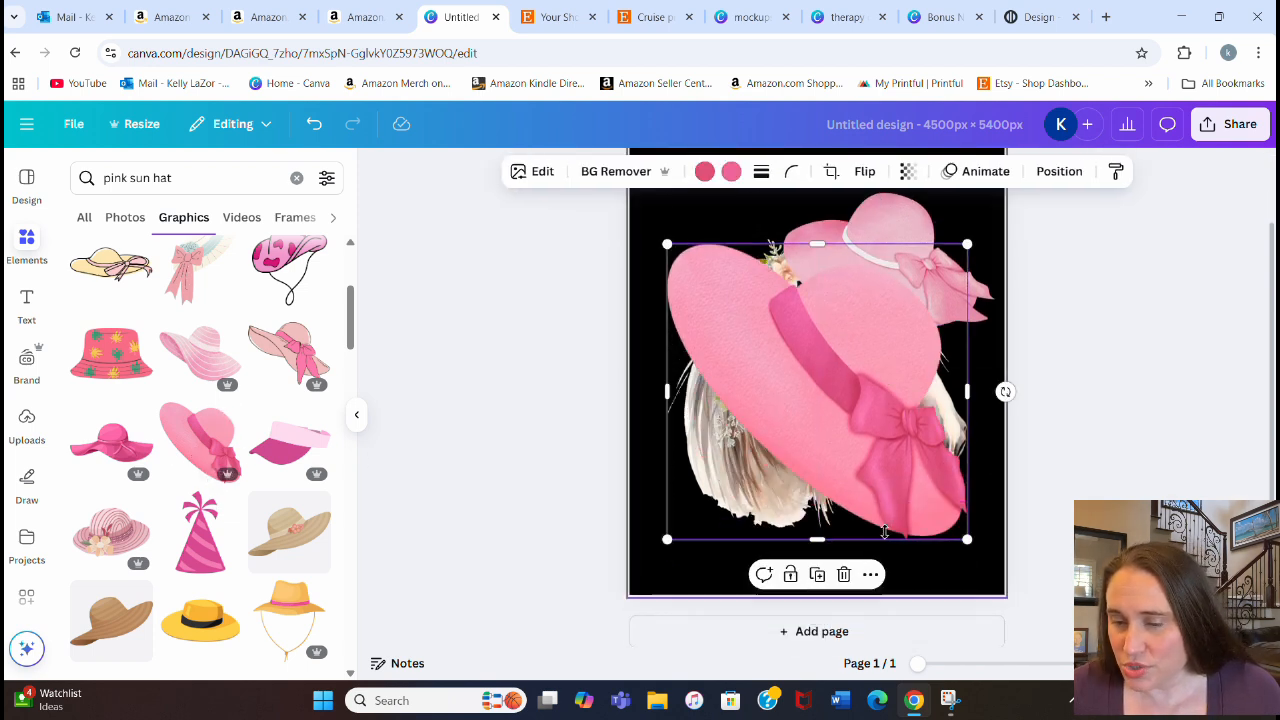
pyautogui.moveTo(1004, 392); pyautogui.dragTo(1023, 320)
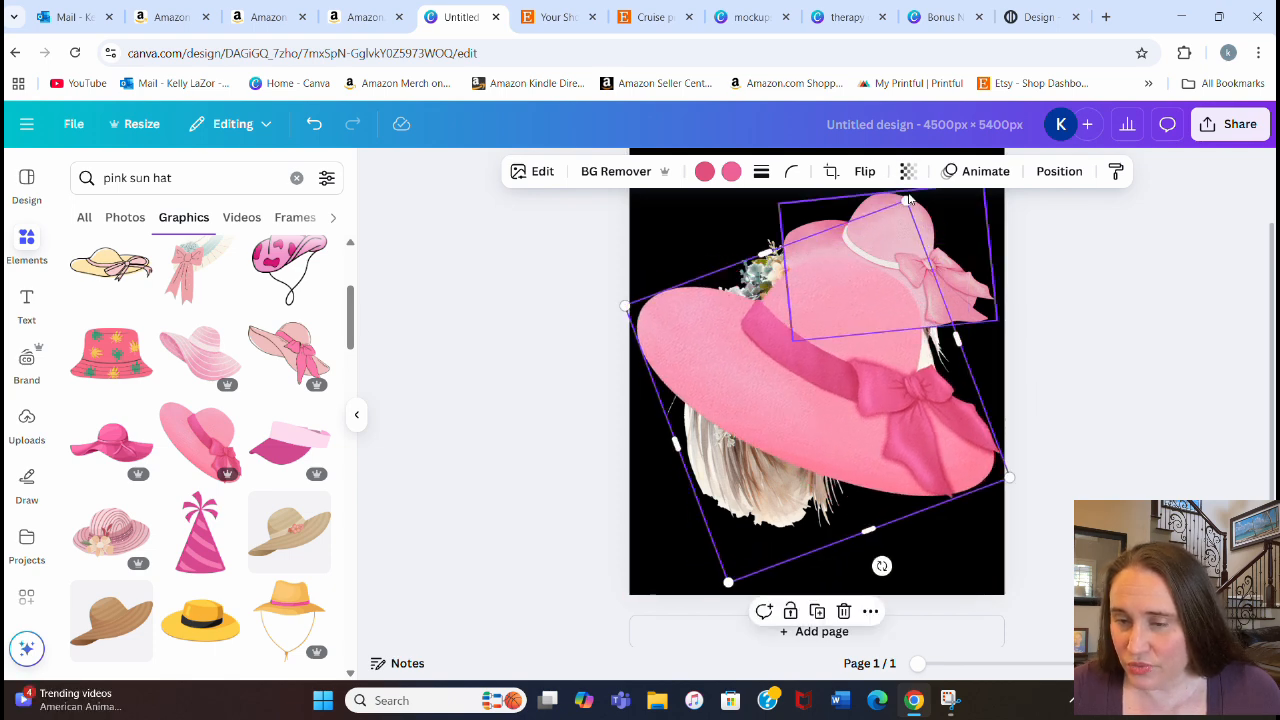
pyautogui.moveTo(906, 200); pyautogui.dragTo(851, 277)
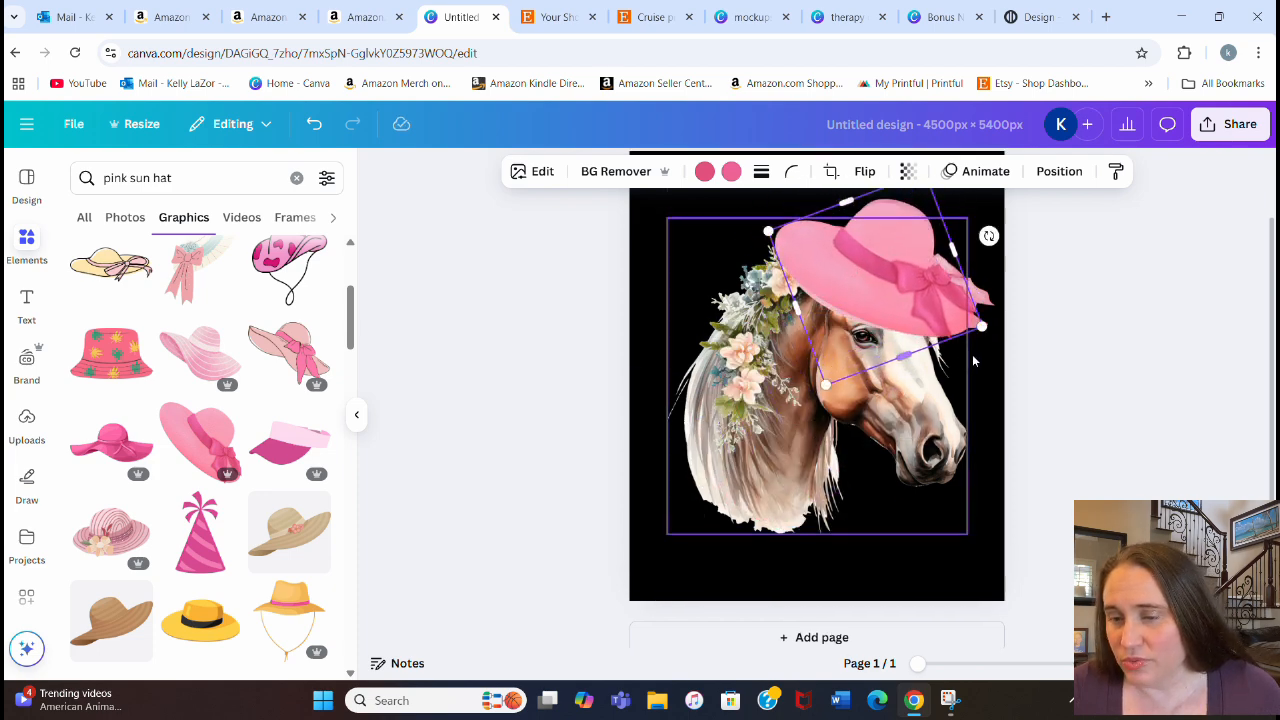
pyautogui.scroll(1, 1105, 493)
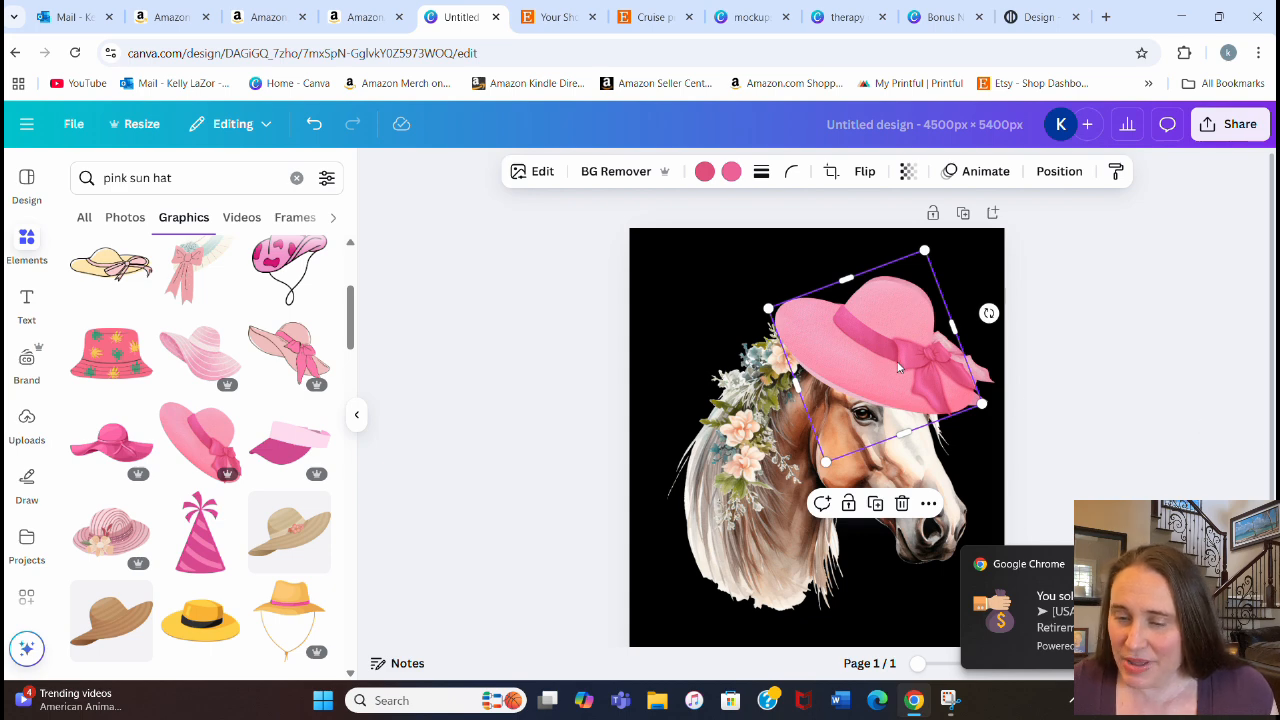
pyautogui.hotkey('ctrl', 'z')
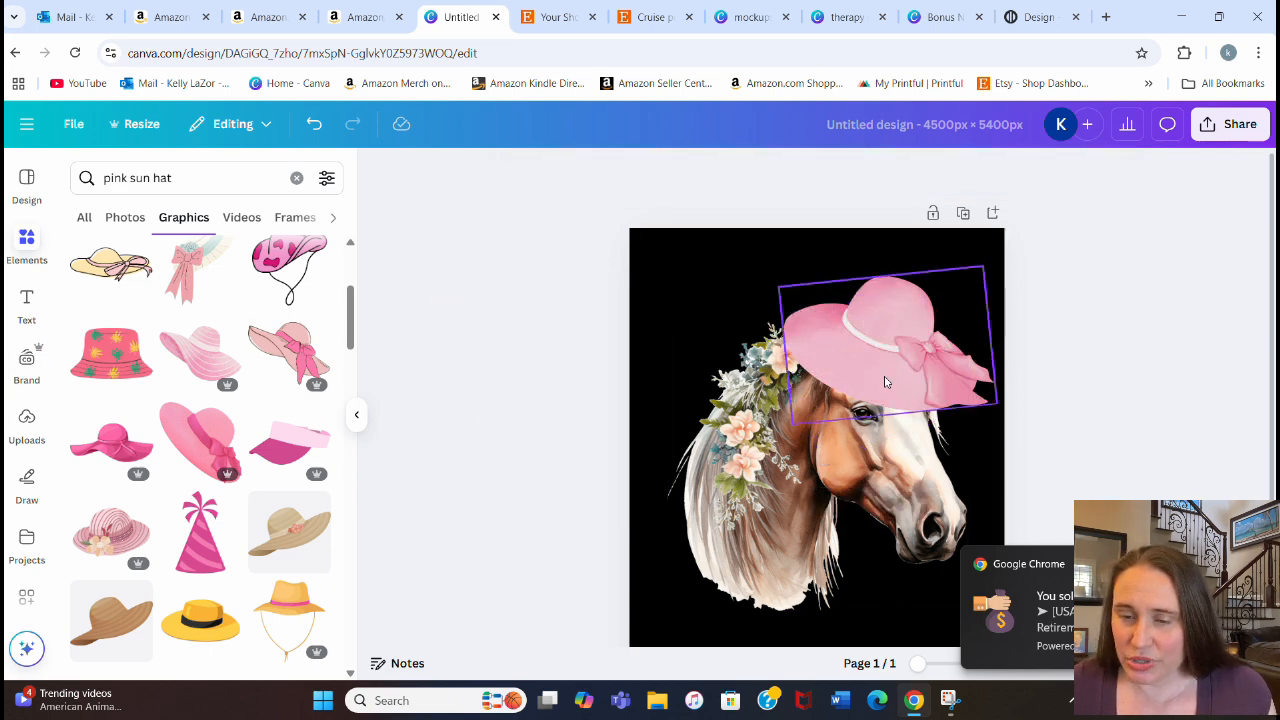
pyautogui.scroll(-3, 231, 489)
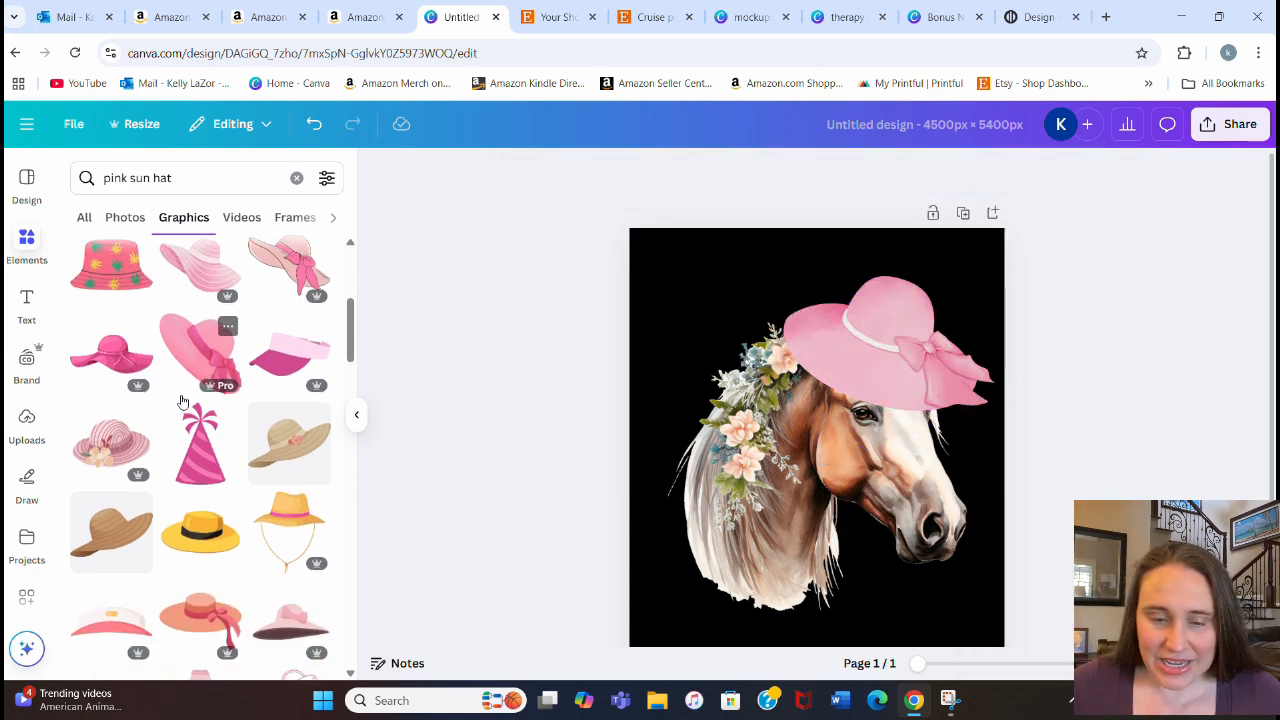
pyautogui.scroll(-4, 231, 489)
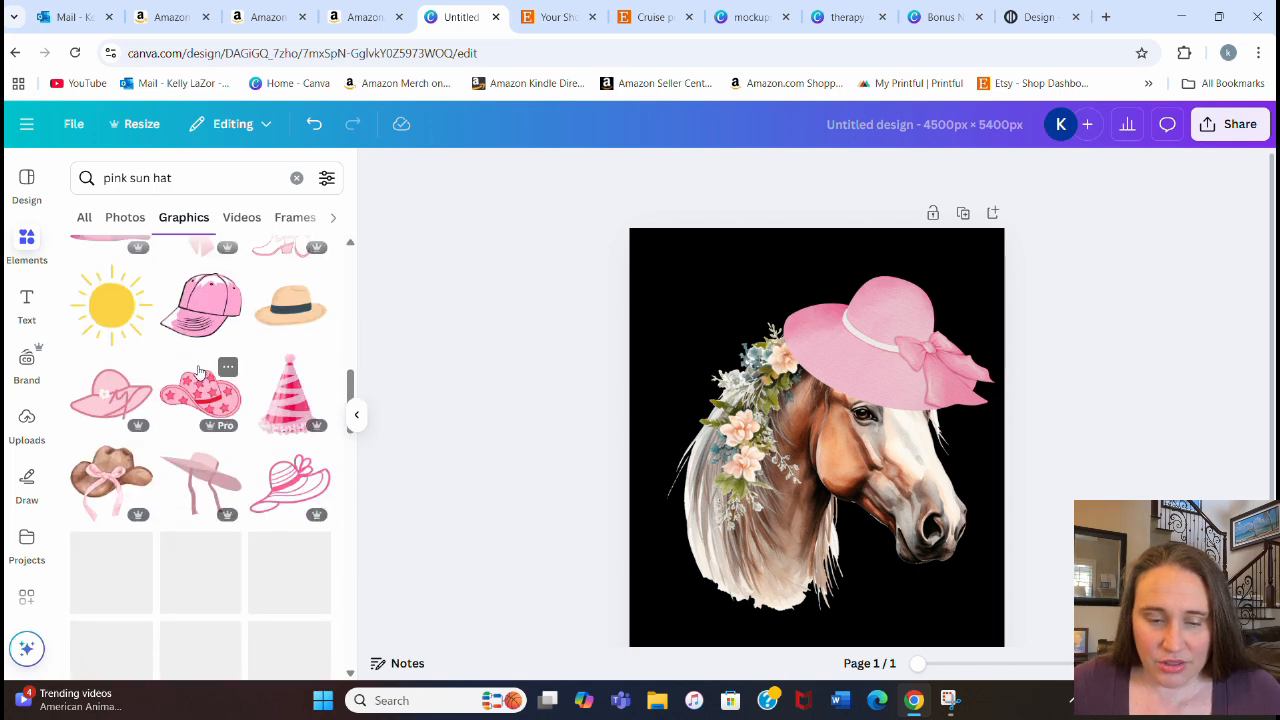
pyautogui.scroll(-5, 208, 376)
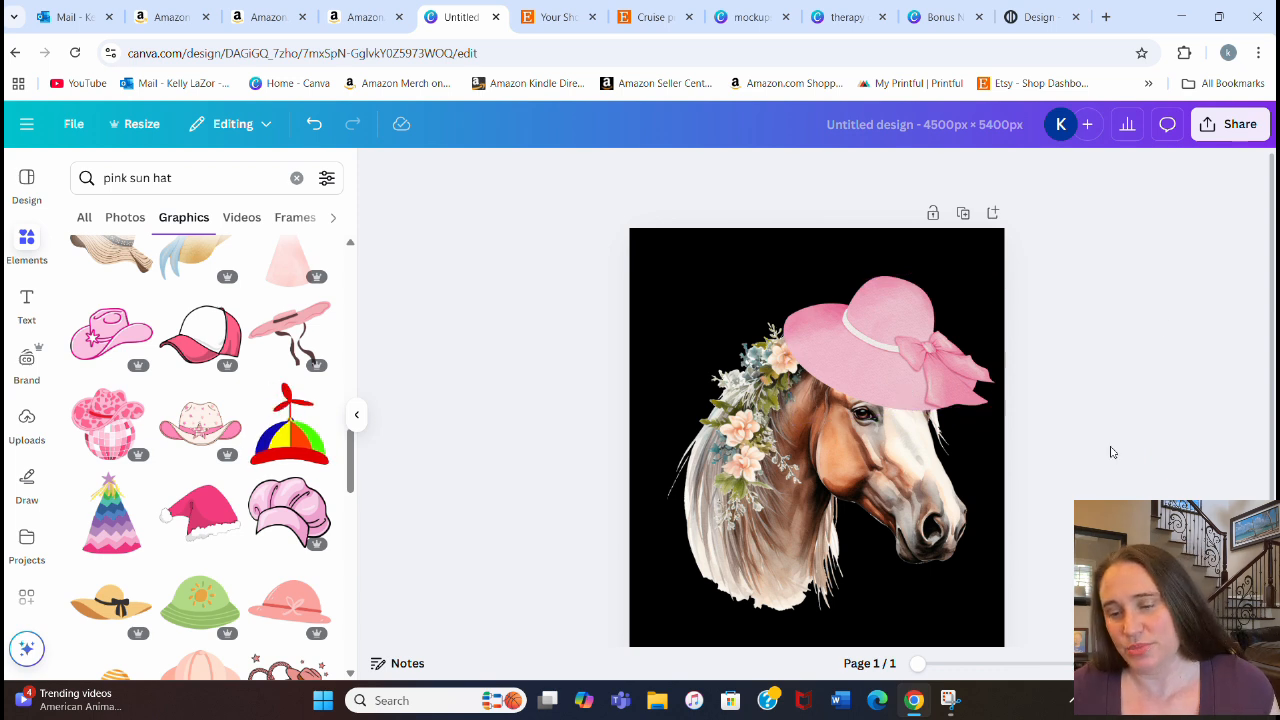
# - Search the graphics for "watercolor flowers"
pyautogui.click(160, 178)
pyautogui.moveTo(172, 178); pyautogui.dragTo(62, 184)
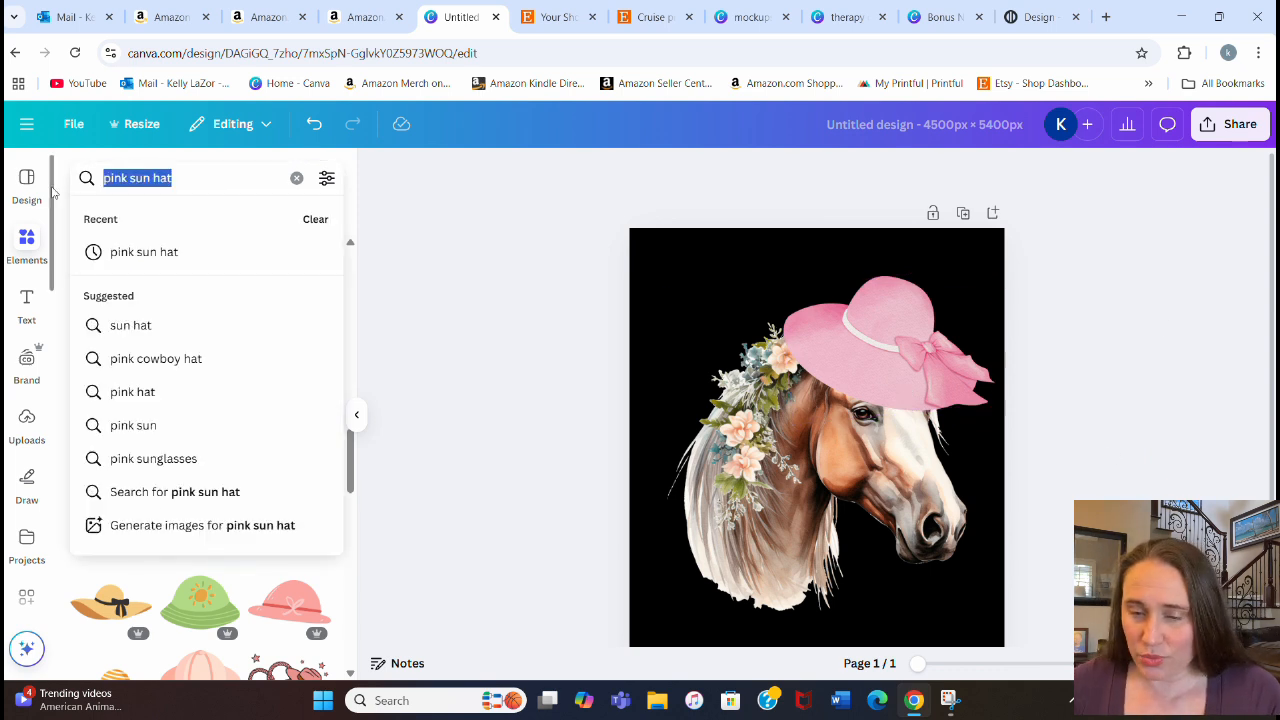
pyautogui.write('waterco')
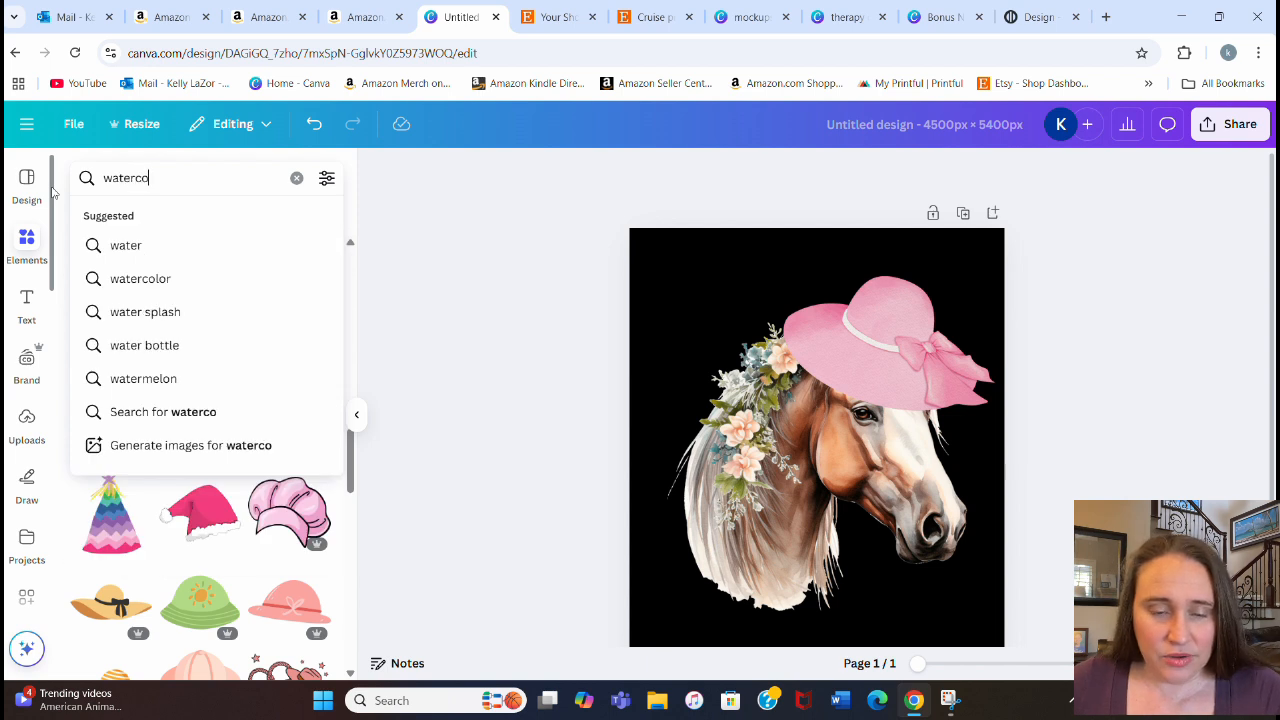
pyautogui.write('lor flow')
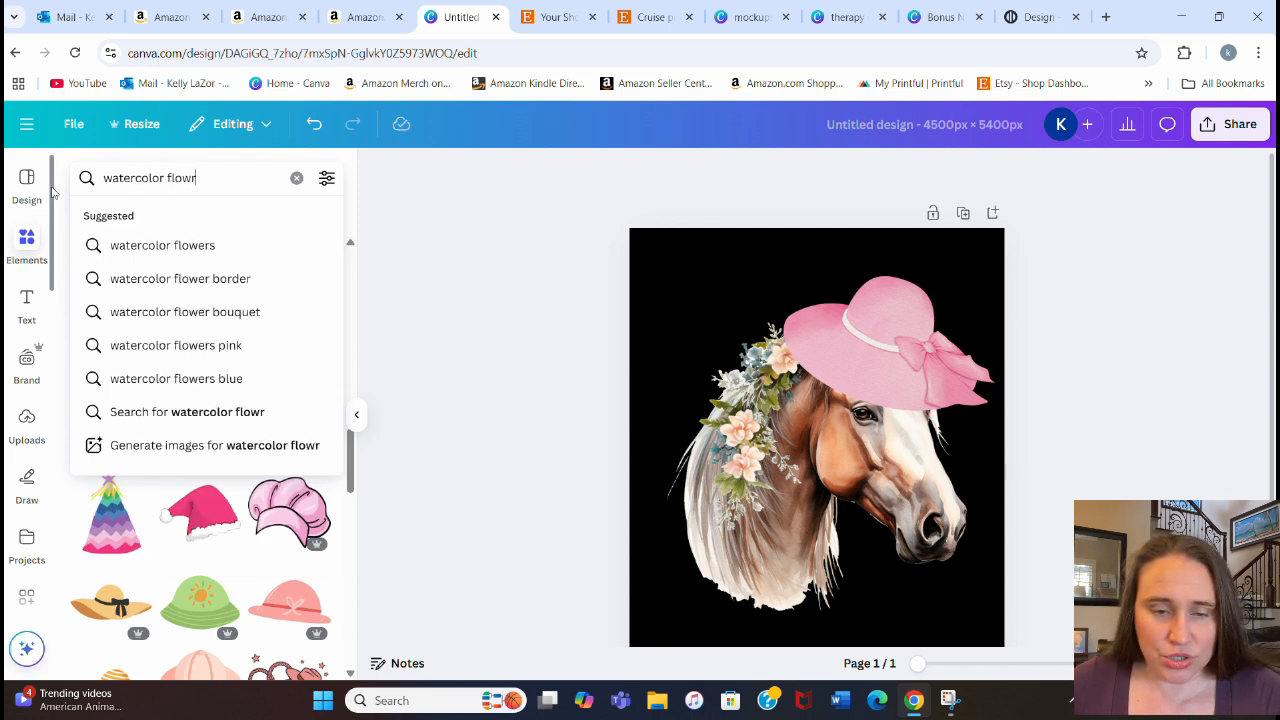
pyautogui.write('er')
pyautogui.click(162, 245)
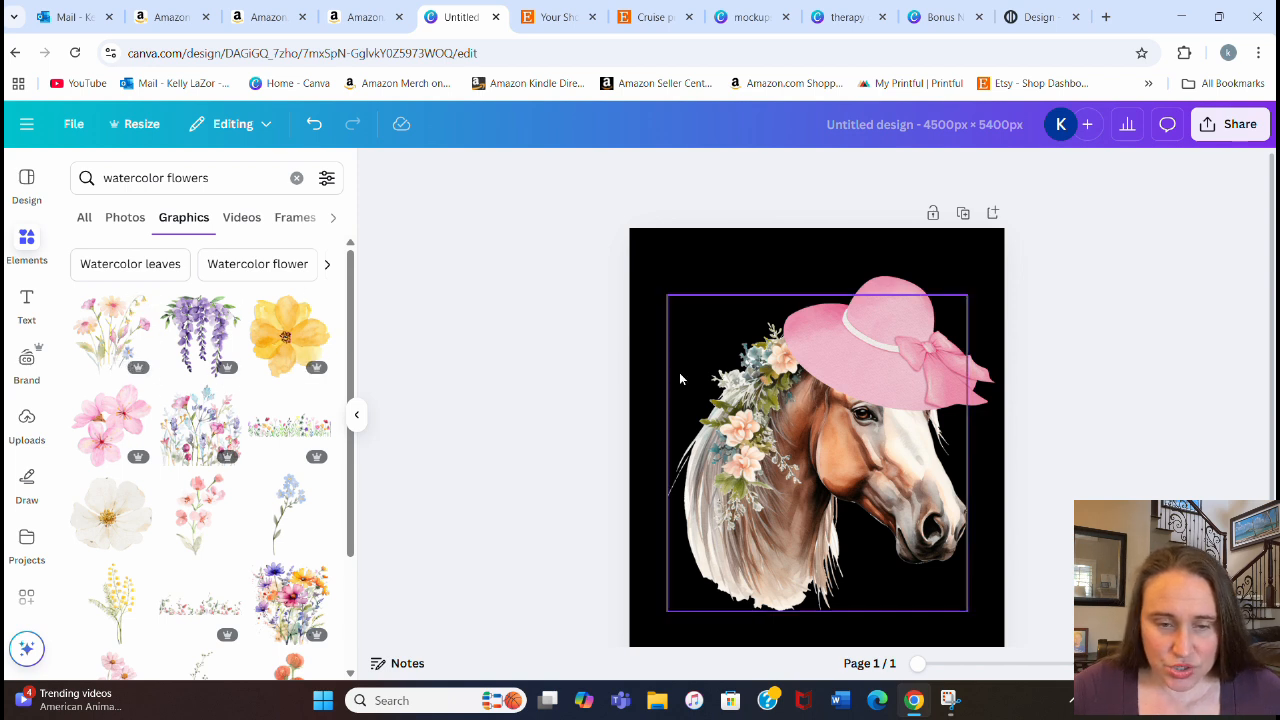
# - Add the pastel wildflower bouquet, shrink it to about 40 percent of its size and place it below the horse's neck
pyautogui.scroll(-1, 1020, 356)
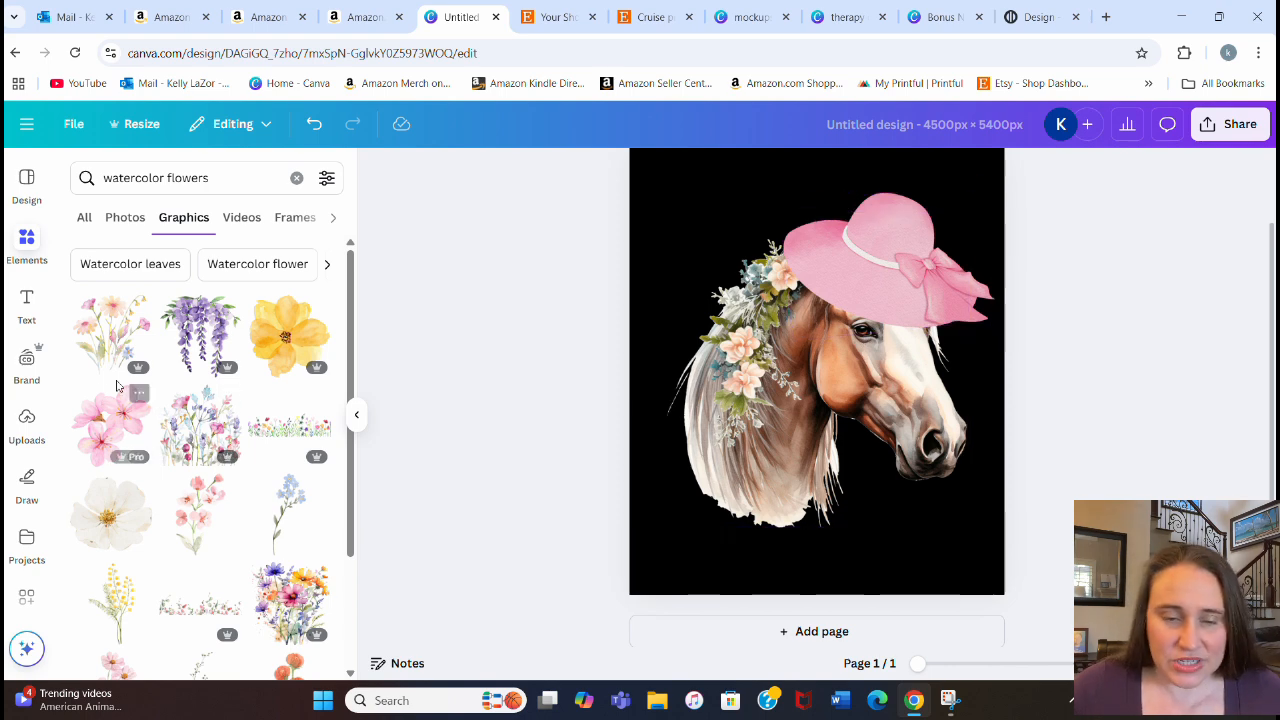
pyautogui.click(110, 330)
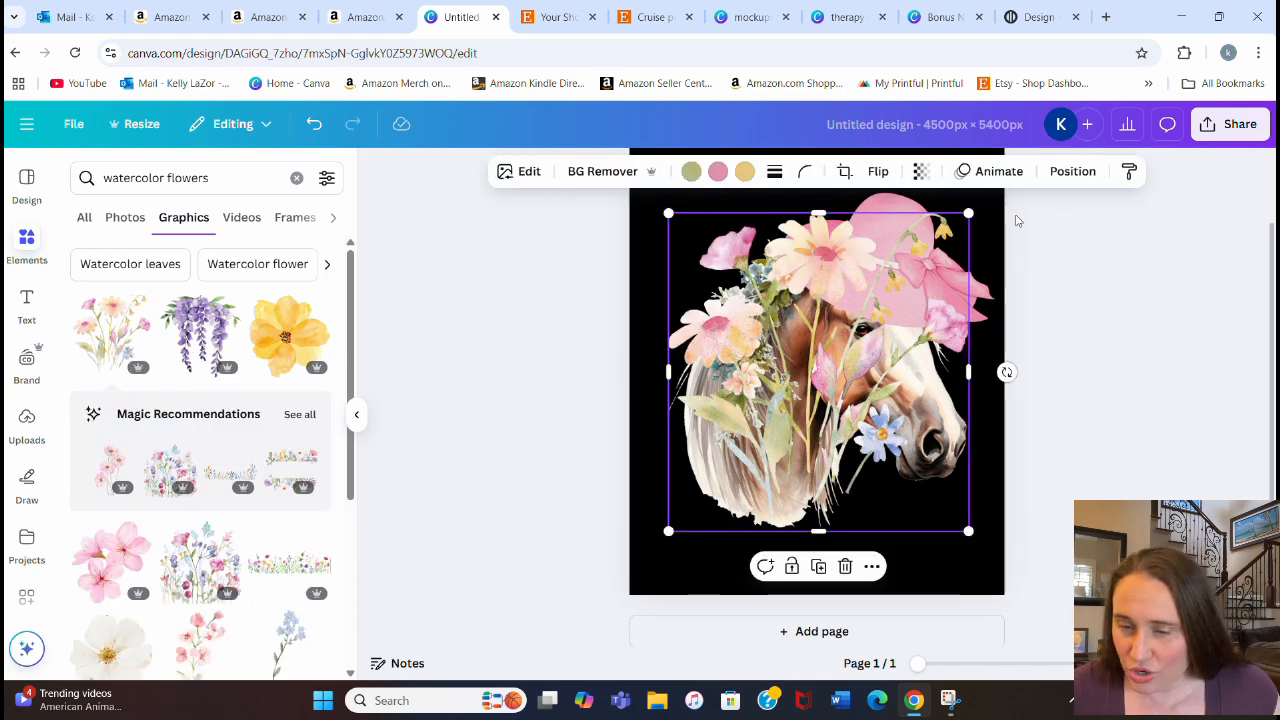
pyautogui.moveTo(968, 213); pyautogui.dragTo(796, 397)
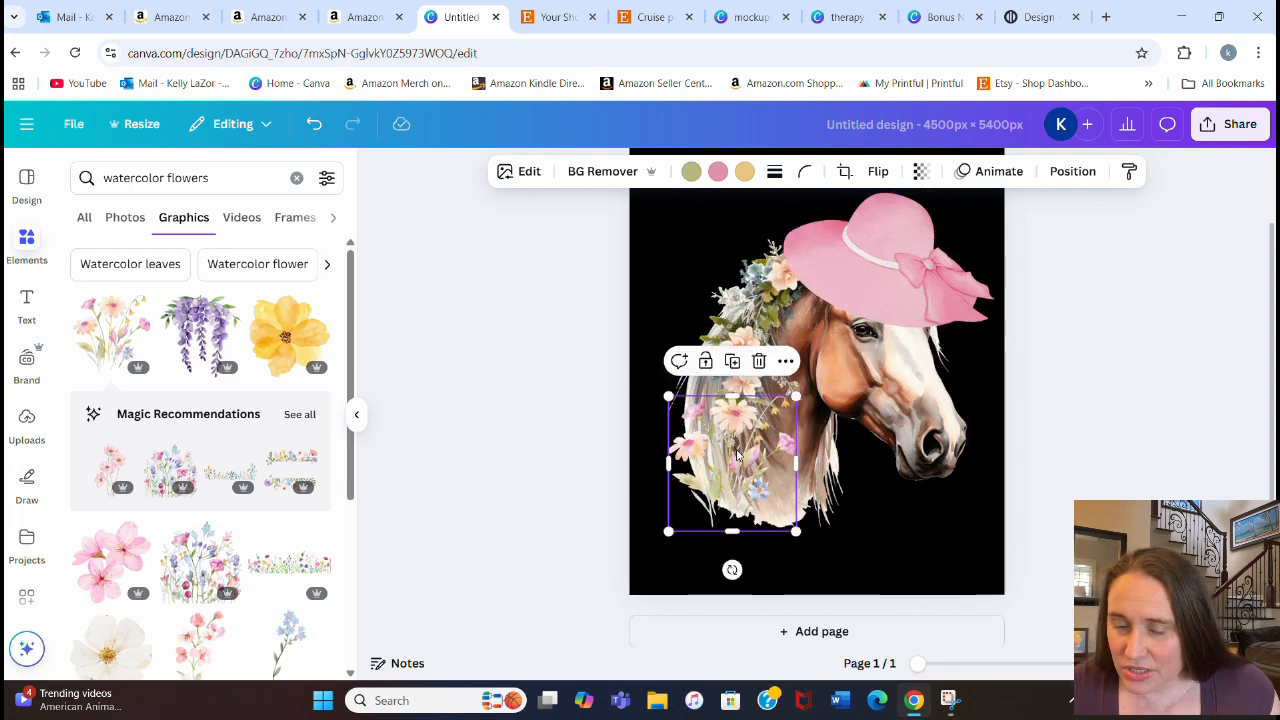
pyautogui.moveTo(737, 455); pyautogui.dragTo(818, 508)
pyautogui.click(1163, 424)
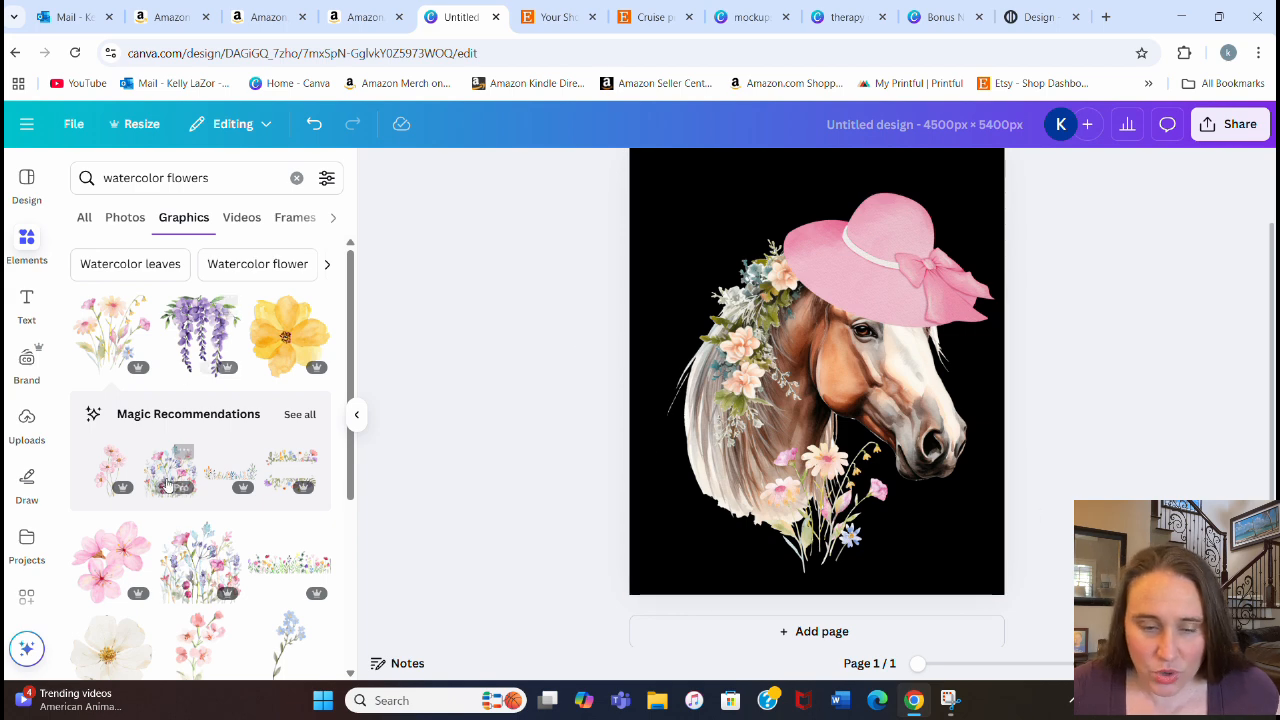
# - Add the green watercolor leaf branch and place it at the base of the mane, just left of the wildflower bouquet
pyautogui.scroll(-3, 180, 440)
pyautogui.scroll(-4, 228, 478)
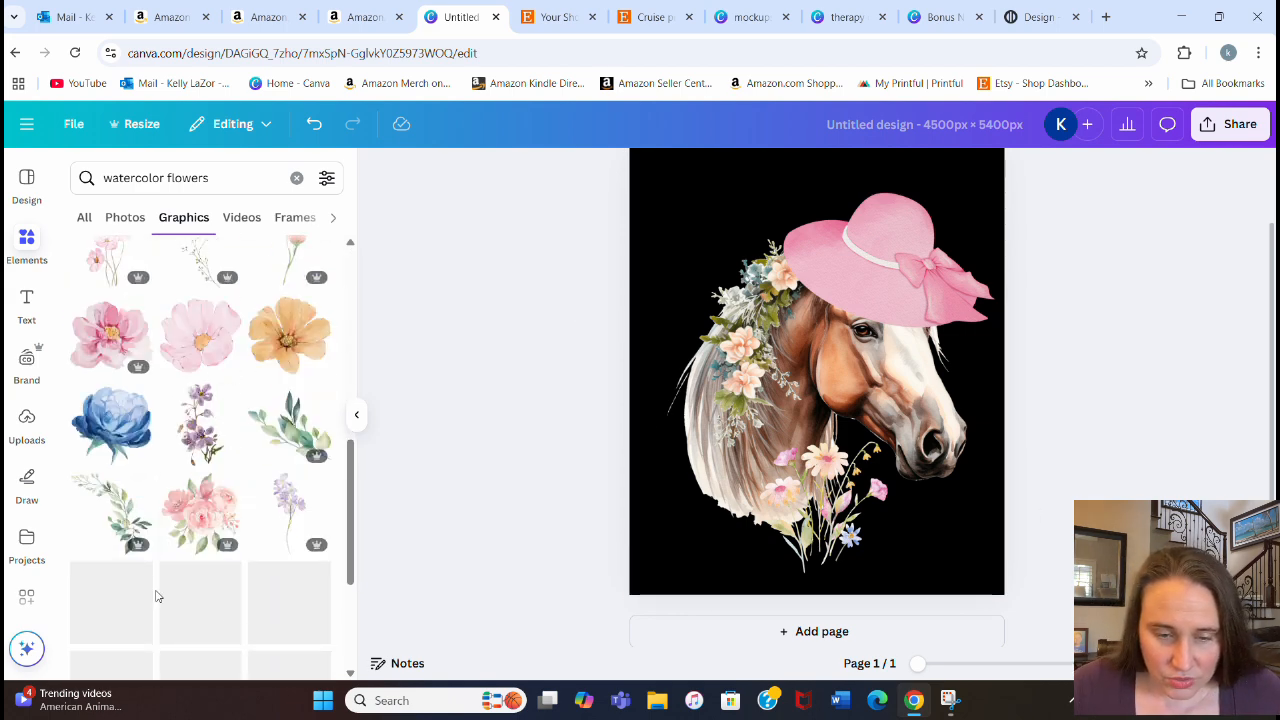
pyautogui.click(302, 440)
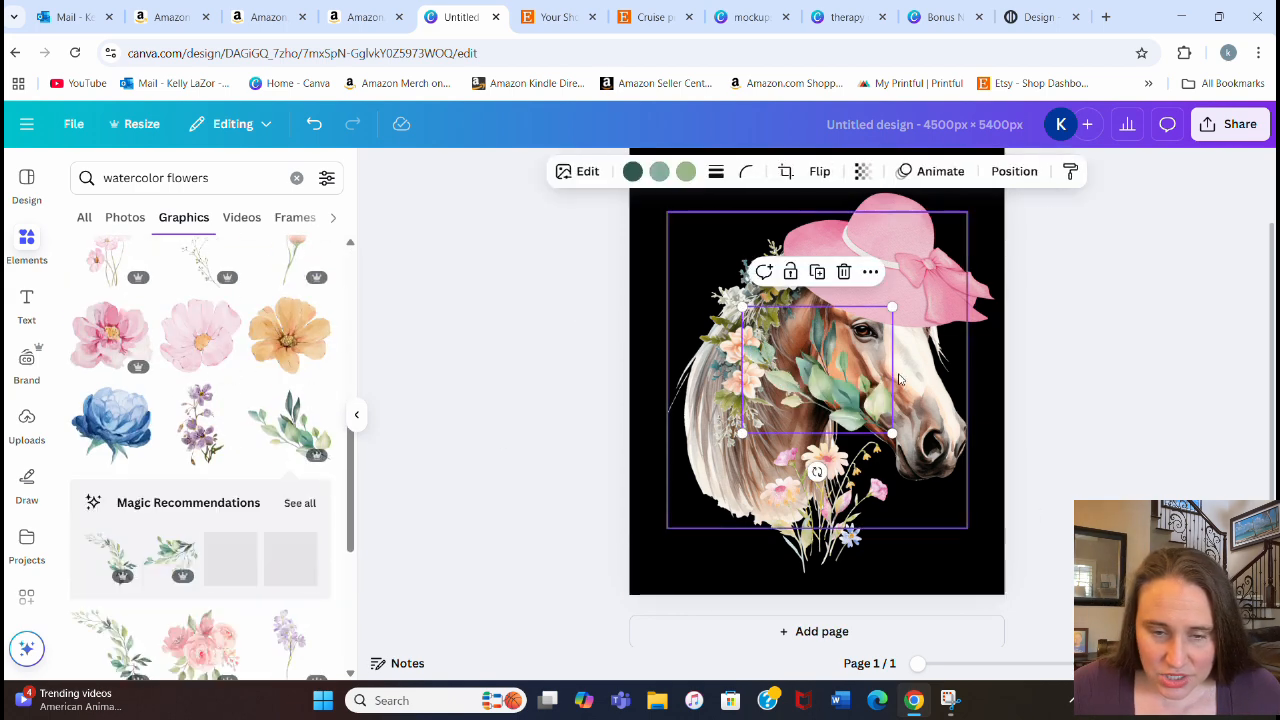
pyautogui.moveTo(841, 397); pyautogui.dragTo(755, 510)
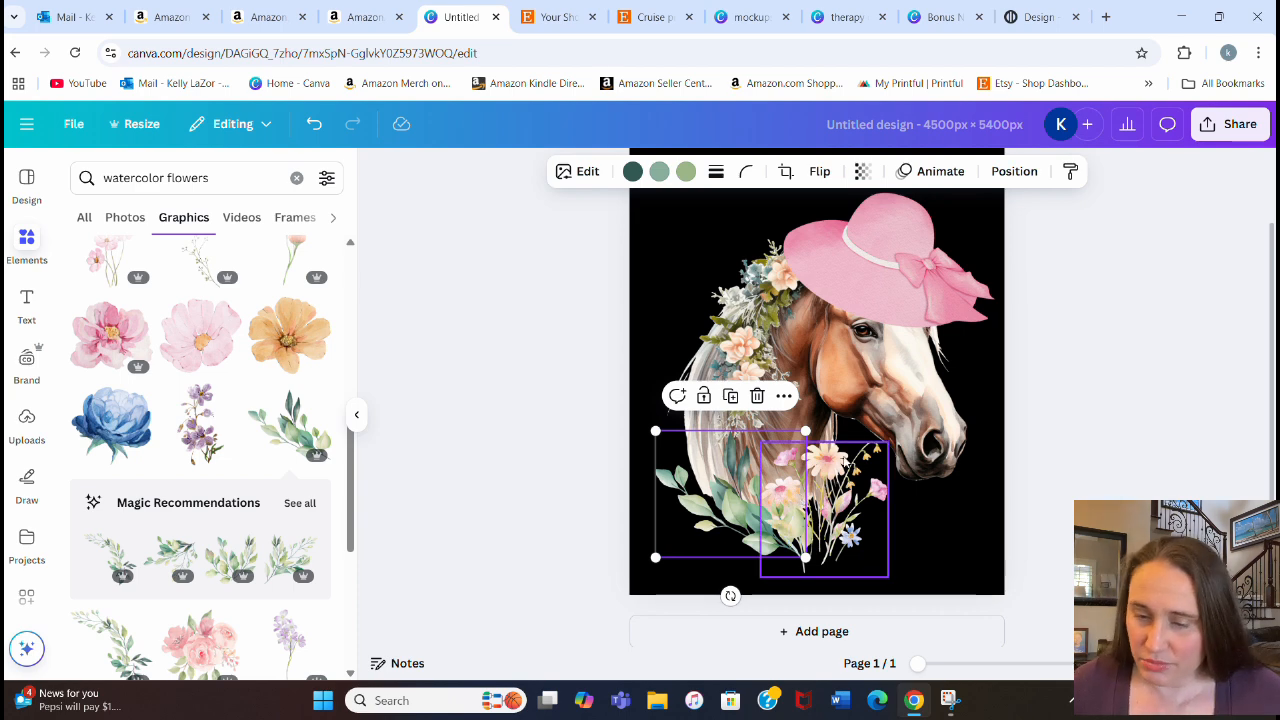
pyautogui.click(1031, 366)
# - Browse the watercolor flower graphics for another bloom to fill out the arrangement below the horse's neck
pyautogui.scroll(-5, 249, 397)
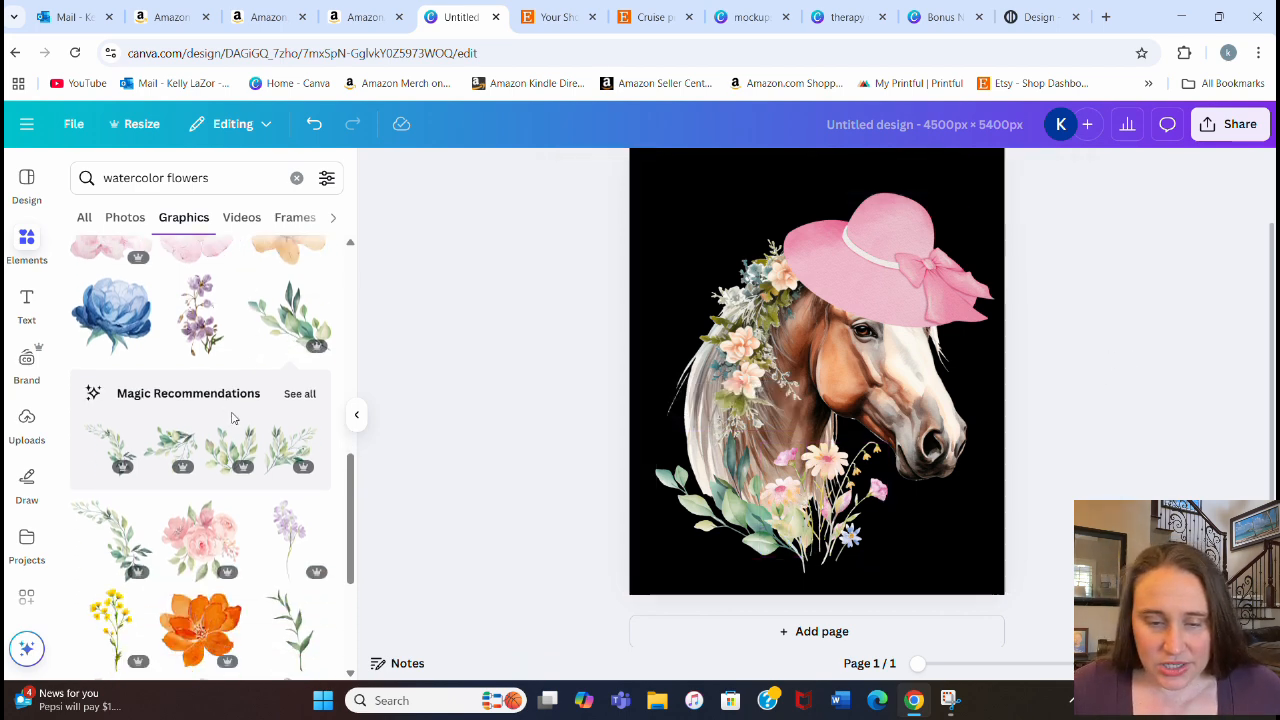
pyautogui.scroll(-4, 265, 310)
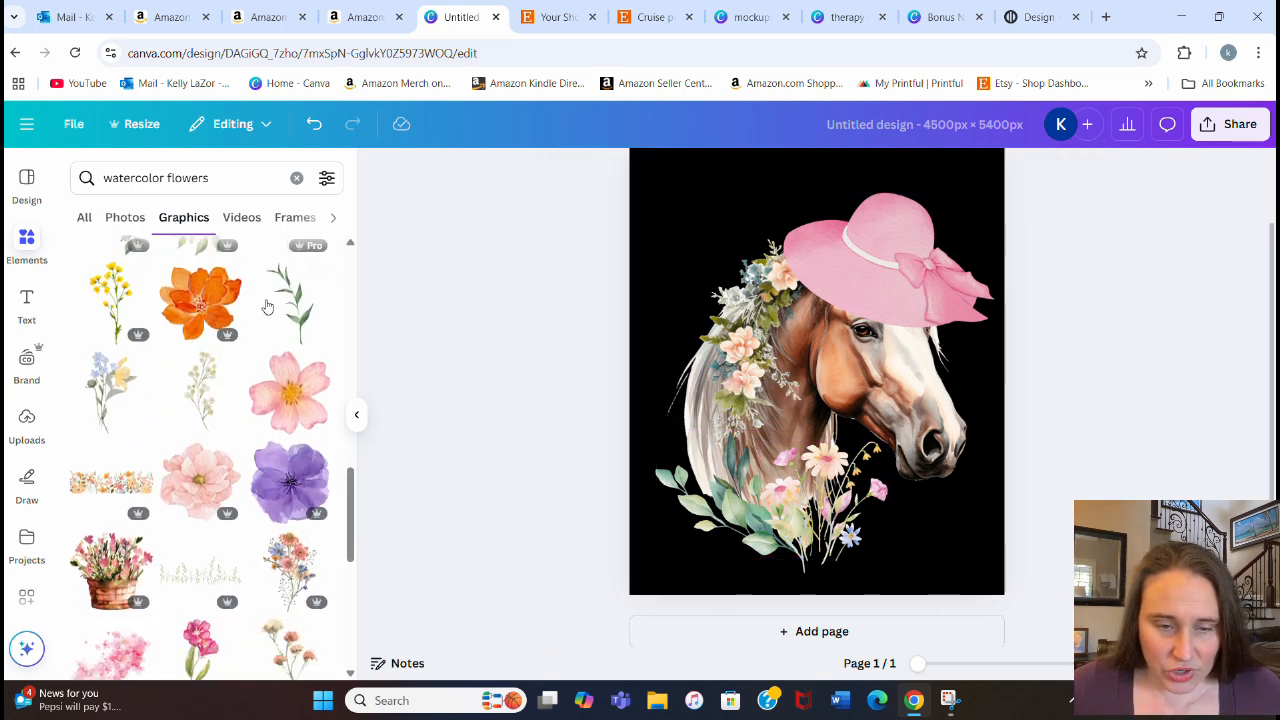
pyautogui.scroll(-3, 250, 355)
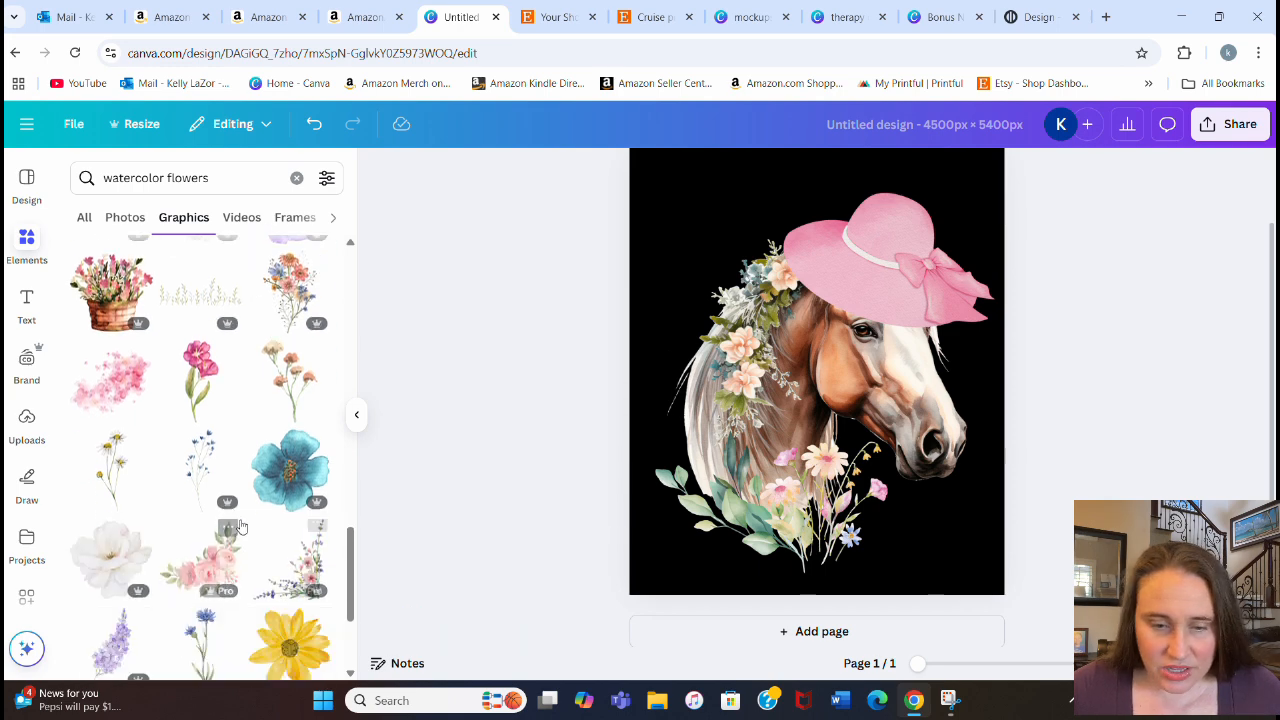
pyautogui.scroll(-6, 238, 434)
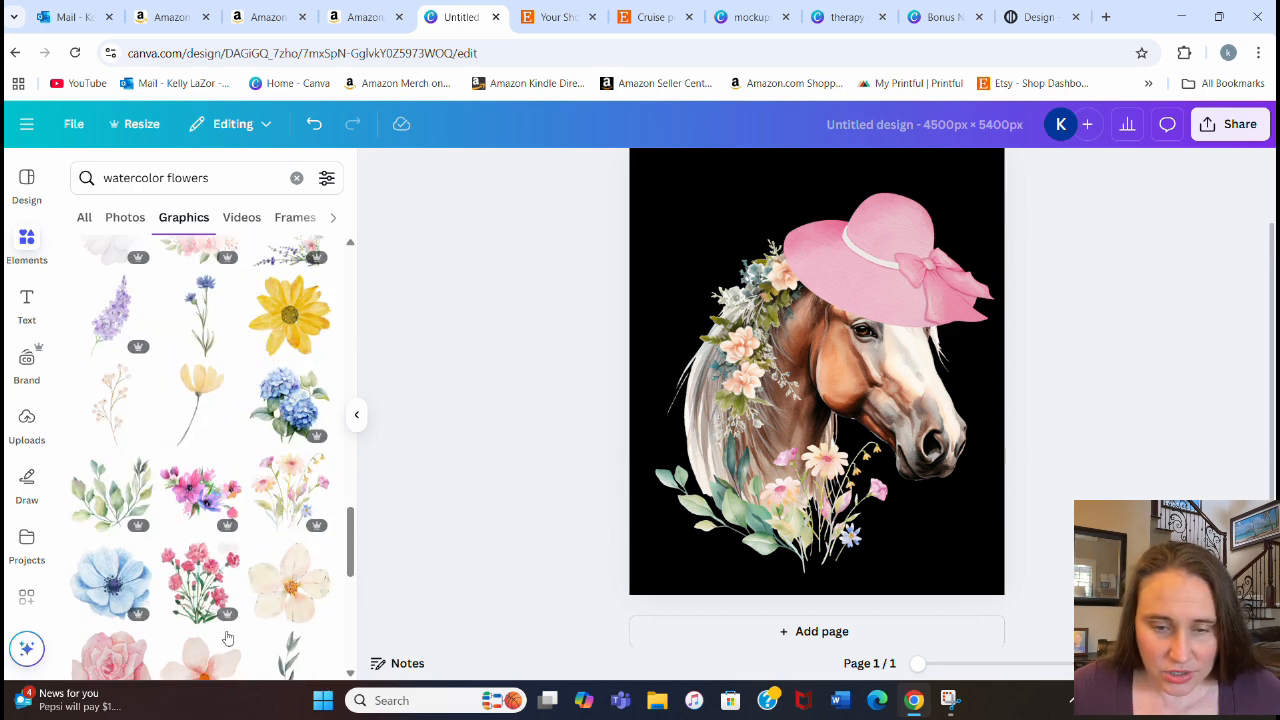
pyautogui.scroll(-5, 300, 343)
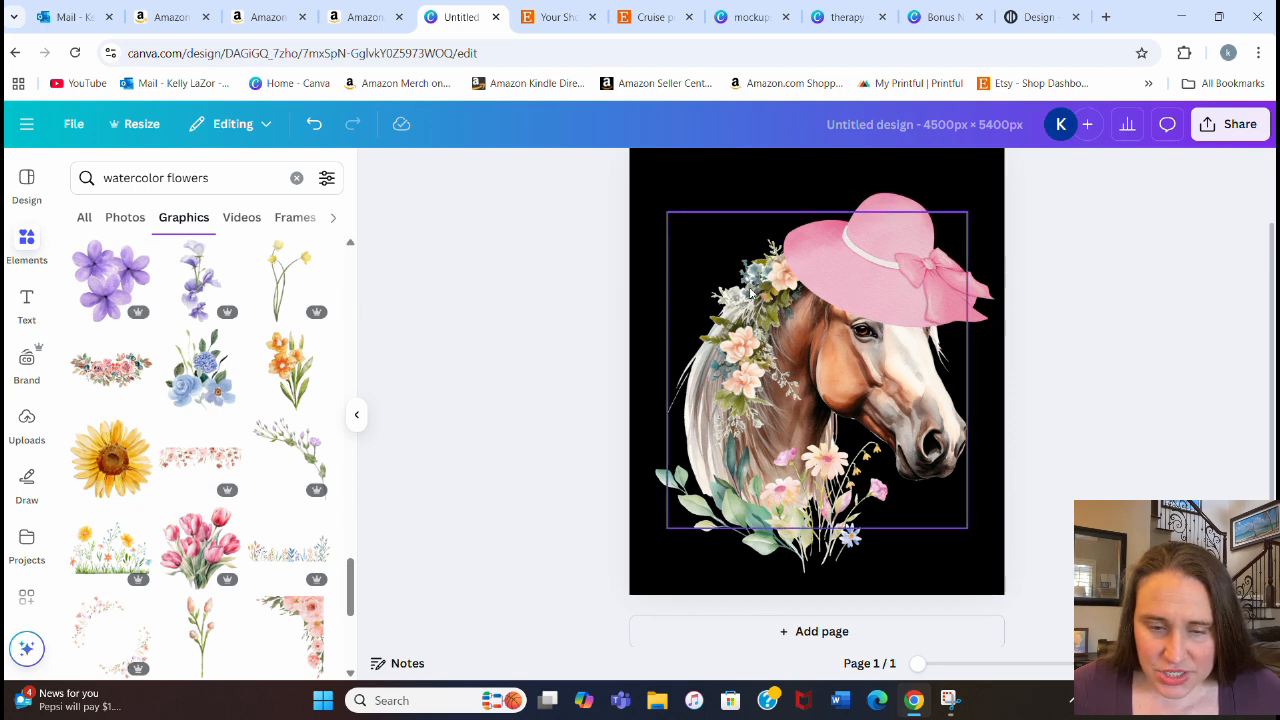
pyautogui.scroll(-4, 120, 430)
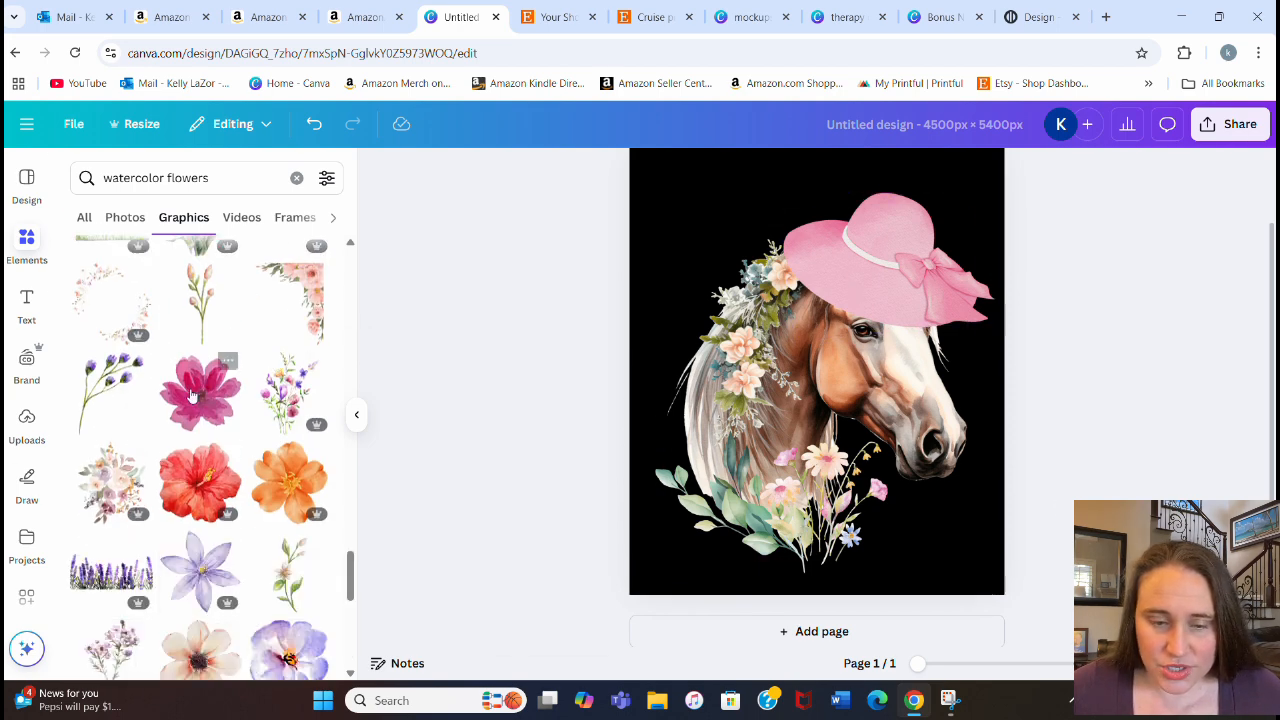
pyautogui.scroll(-5, 200, 430)
pyautogui.scroll(-5, 228, 413)
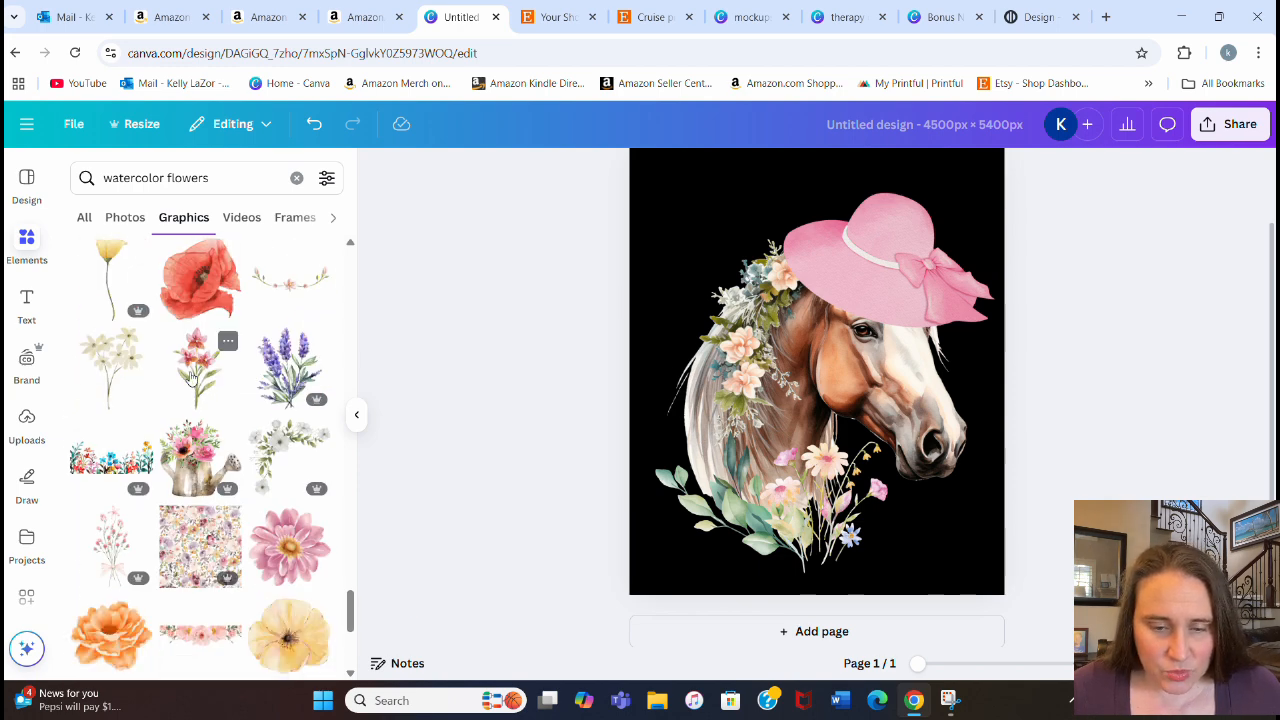
pyautogui.scroll(-2, 211, 555)
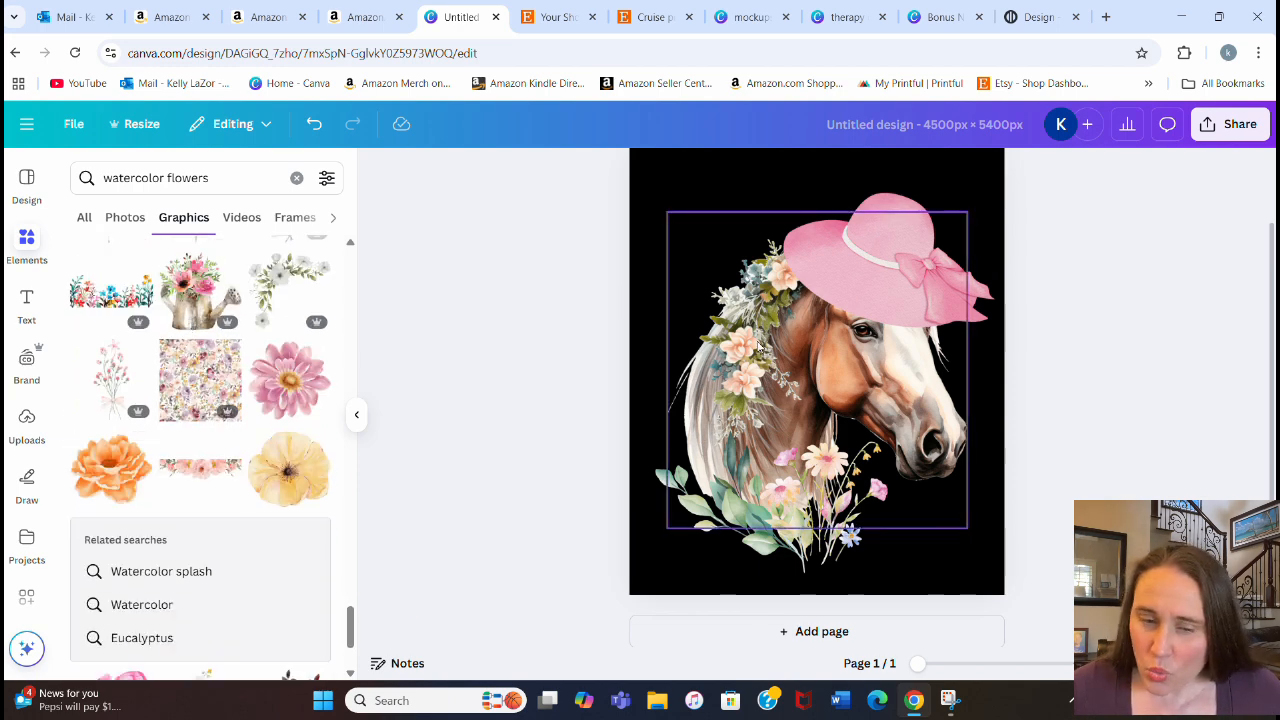
pyautogui.scroll(-3, 170, 390)
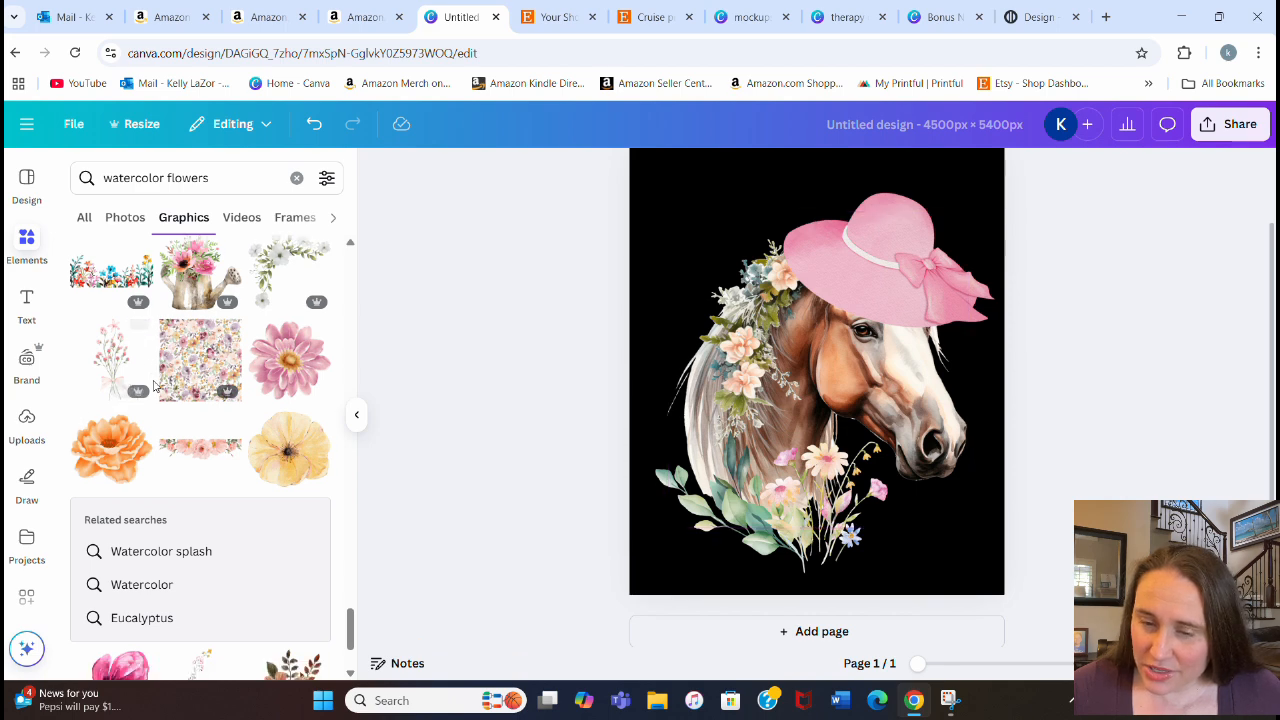
pyautogui.scroll(-3, 180, 455)
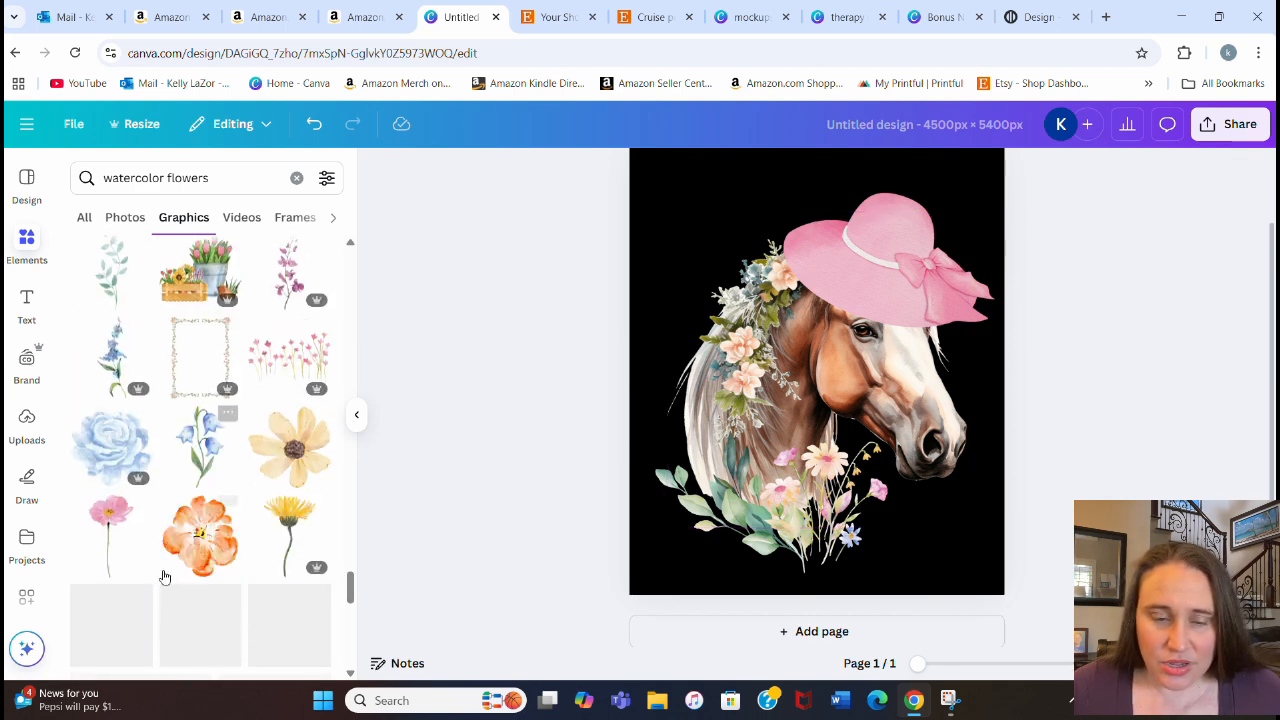
pyautogui.scroll(-2, 190, 470)
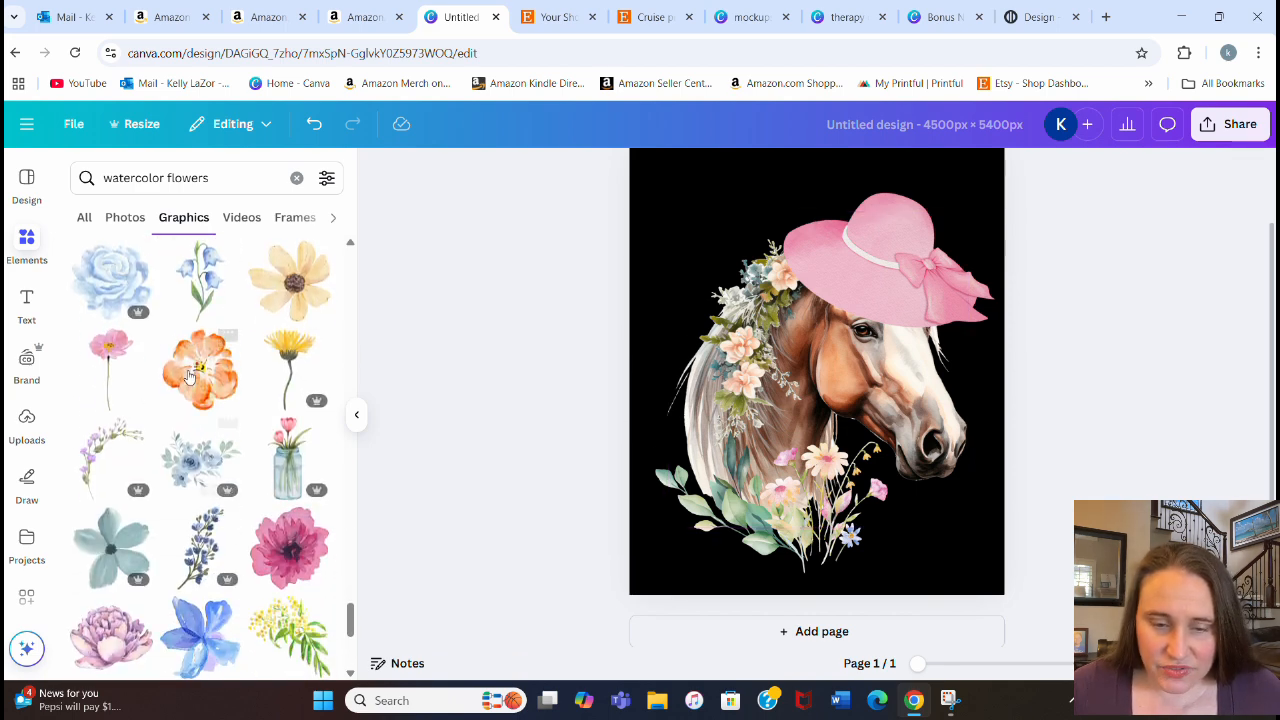
pyautogui.scroll(-3, 210, 480)
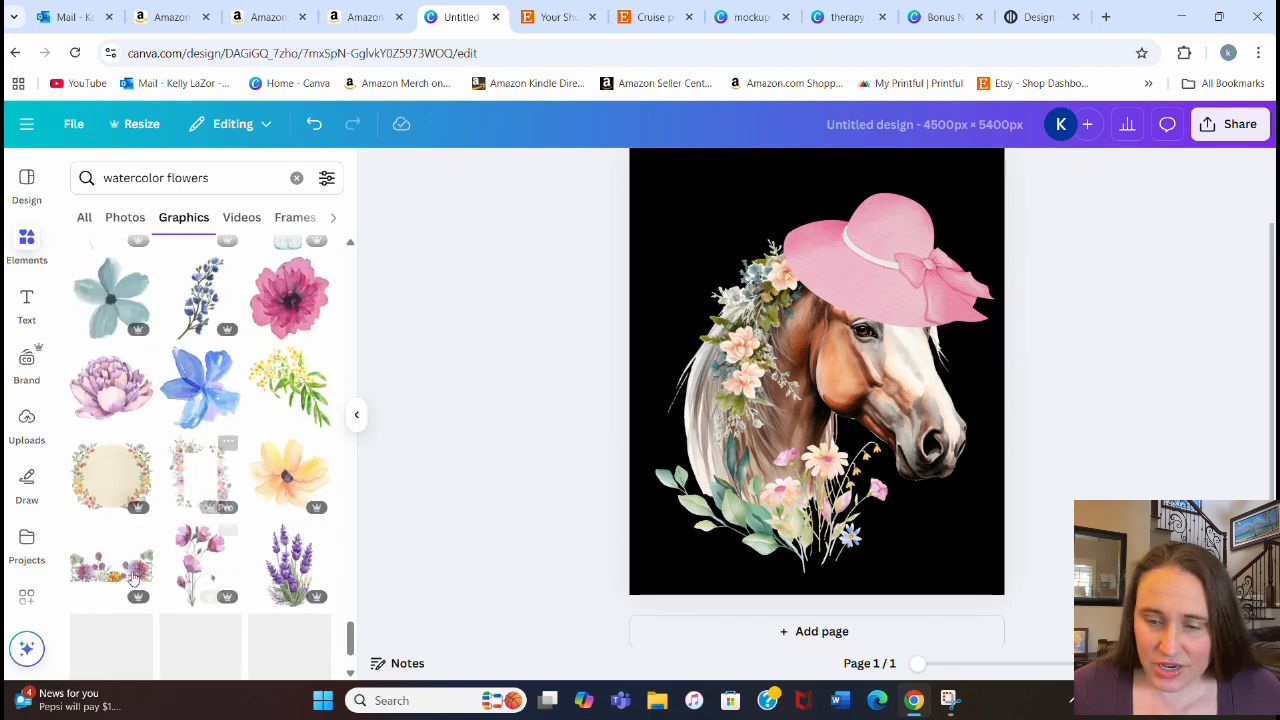
# - Add the single yellow-peach watercolor flower, shrink it to about a quarter of its size and place it over the wildflower bouquet's stems
pyautogui.click(285, 478)
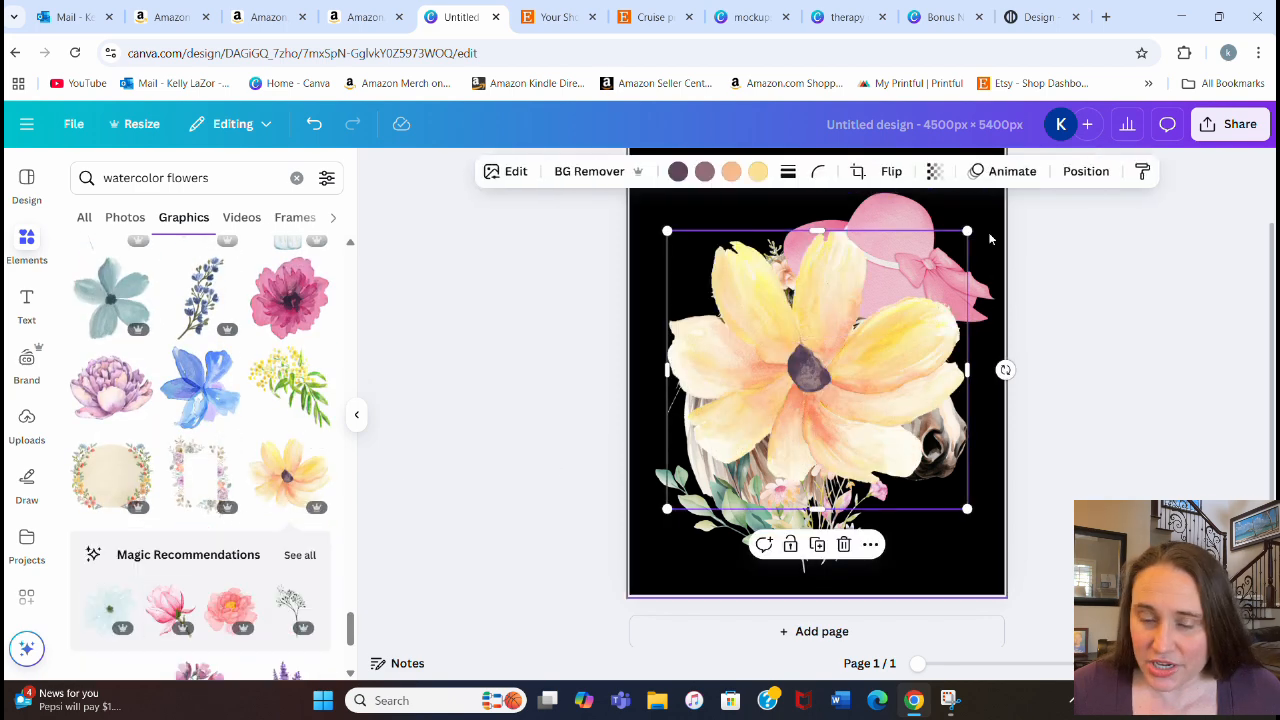
pyautogui.moveTo(965, 233); pyautogui.dragTo(766, 418)
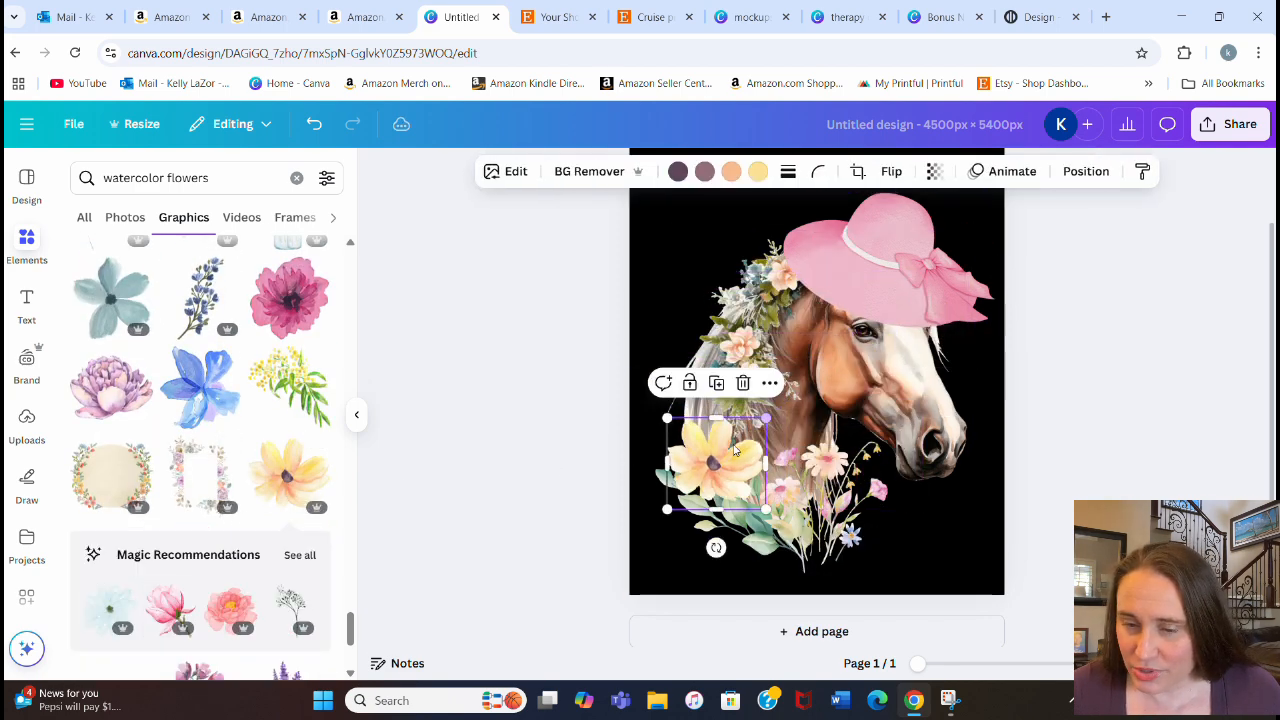
pyautogui.moveTo(708, 470); pyautogui.dragTo(833, 550)
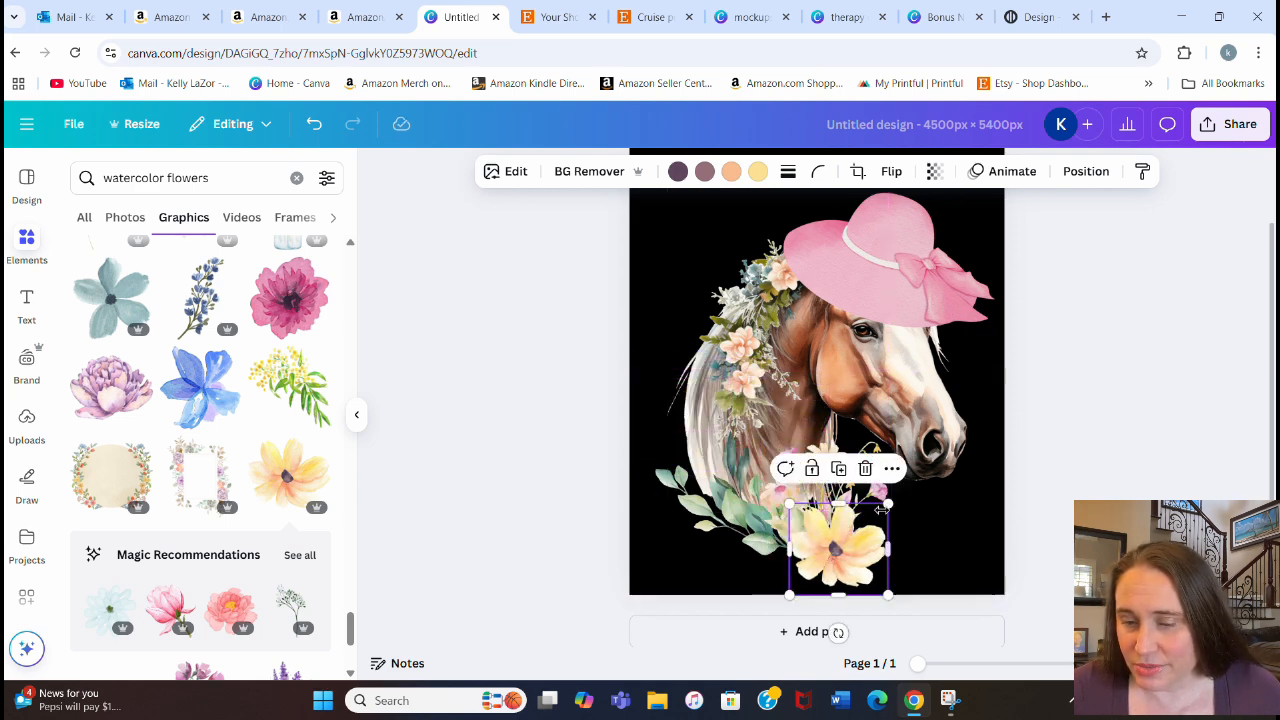
pyautogui.moveTo(893, 501); pyautogui.dragTo(857, 505)
pyautogui.moveTo(797, 545); pyautogui.dragTo(800, 555)
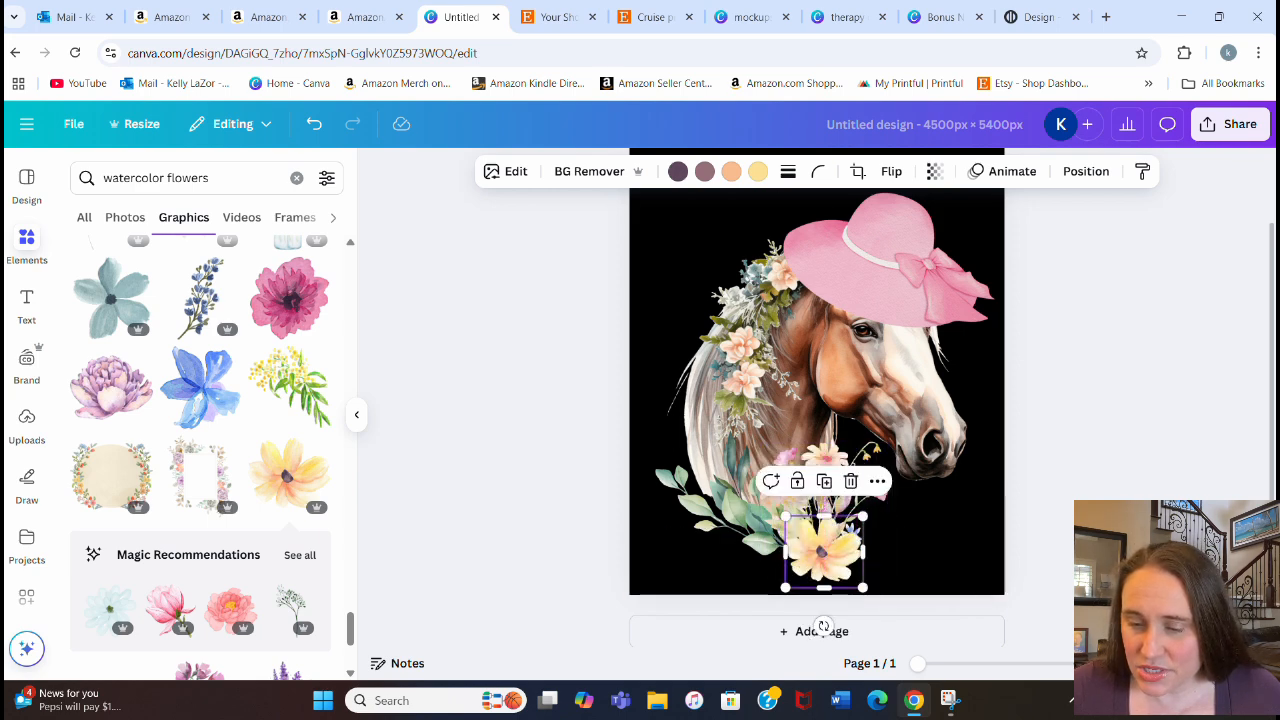
pyautogui.click(1110, 480)
# - Look further through the watercolor flower graphics for a cluster that suits the outer edge of the mane
pyautogui.scroll(-1, 1095, 340)
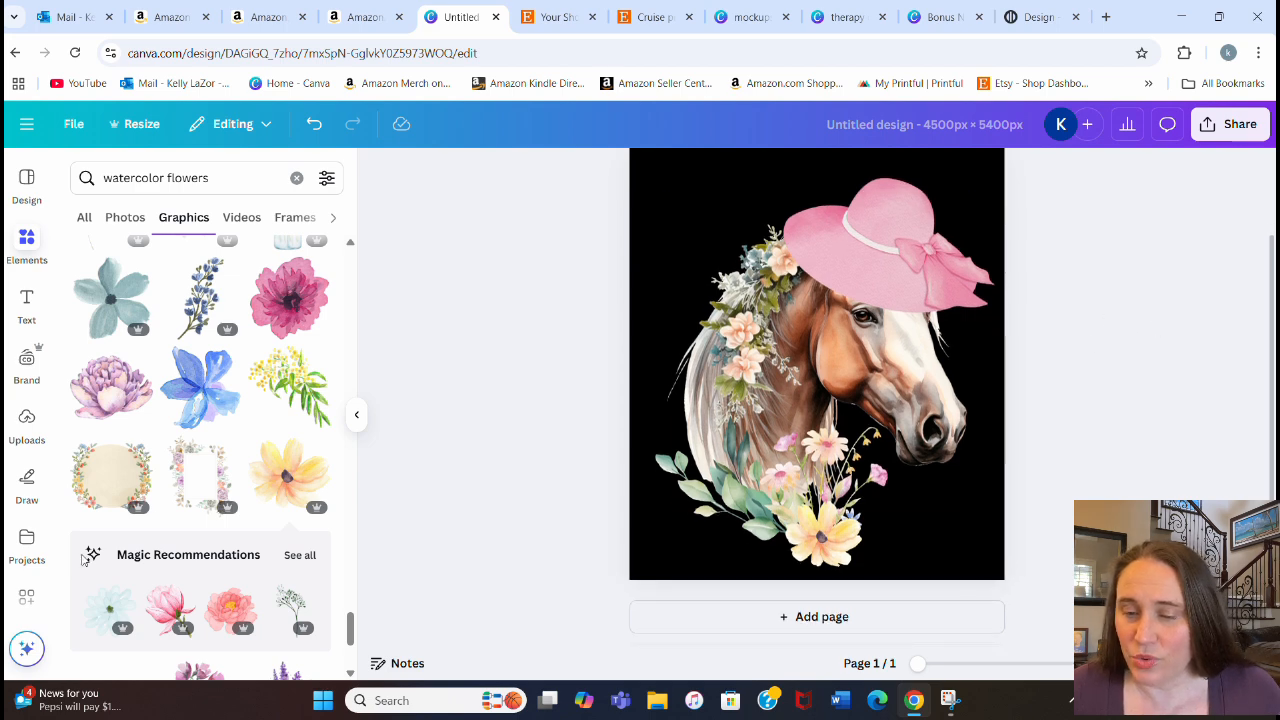
pyautogui.scroll(-2, 147, 554)
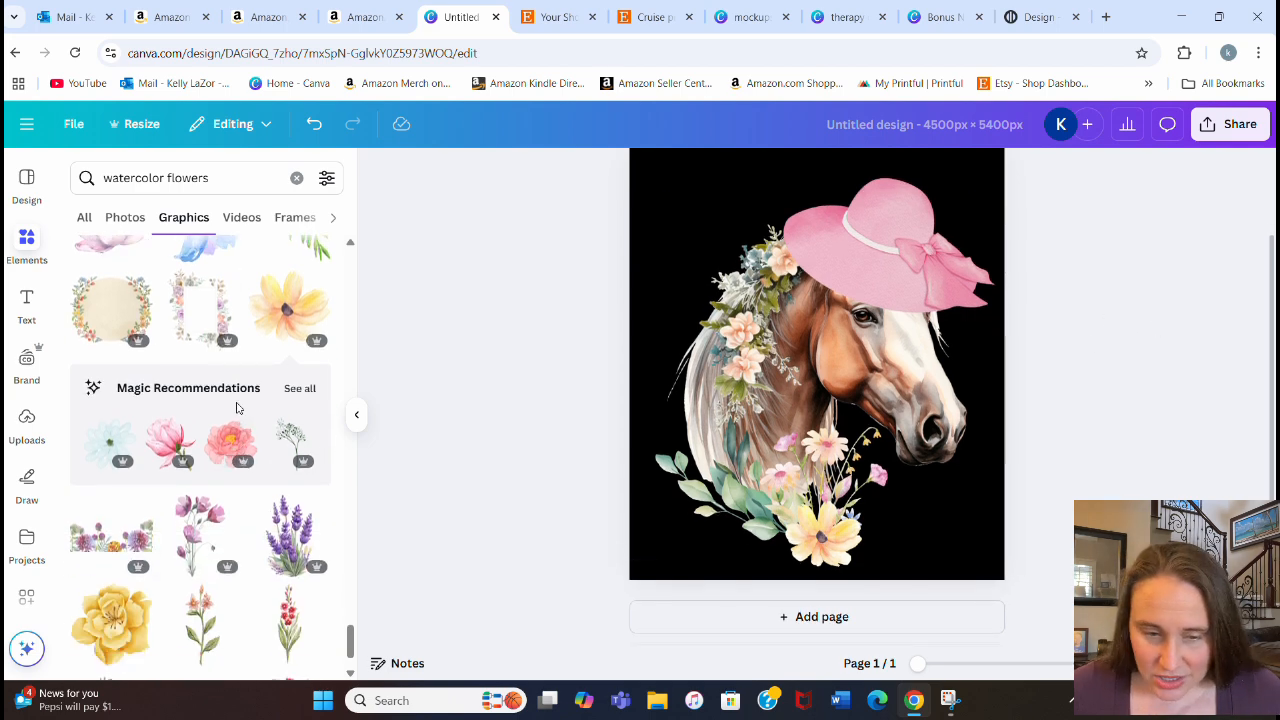
pyautogui.scroll(-1, 214, 377)
pyautogui.scroll(-2, 214, 377)
pyautogui.scroll(-2, 166, 363)
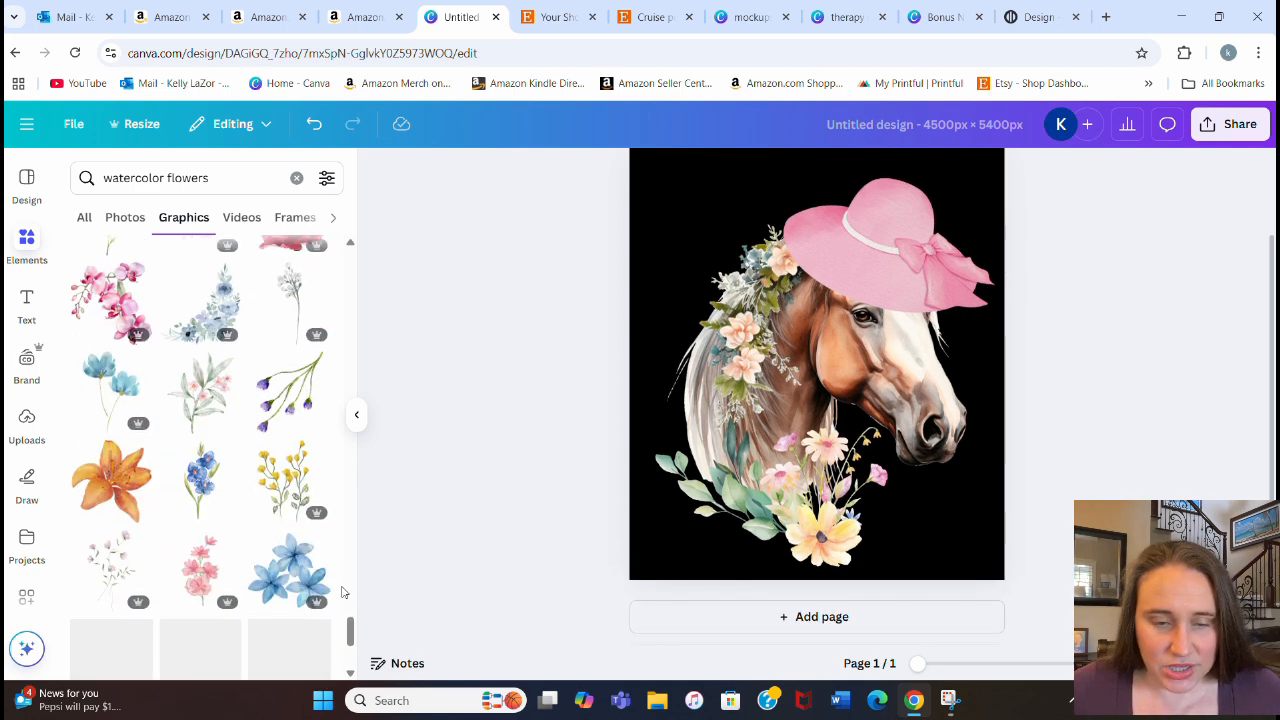
pyautogui.scroll(-5, 201, 411)
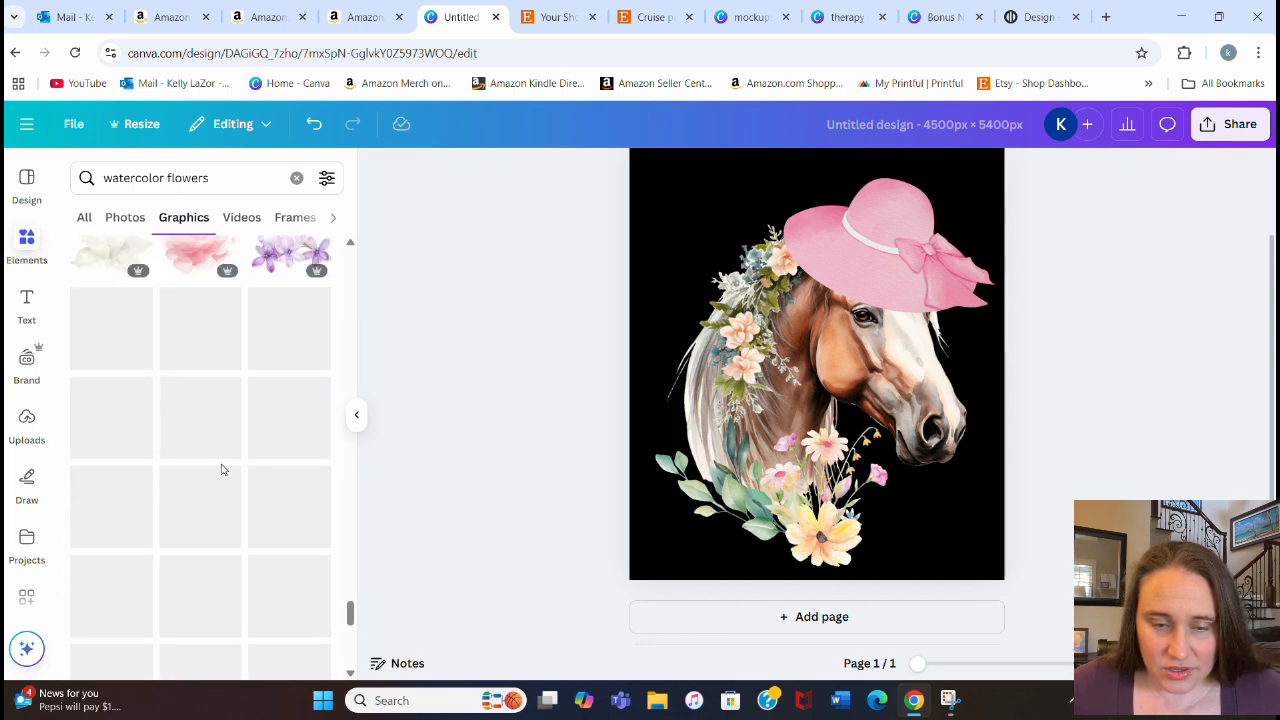
pyautogui.scroll(2, 200, 440)
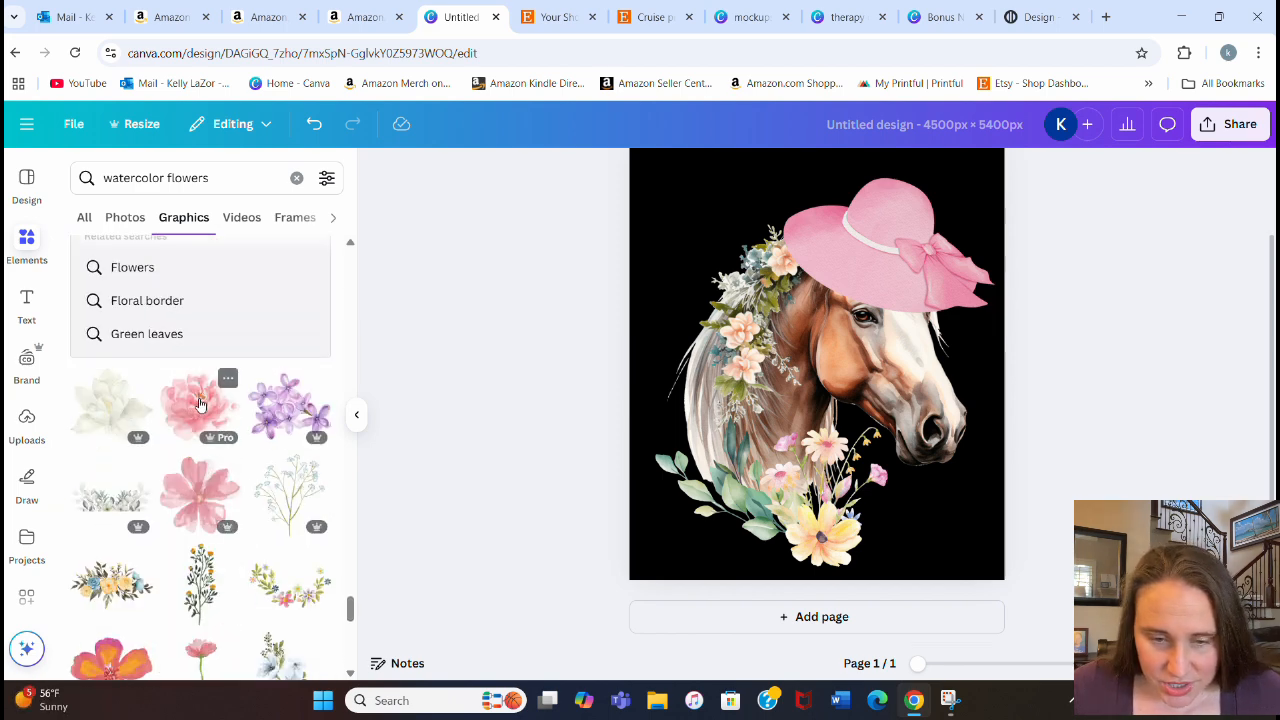
pyautogui.scroll(-5, 223, 400)
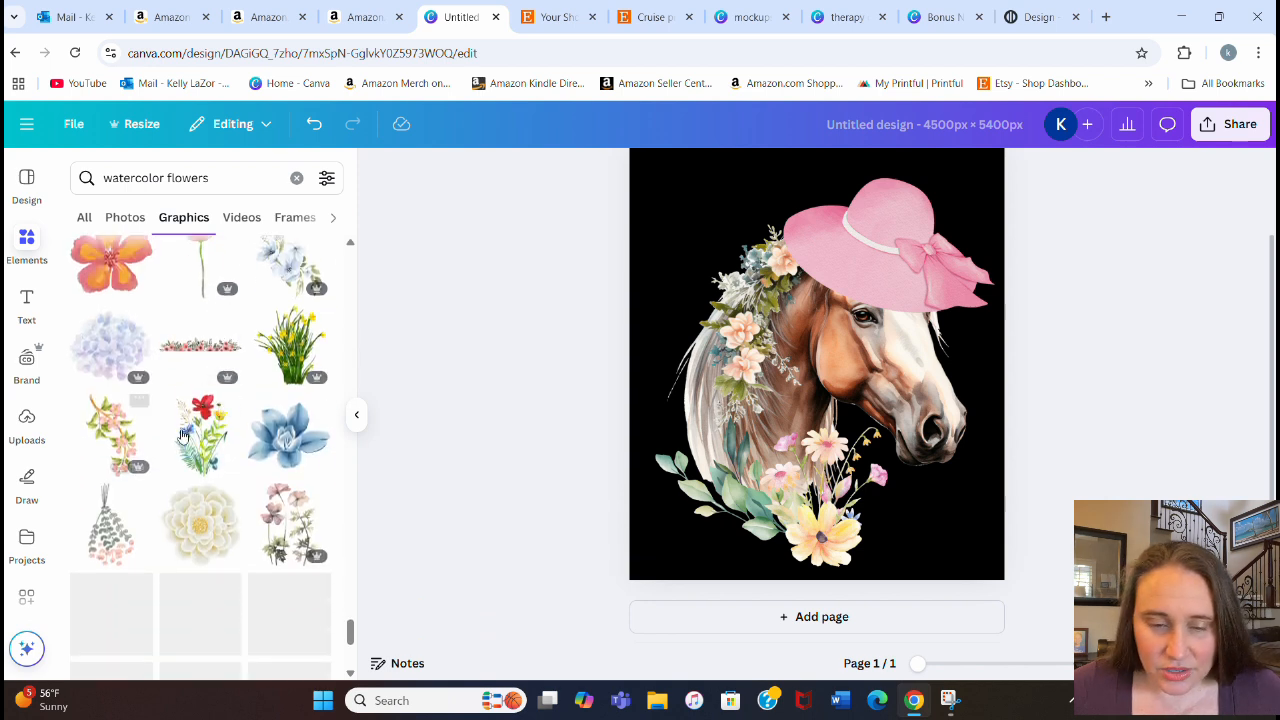
pyautogui.scroll(1, 1140, 400)
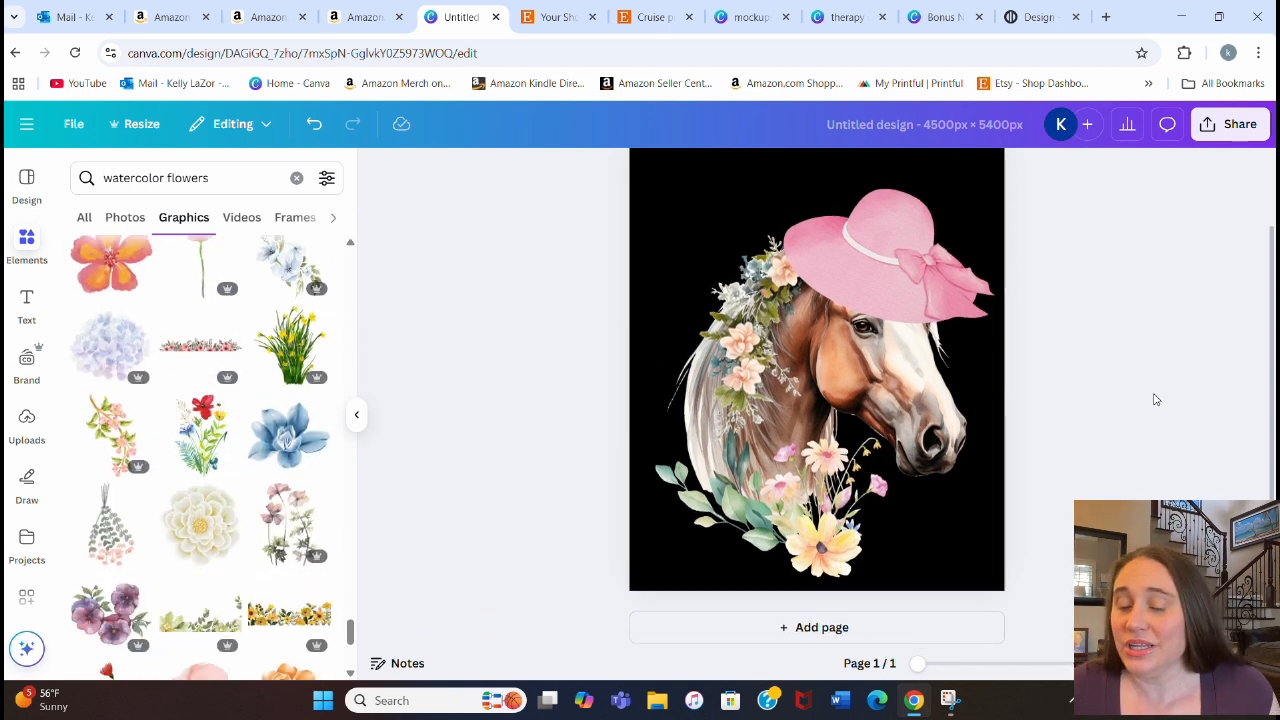
pyautogui.scroll(-1, 1122, 328)
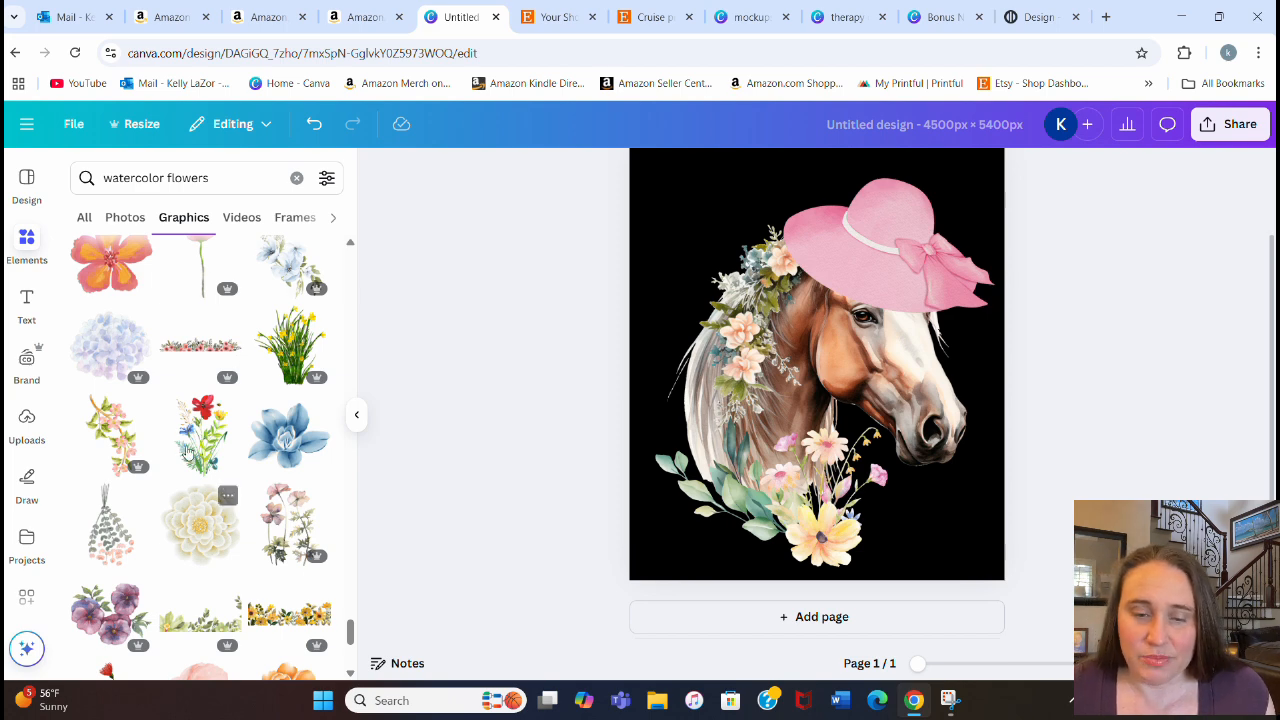
pyautogui.scroll(1, 300, 330)
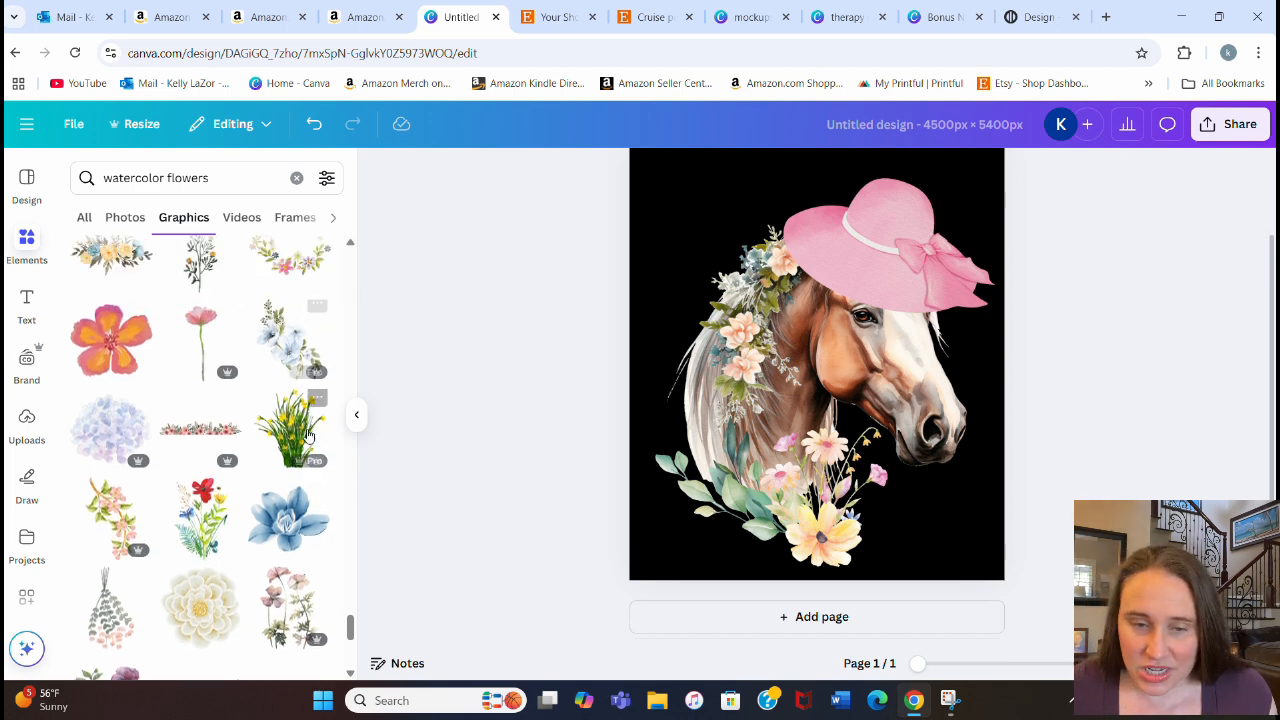
# - Add the pale blue flower cluster, rotate it clockwise, shrink it to about 30 percent and place it beside the mane above the leaf branch
pyautogui.click(296, 345)
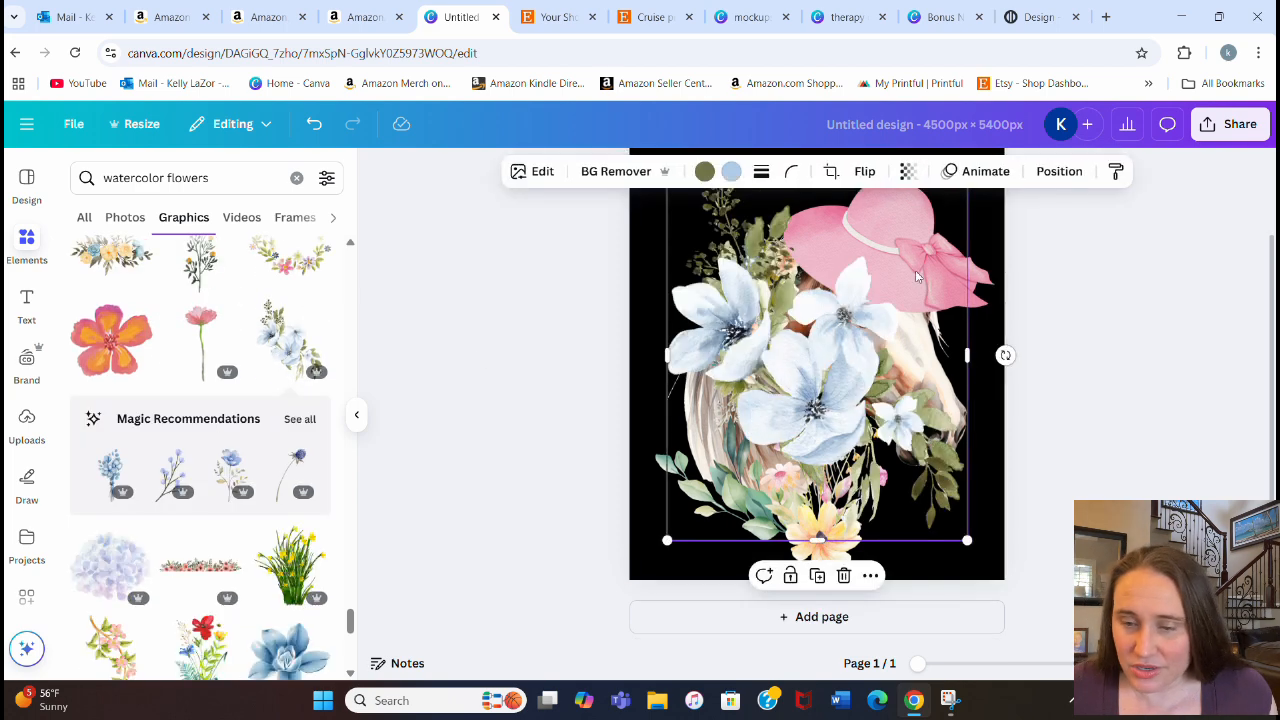
pyautogui.moveTo(966, 540); pyautogui.dragTo(760, 350)
pyautogui.moveTo(752, 290); pyautogui.dragTo(722, 465)
pyautogui.moveTo(696, 539); pyautogui.dragTo(634, 537)
pyautogui.moveTo(705, 440); pyautogui.dragTo(703, 413)
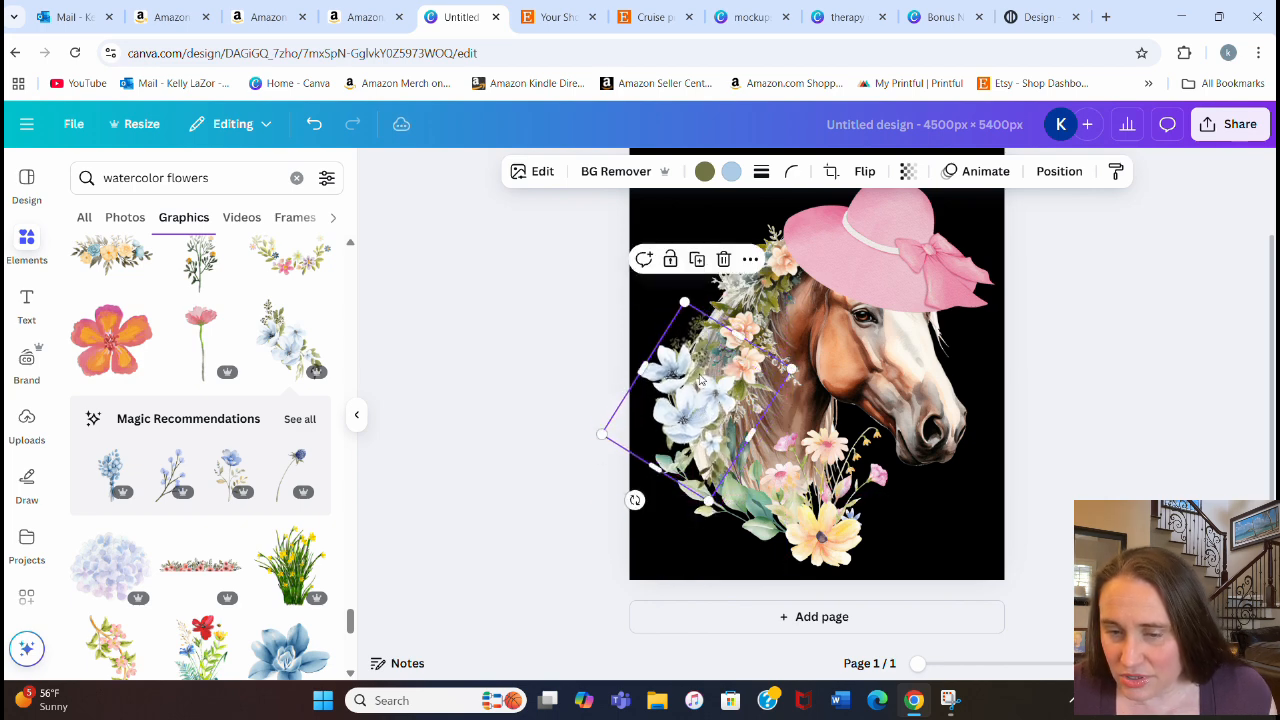
pyautogui.moveTo(602, 435); pyautogui.dragTo(649, 413)
pyautogui.moveTo(745, 411); pyautogui.dragTo(708, 435)
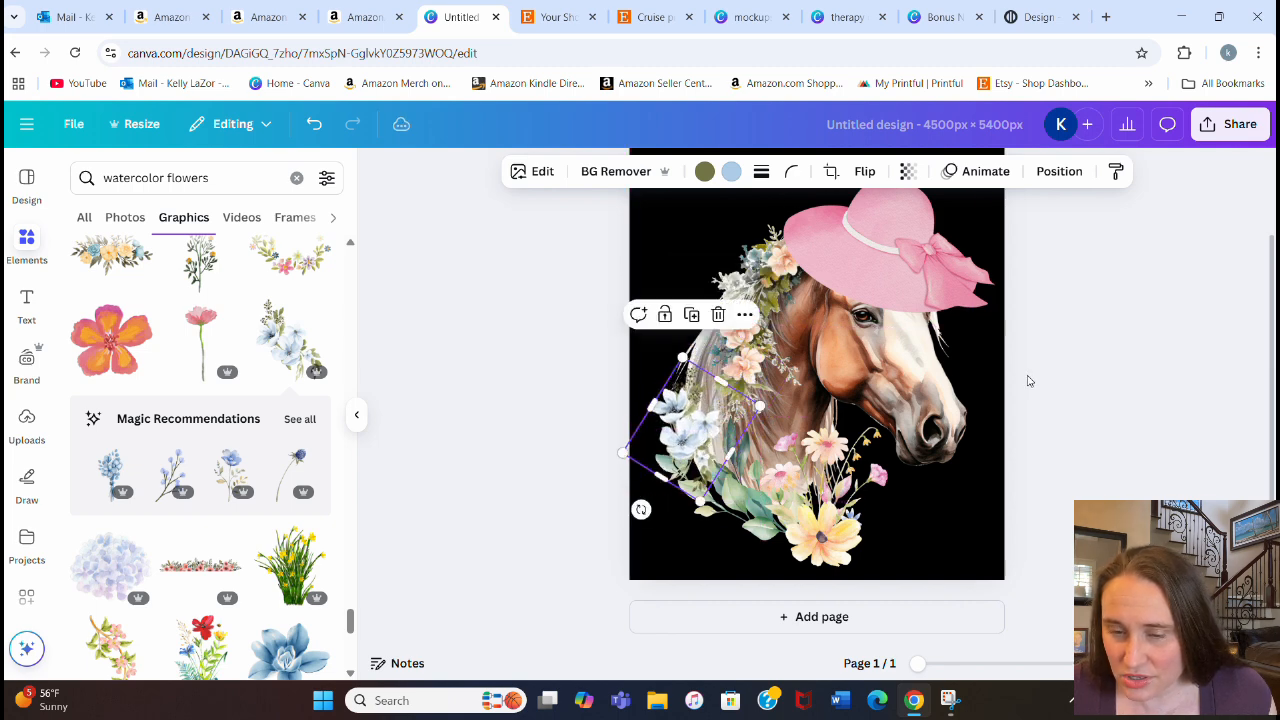
pyautogui.click(1078, 373)
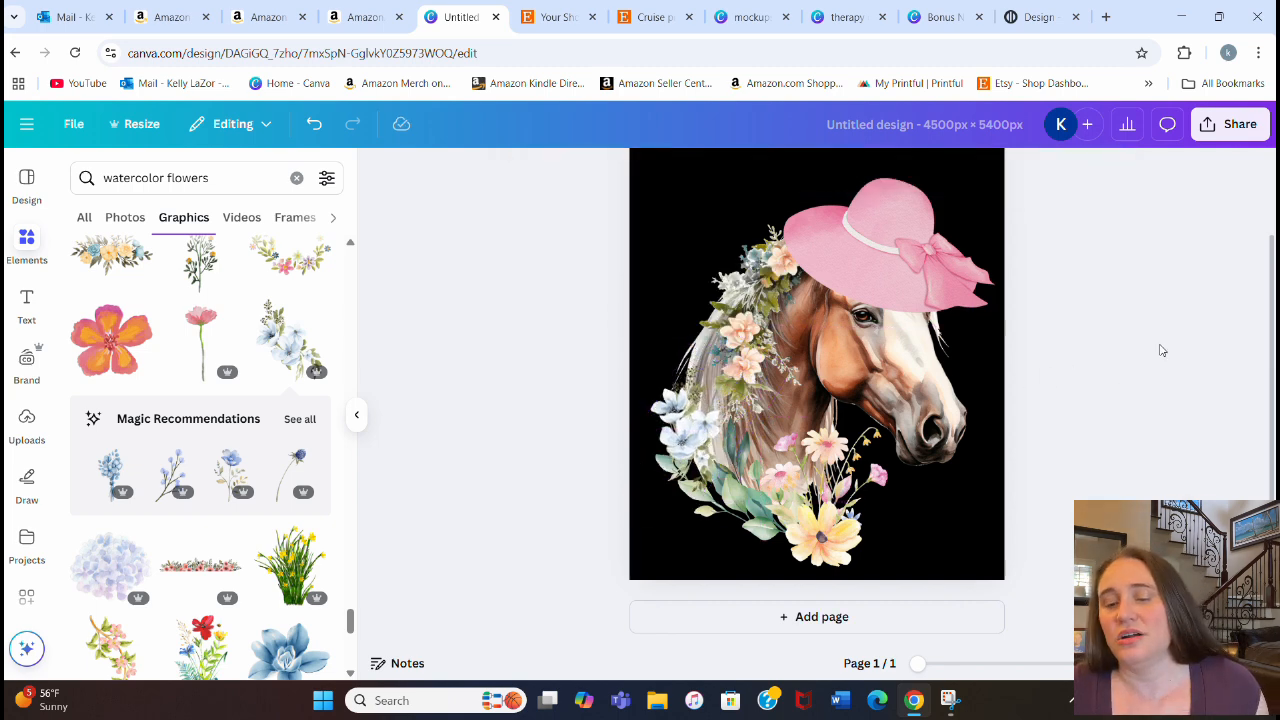
# - Group the horse, hat and all the flowers, and move the group up until the hat sits just below the page's upper edge
pyautogui.scroll(1, 1170, 350)
pyautogui.scroll(-1, 1174, 350)
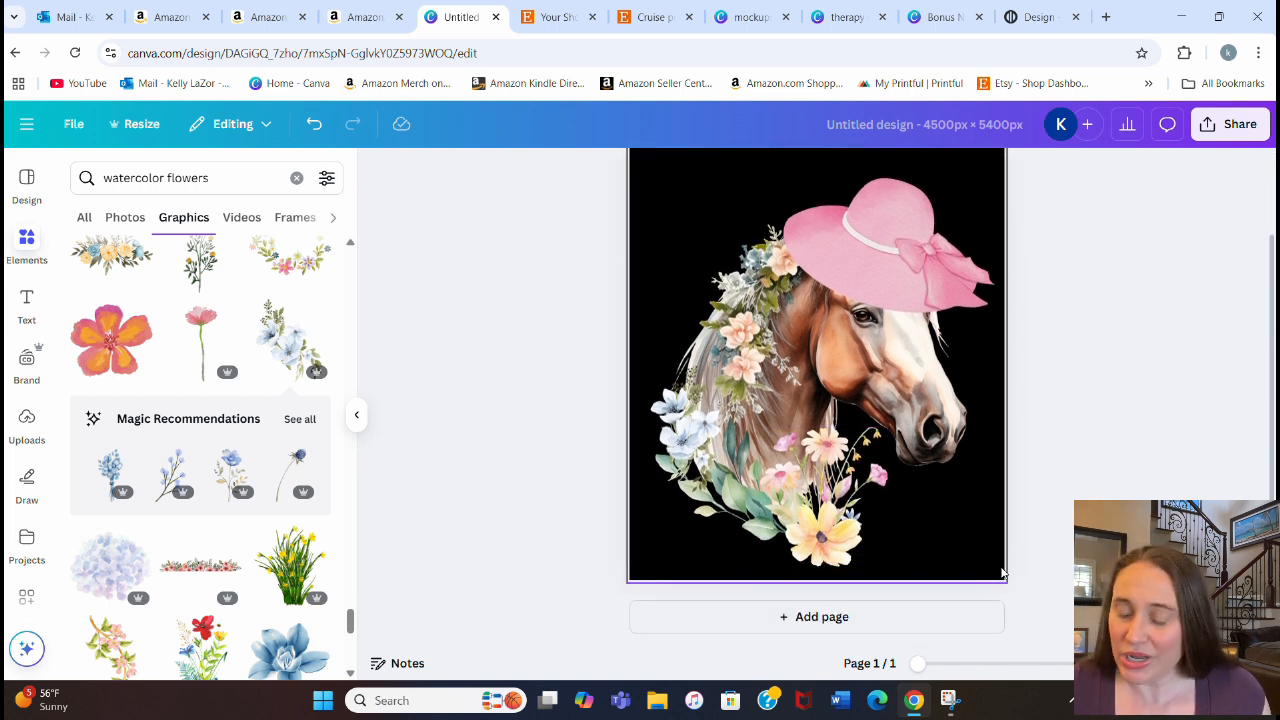
pyautogui.moveTo(1000, 567); pyautogui.dragTo(563, 181)
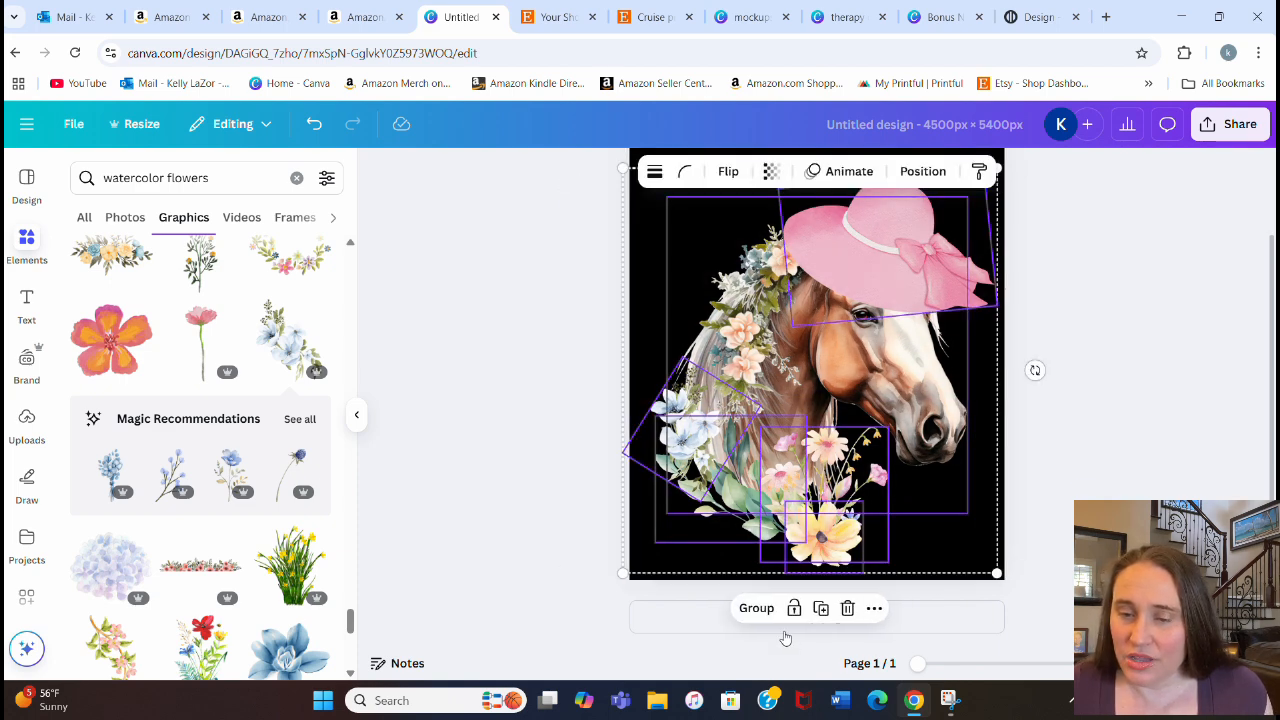
pyautogui.click(757, 609)
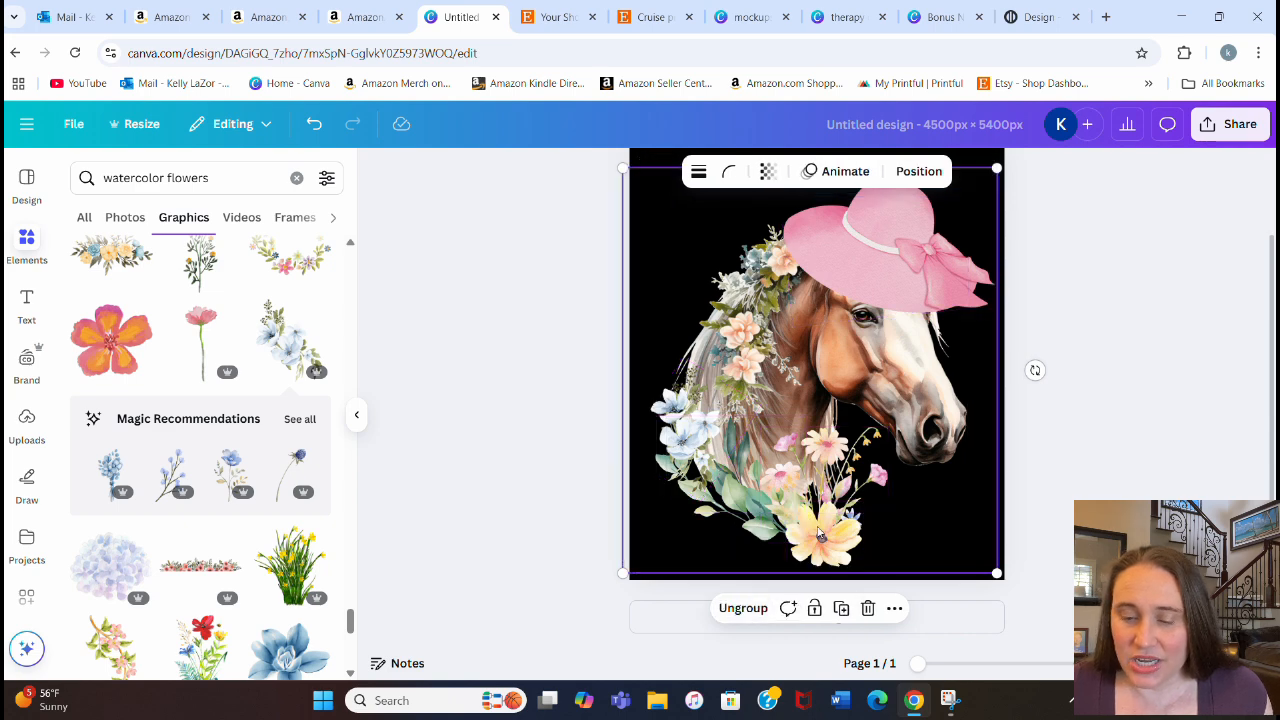
pyautogui.moveTo(728, 403)
pyautogui.mouseDown()
pyautogui.moveTo(738, 483)
pyautogui.moveTo(735, 380)
pyautogui.mouseUp()
pyautogui.moveTo(824, 504)
pyautogui.mouseDown()
pyautogui.moveTo(833, 493)
pyautogui.moveTo(833, 509)
pyautogui.moveTo(832, 488)
pyautogui.mouseUp()
pyautogui.click(1068, 455)
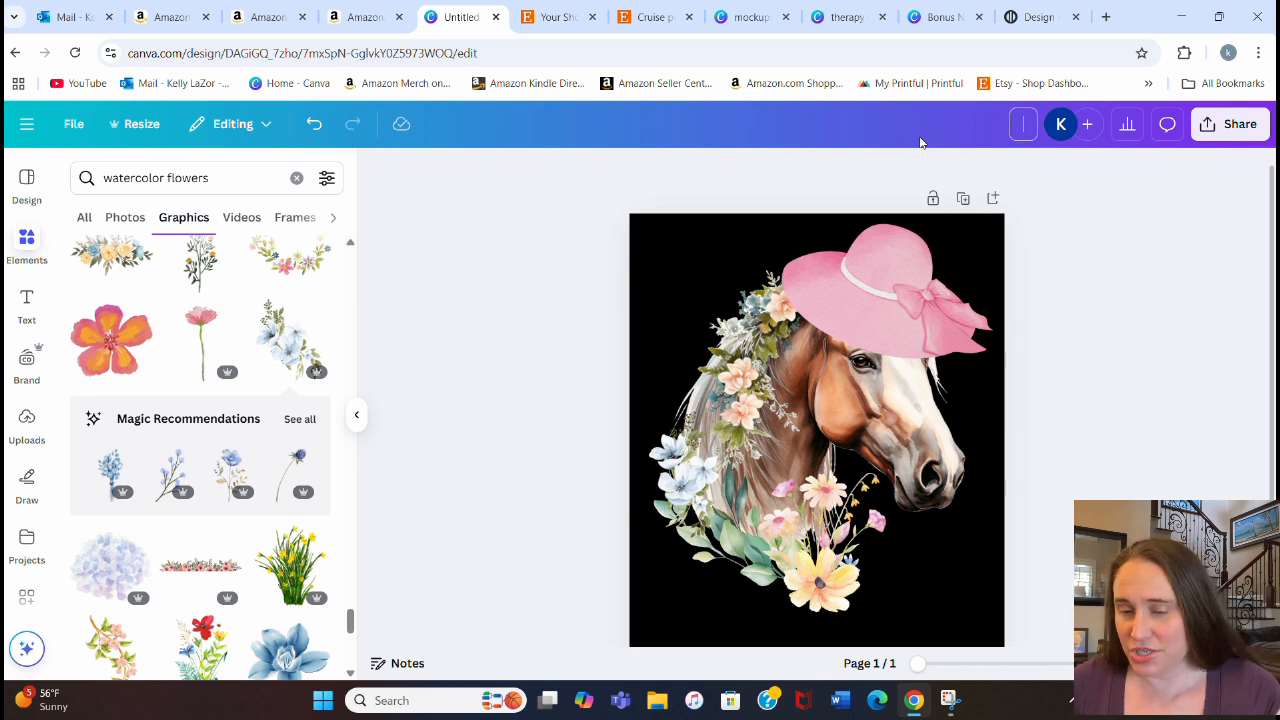
# - Name the design "spring horse"
pyautogui.write('sprin')
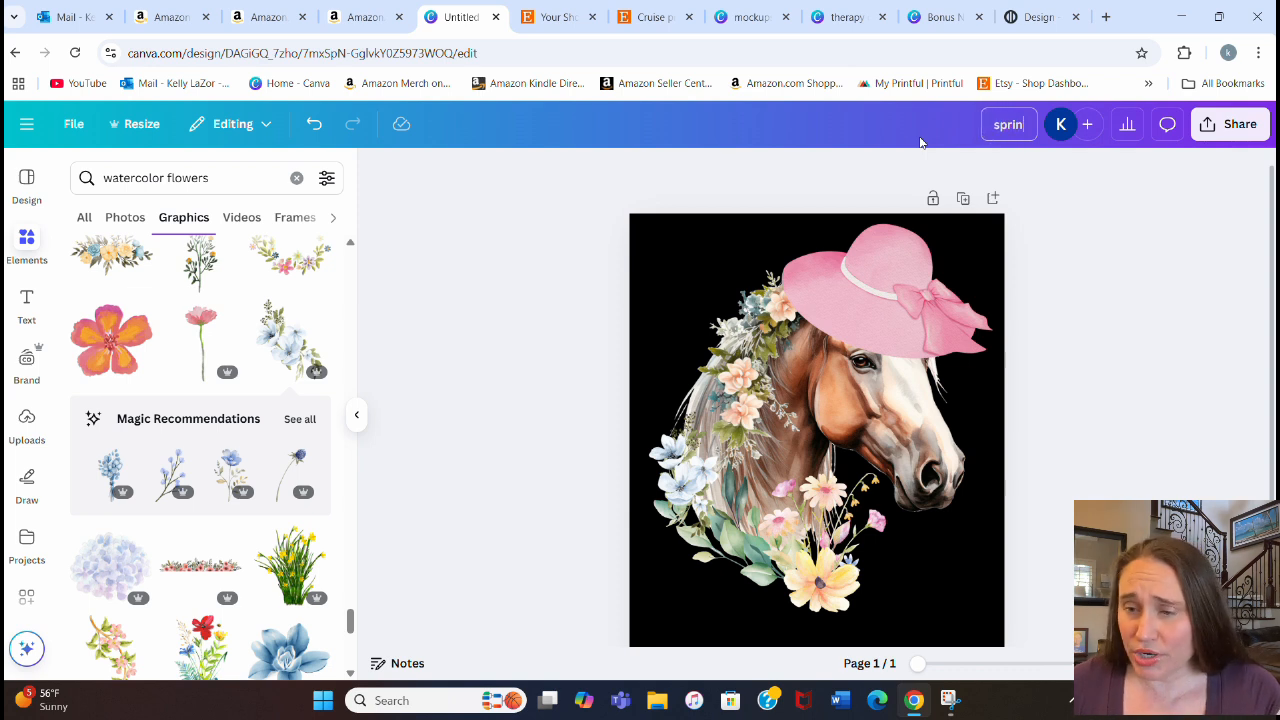
pyautogui.write('g hors')
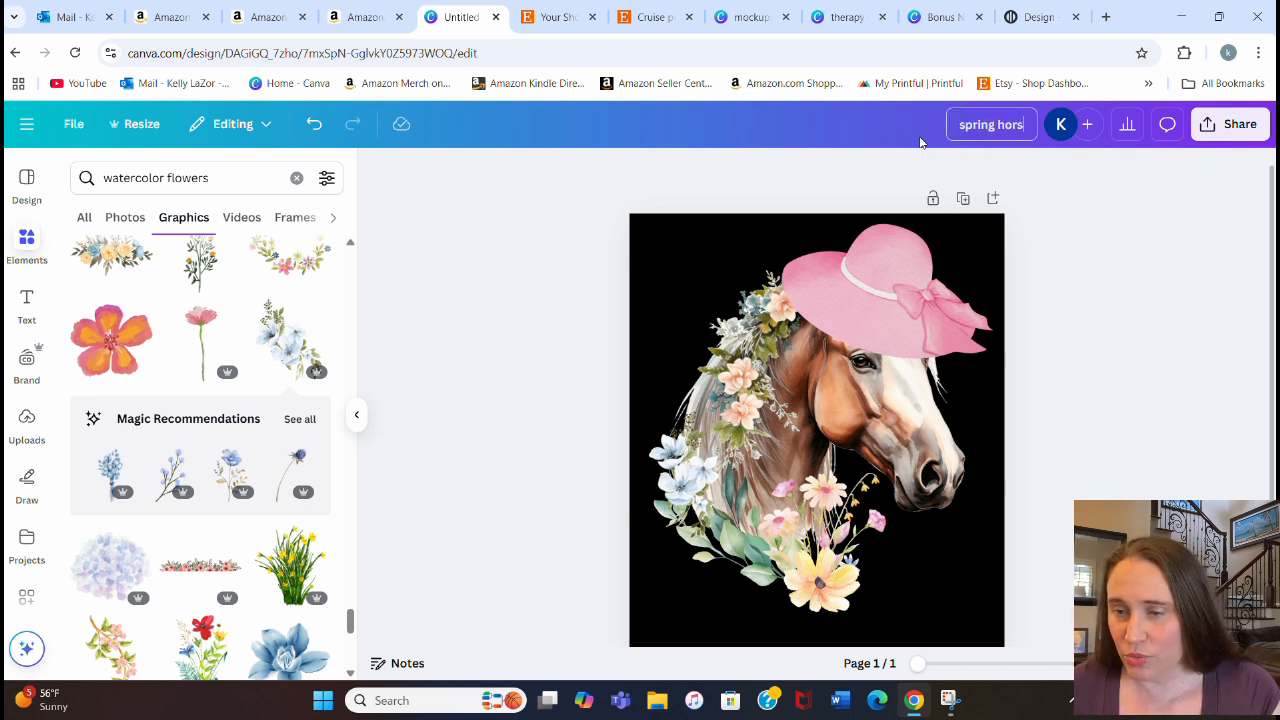
pyautogui.write('e')
pyautogui.click(1084, 266)
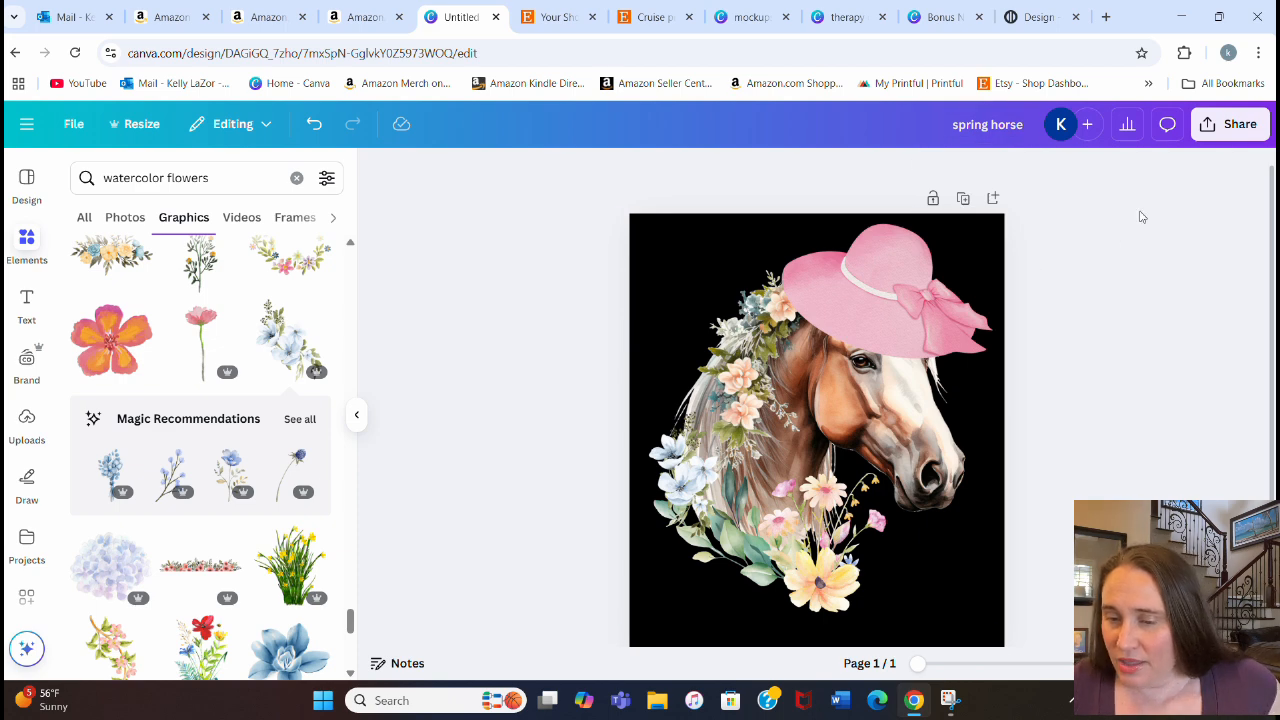
# - Download the design as a 4,500 × 5,400 px PNG with a transparent background and dismiss the download notice
pyautogui.click(1240, 124)
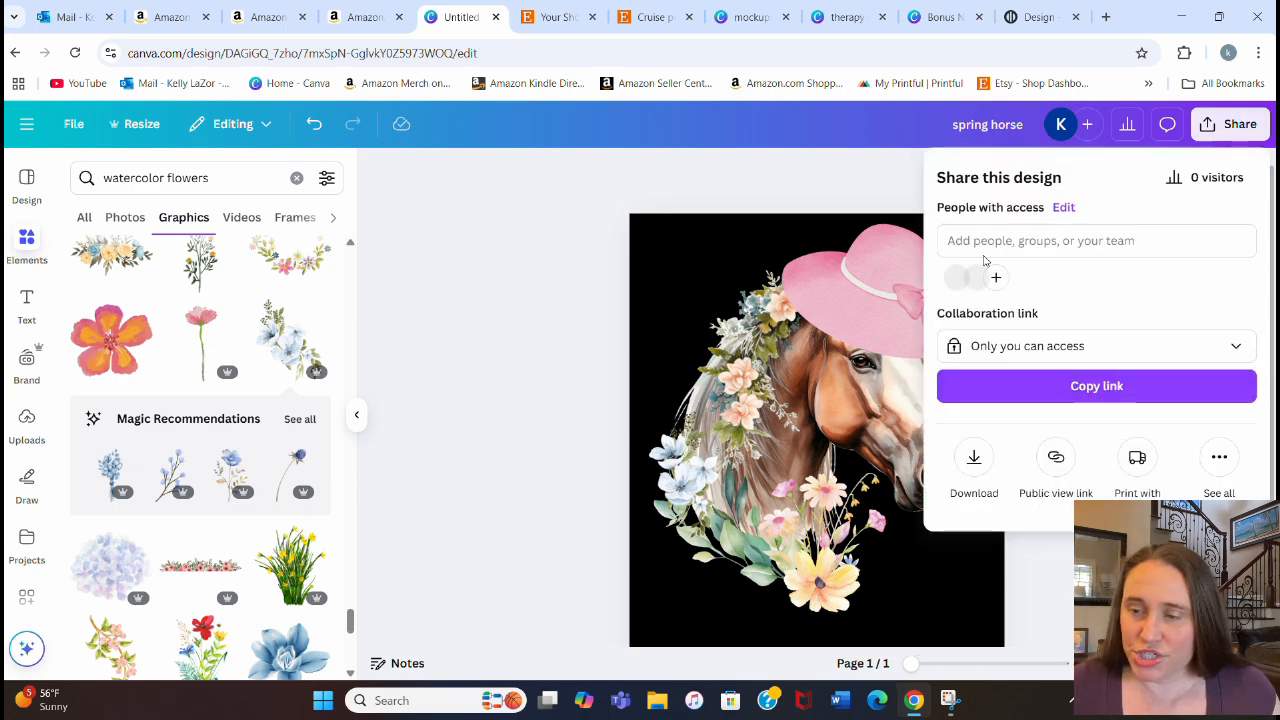
pyautogui.click(973, 465)
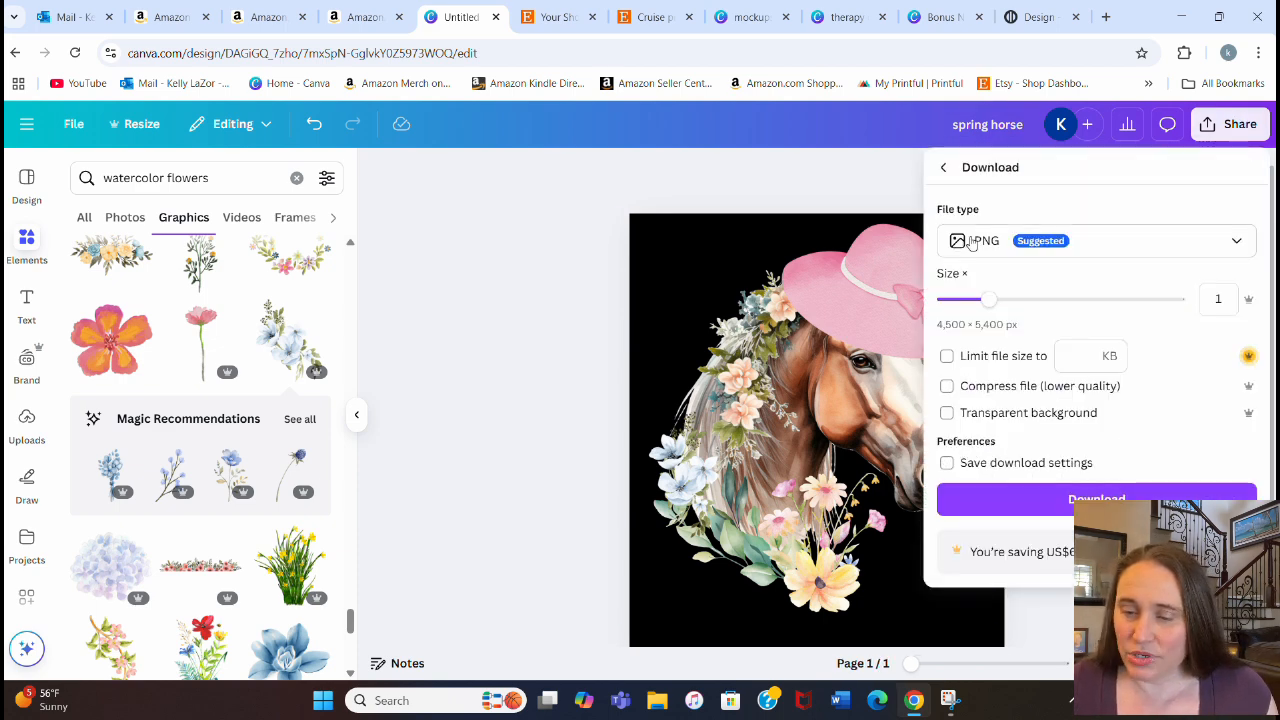
pyautogui.click(965, 413)
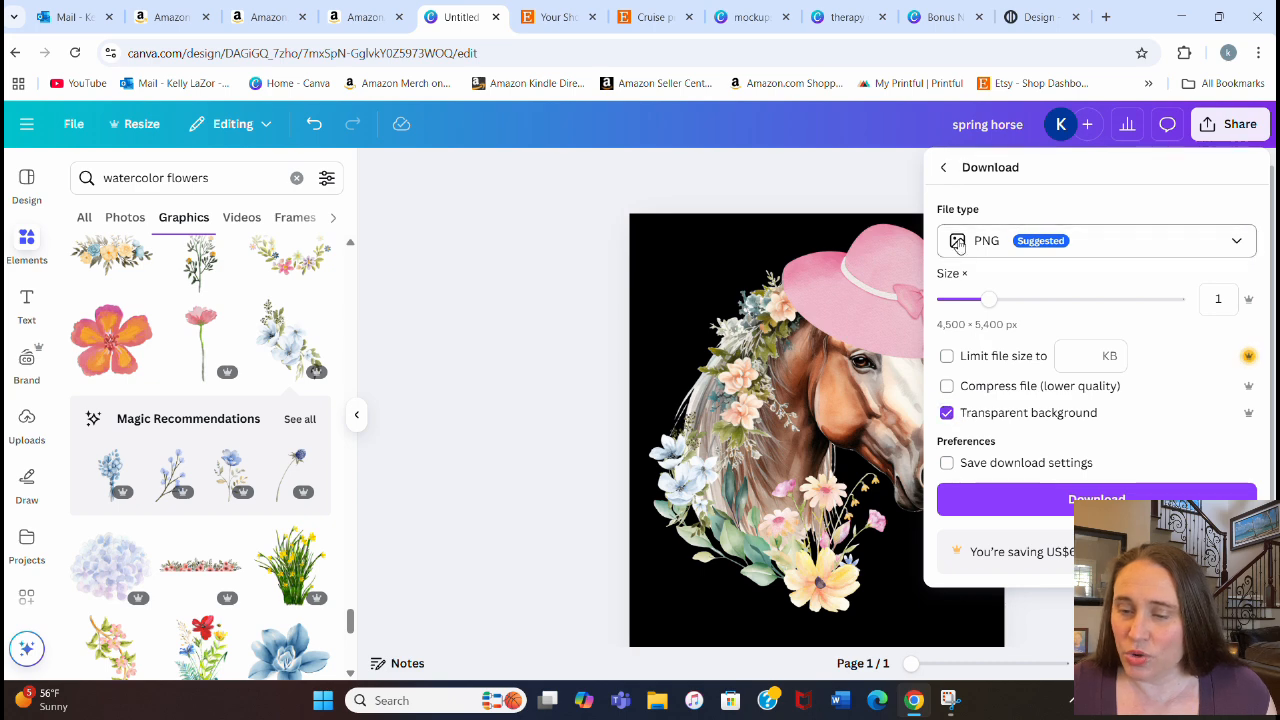
pyautogui.click(1010, 497)
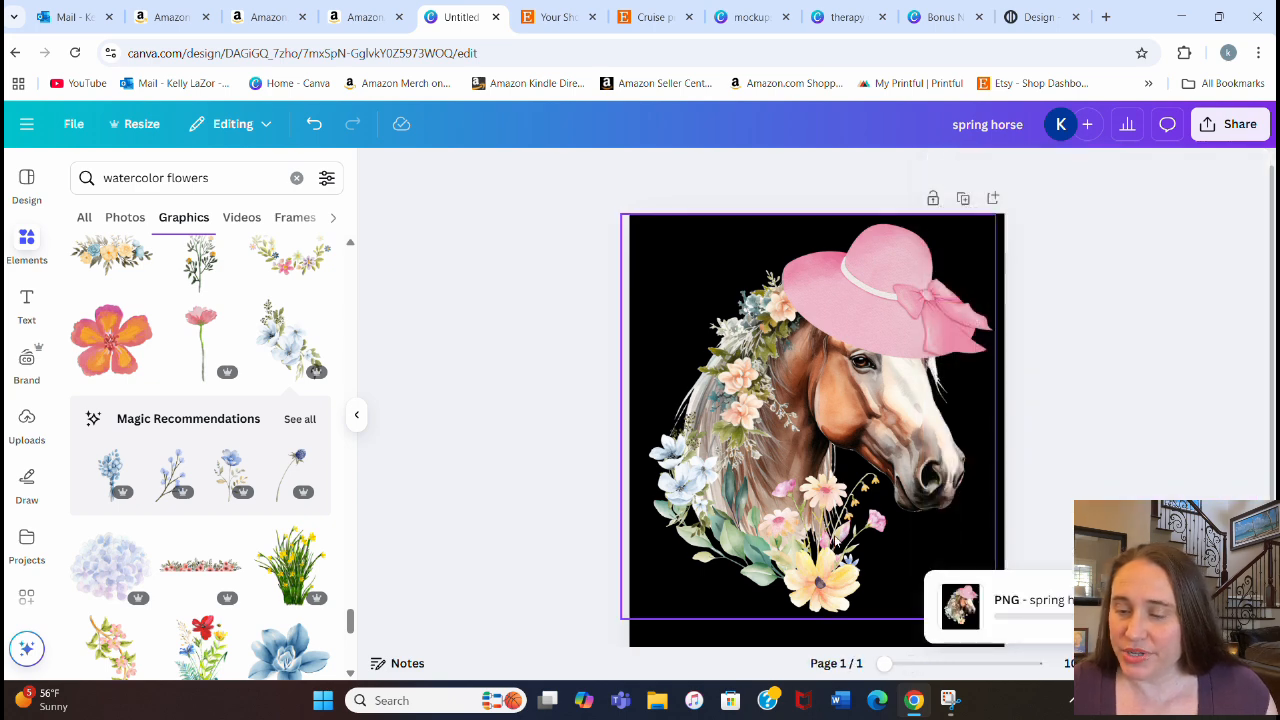
pyautogui.click(590, 515)
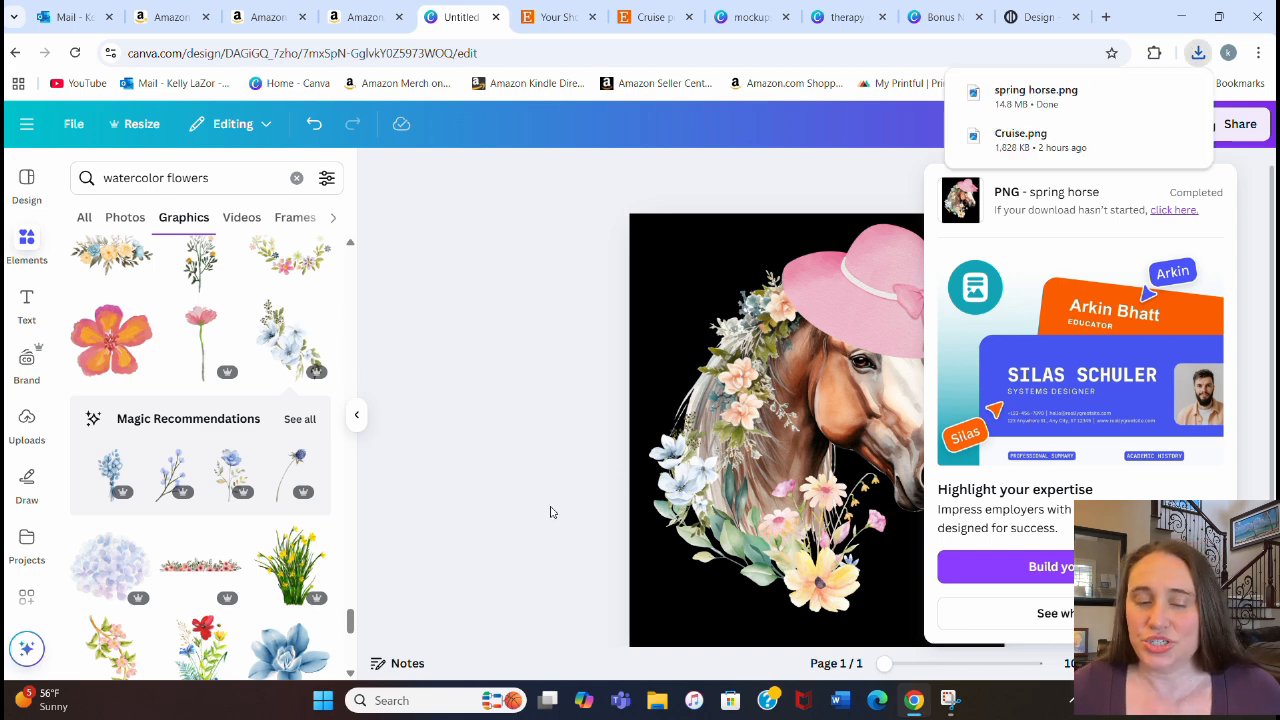
pyautogui.click(540, 402)
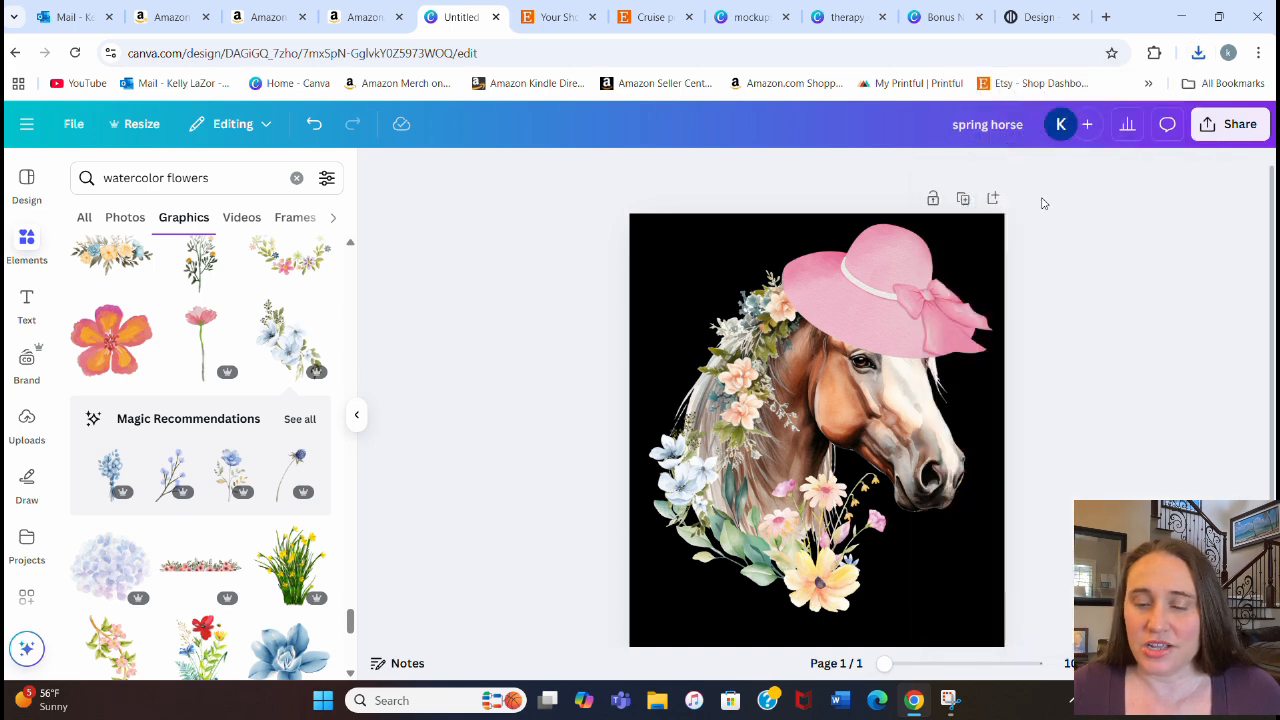